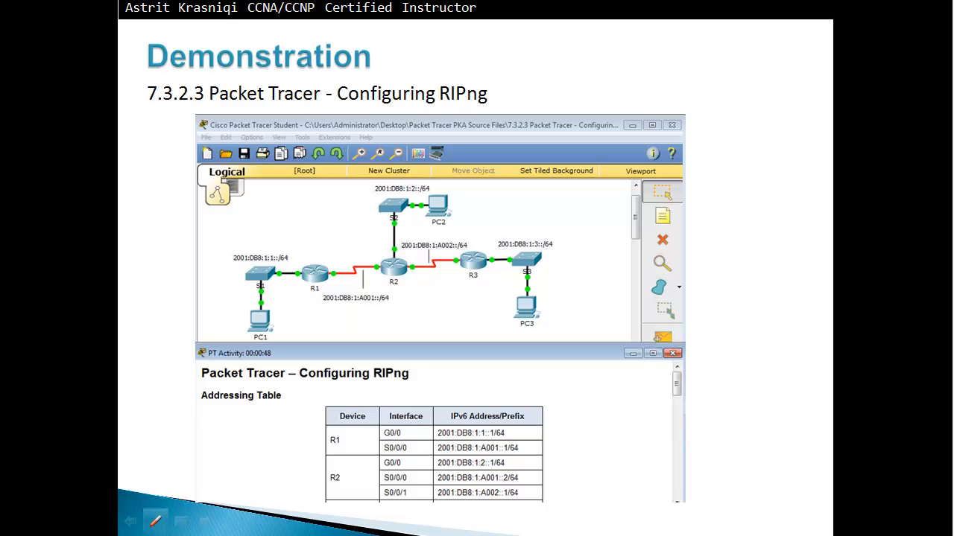
# End the slide show, open the activity 7.3.2.3 Packet Tracer - Configuring RIPng, and dismiss the user profile prompt.
pyautogui.rightClick(630, 190)
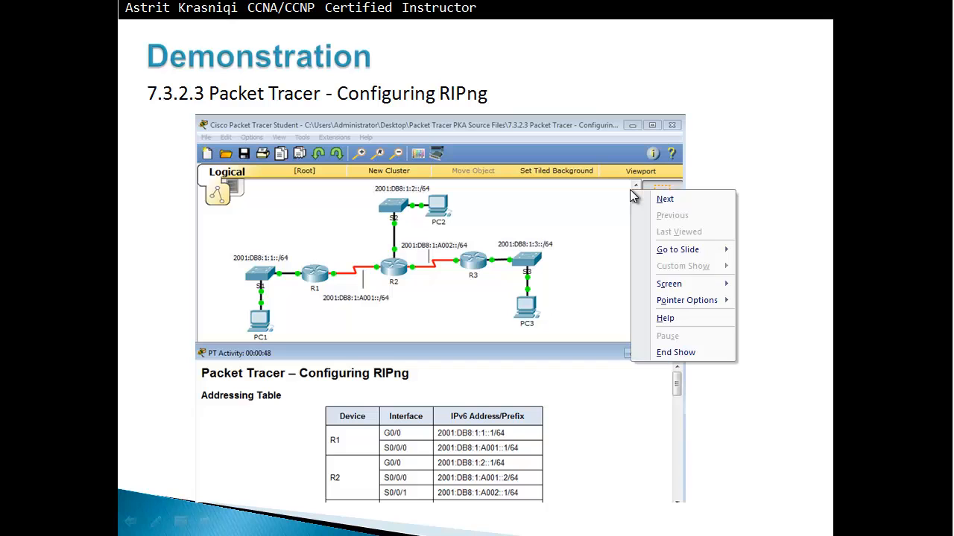
pyautogui.click(660, 362)
pyautogui.moveTo(109, 521)
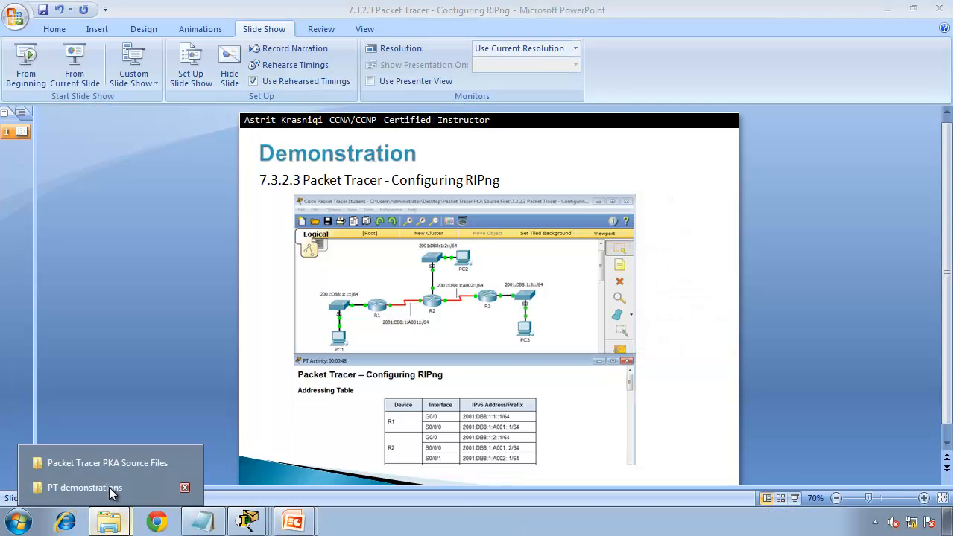
pyautogui.click(108, 459)
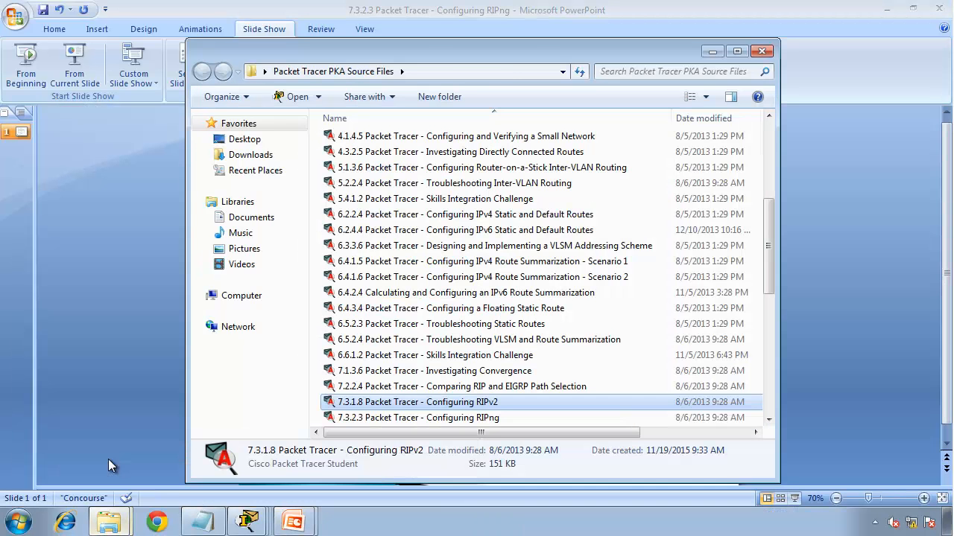
pyautogui.doubleClick(493, 419)
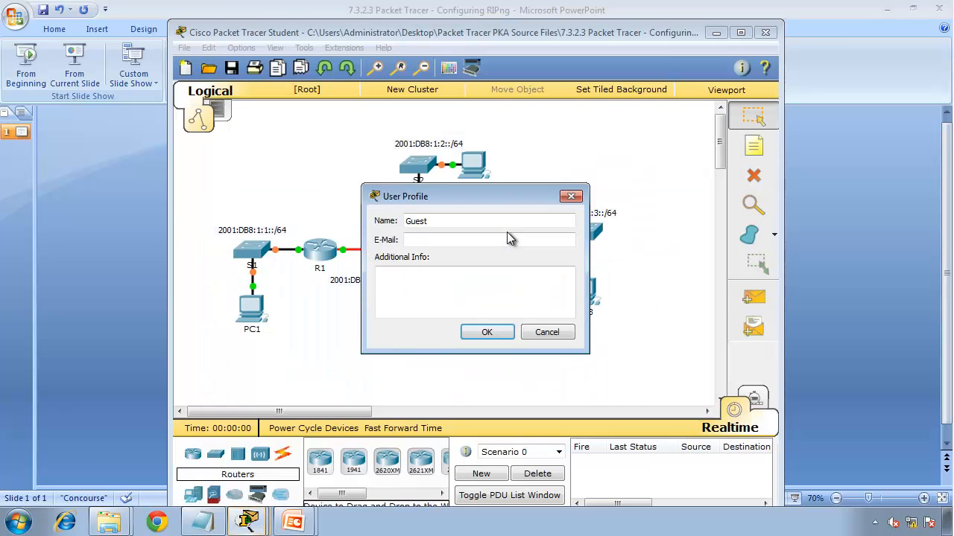
pyautogui.click(550, 334)
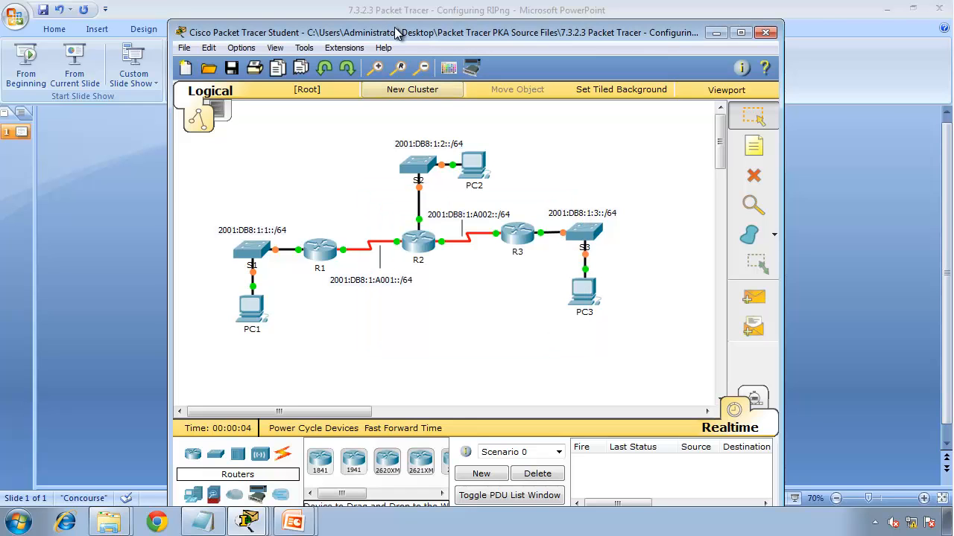
# Arrange the activity instructions and the topology side by side, and bring the Part 1 RIPng instructions into view.
pyautogui.moveTo(394, 33); pyautogui.dragTo(949, 84)
pyautogui.moveTo(436, 174); pyautogui.dragTo(3, 213)
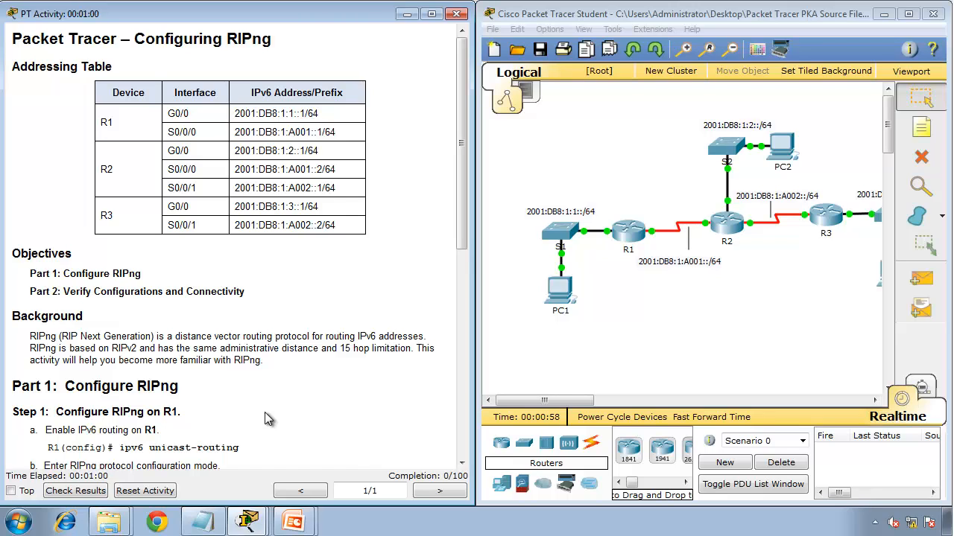
pyautogui.click(462, 463)
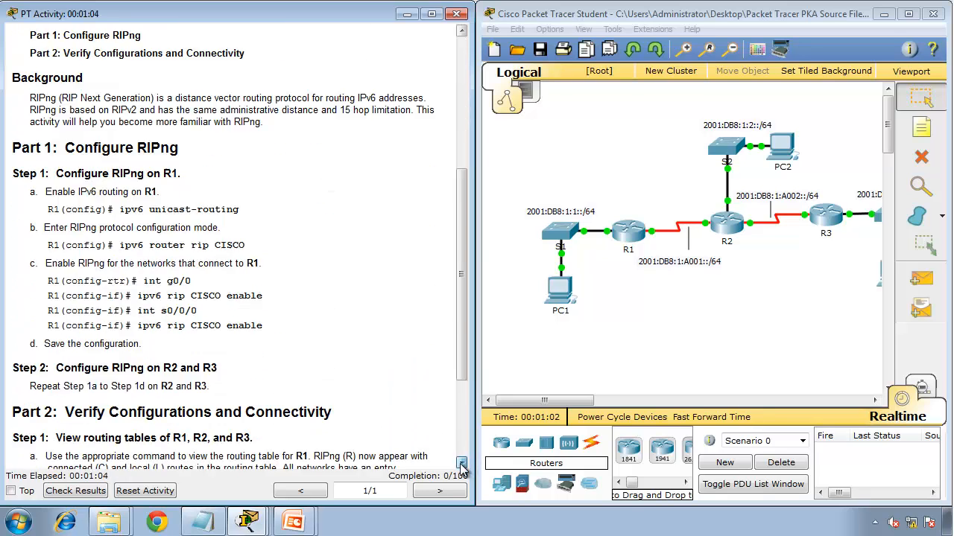
pyautogui.click(462, 464)
pyautogui.click(462, 464)
pyautogui.click(462, 464)
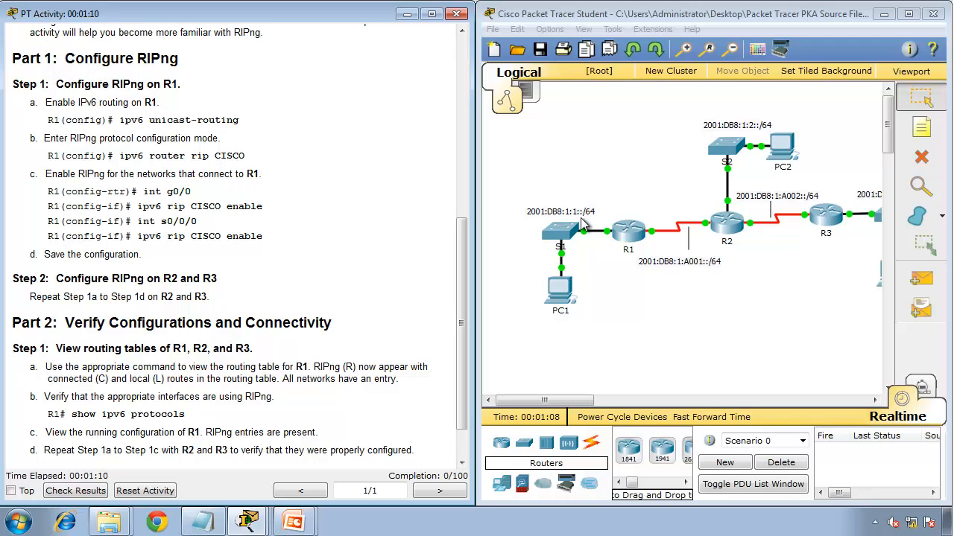
# Open router R1's command line and fit its window beside a narrowed instructions window.
pyautogui.click(626, 232)
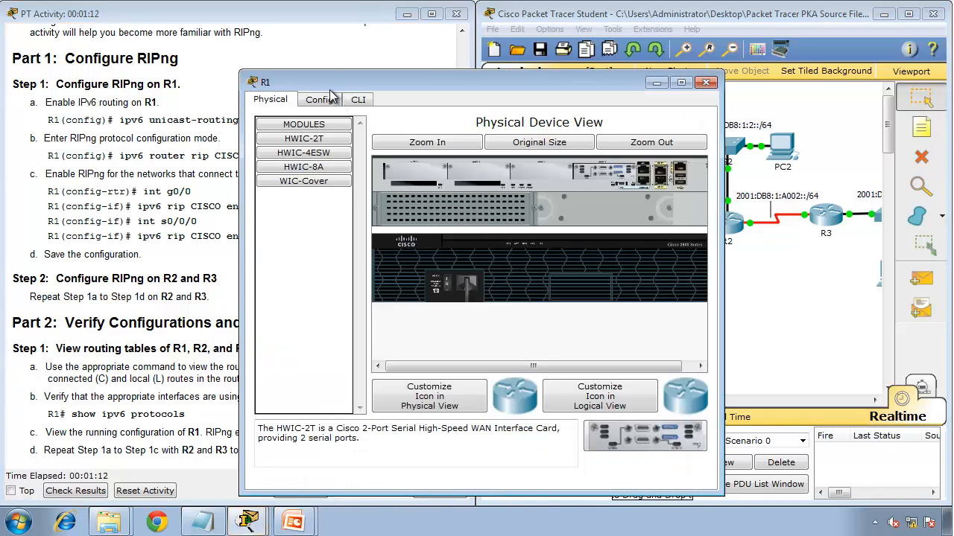
pyautogui.click(360, 99)
pyautogui.moveTo(369, 82); pyautogui.dragTo(793, 74)
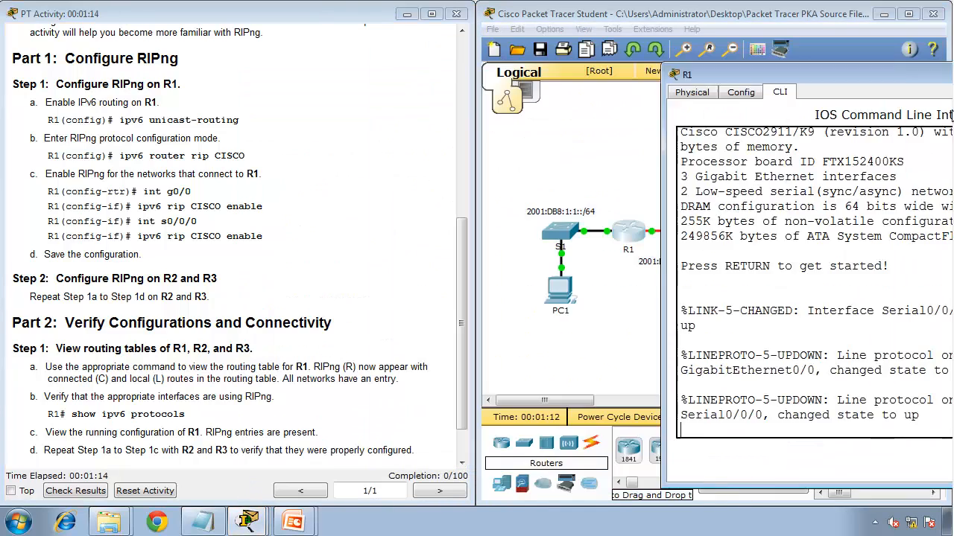
pyautogui.moveTo(951, 112); pyautogui.dragTo(951, 112)
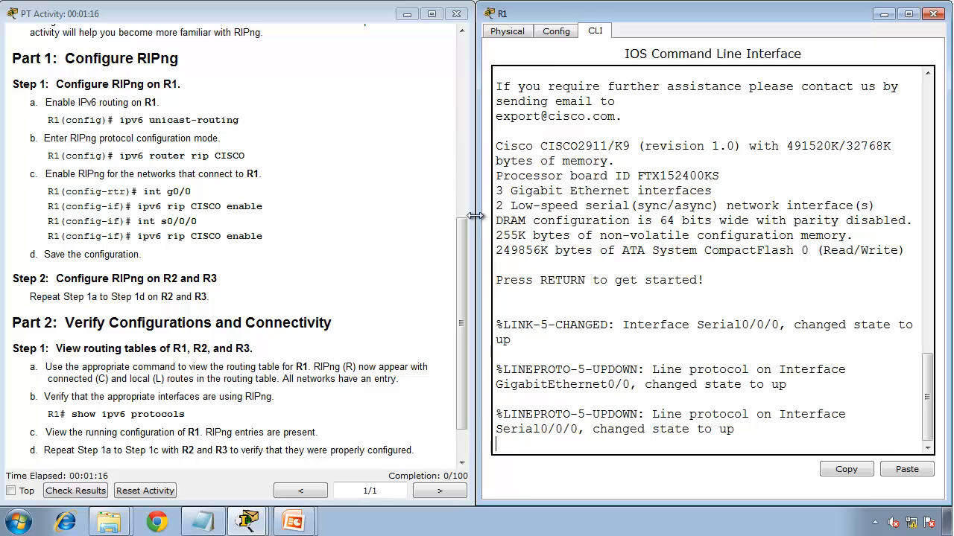
pyautogui.moveTo(474, 217); pyautogui.dragTo(326, 227)
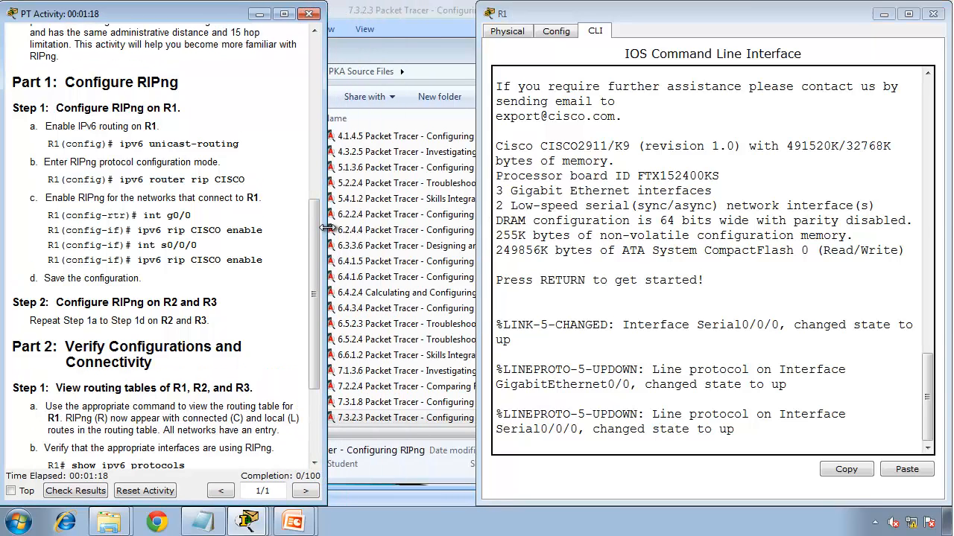
pyautogui.moveTo(477, 246); pyautogui.dragTo(332, 268)
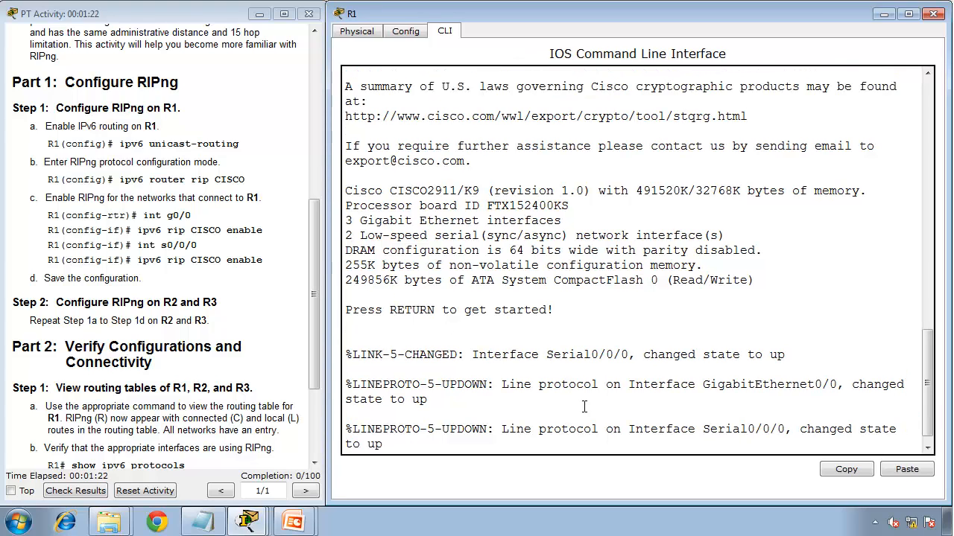
# Enter global configuration mode on R1 and enable IPv6 routing with ipv6 unicast-routing.
pyautogui.press('Return')
pyautogui.write('enable')
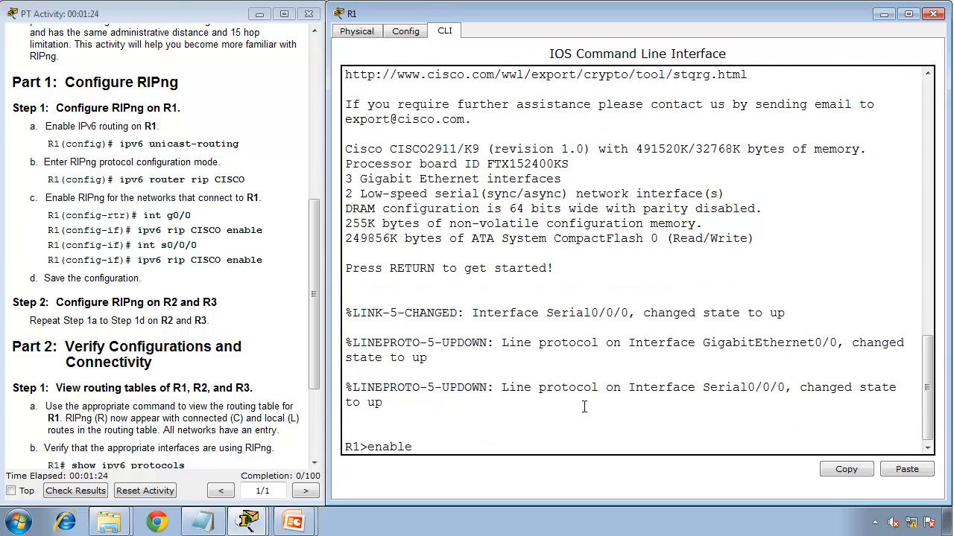
pyautogui.press('Return')
pyautogui.write('configure')
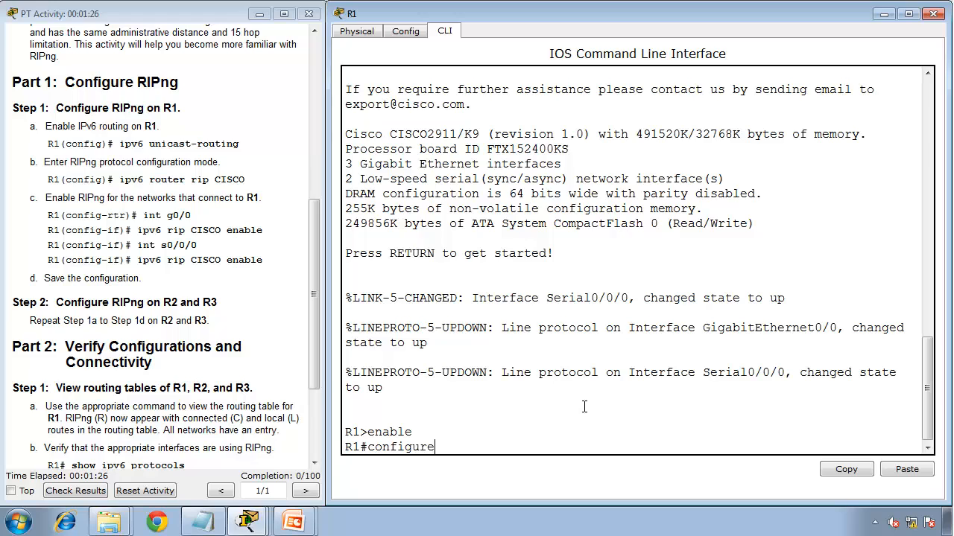
pyautogui.write(' terminal')
pyautogui.press('Return')
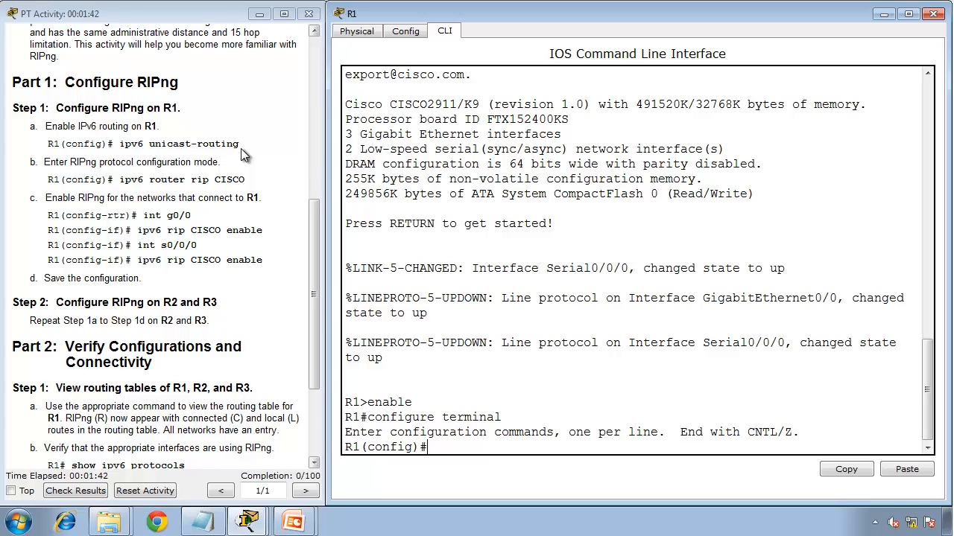
pyautogui.write('ipv6 unicast-routing')
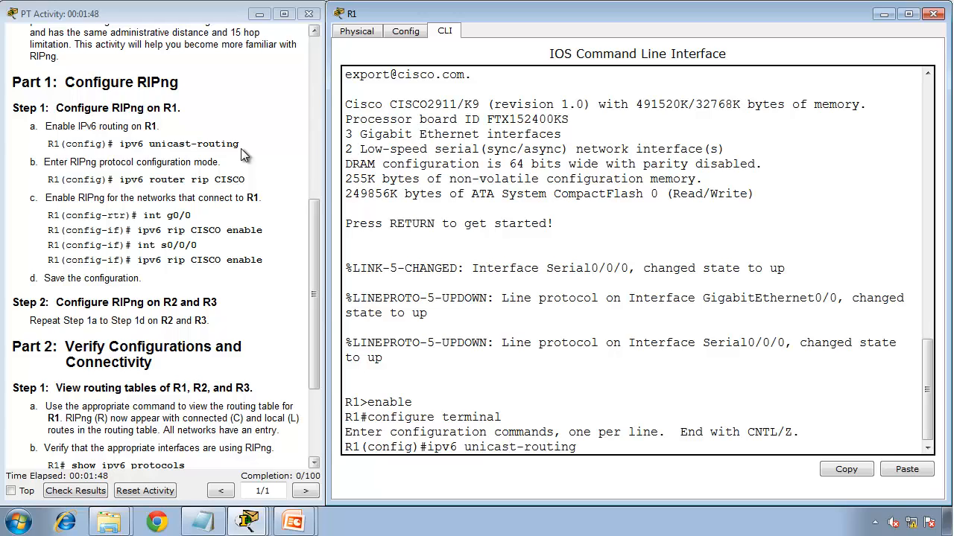
pyautogui.press('Return')
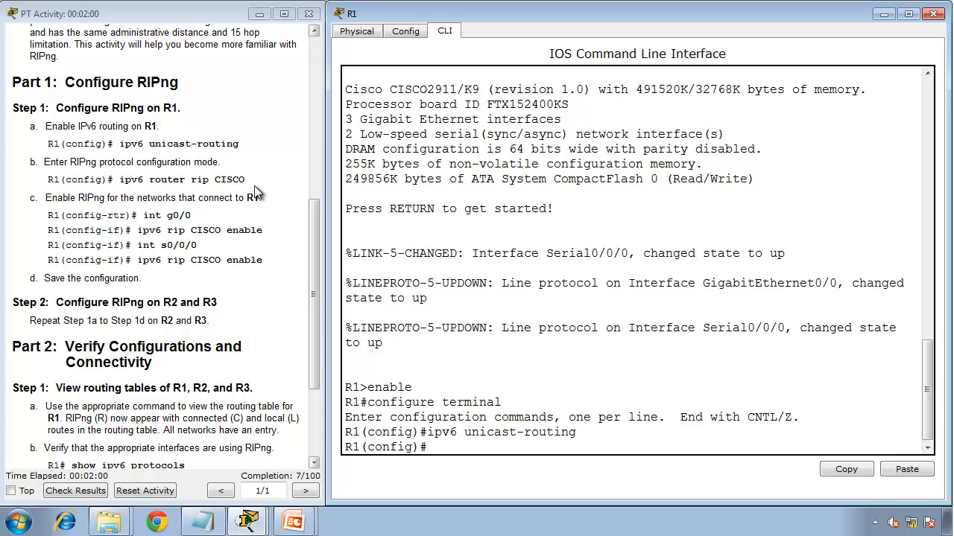
# Enter RIPng configuration mode on R1 with ipv6 router rip CISCO, and list the commands available there.
pyautogui.write('ipv6 router rip ')
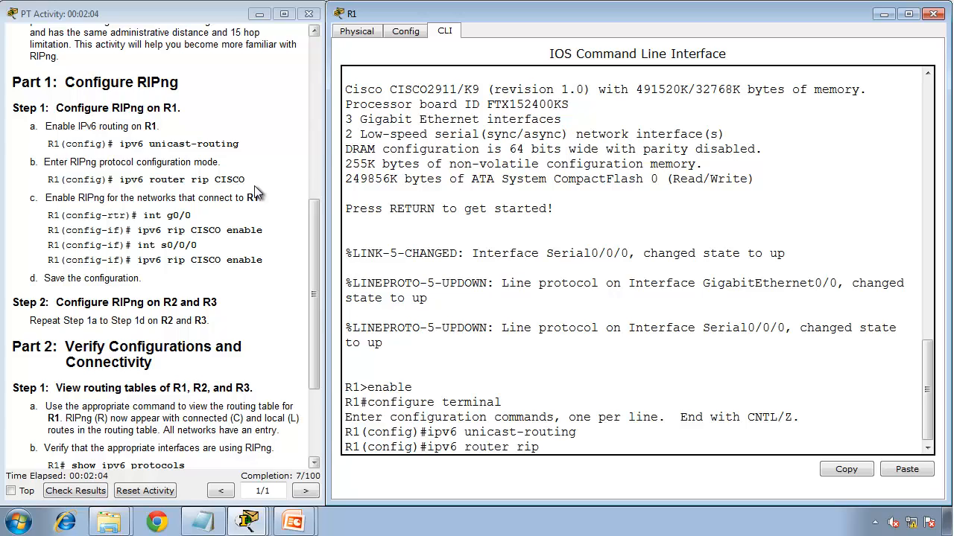
pyautogui.write('CISCO')
pyautogui.doubleClick(573, 446)
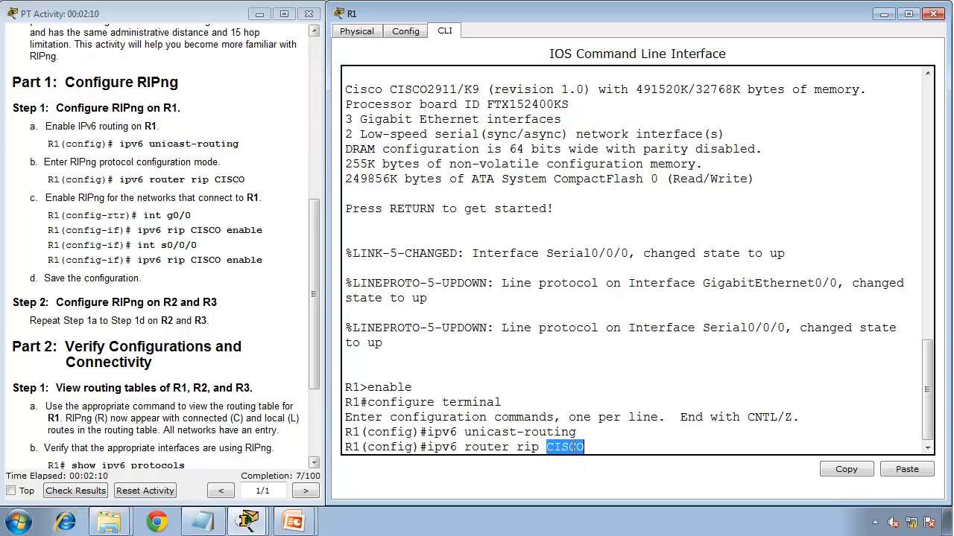
pyautogui.click(600, 447)
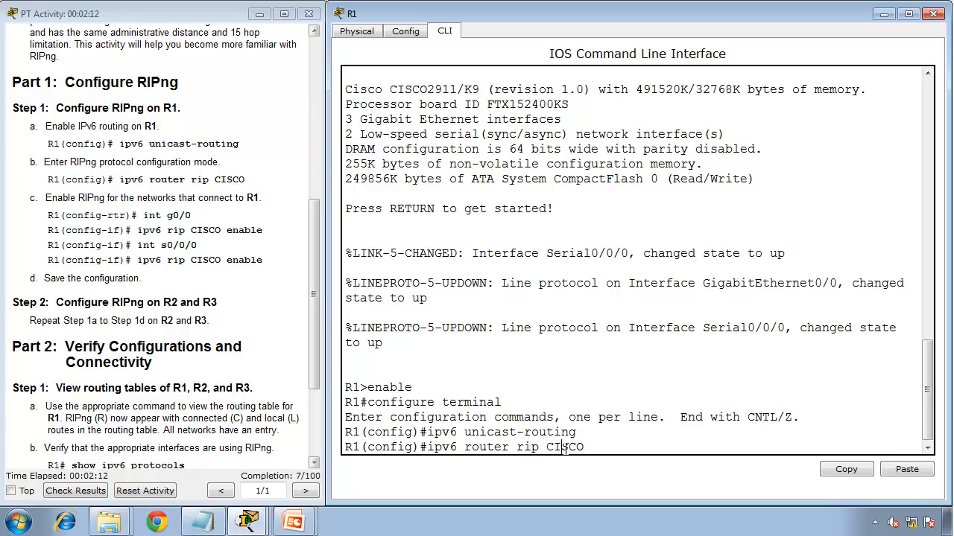
pyautogui.doubleClick(566, 449)
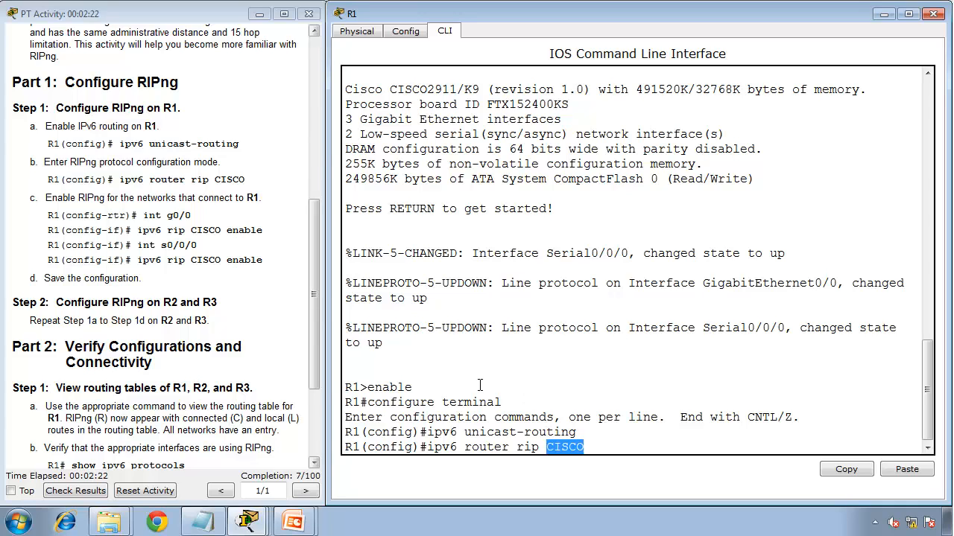
pyautogui.press('Return')
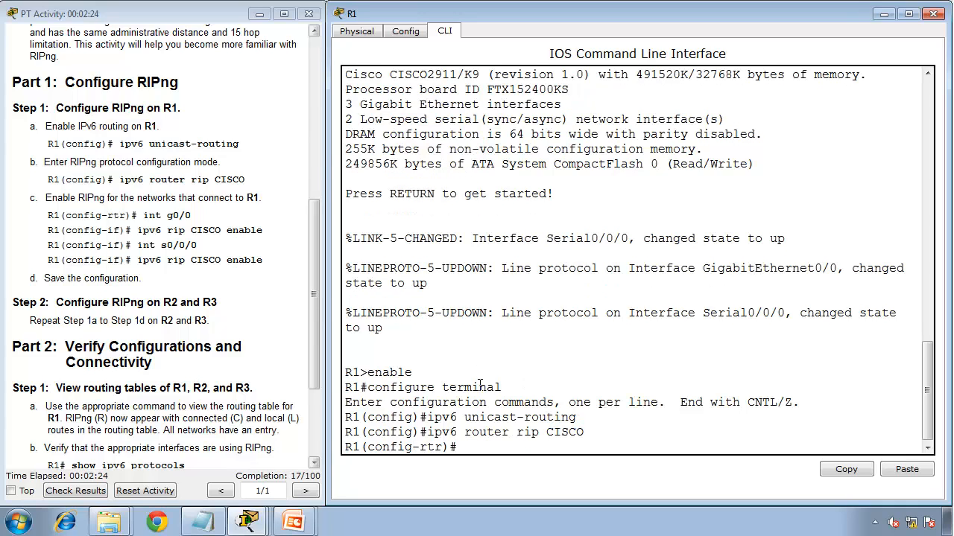
pyautogui.write('?')
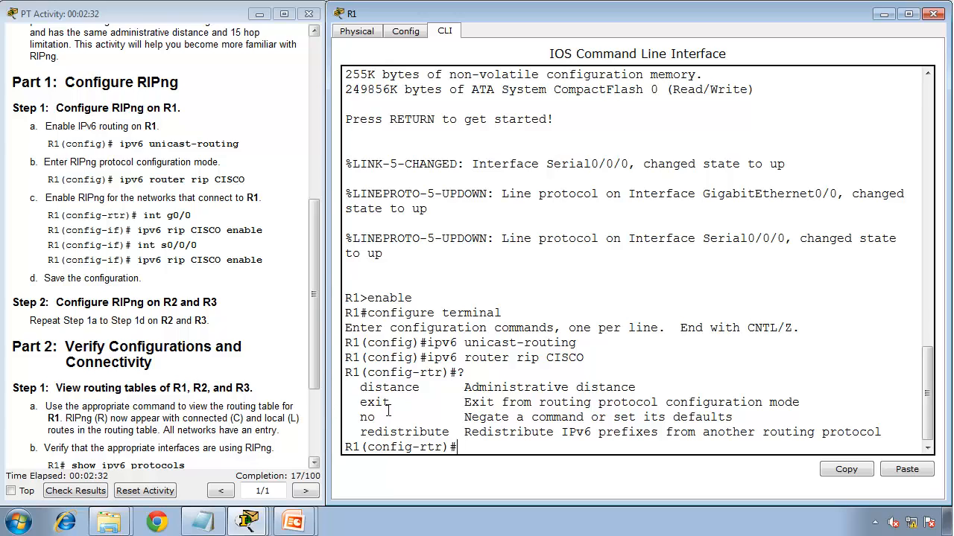
pyautogui.write('NETWORK')
pyautogui.press('BackSpace')
pyautogui.press('BackSpace')
pyautogui.press('BackSpace')
pyautogui.press('BackSpace')
pyautogui.press('BackSpace')
pyautogui.press('BackSpace')
pyautogui.press('BackSpace')
pyautogui.doubleClick(430, 447)
pyautogui.doubleClick(401, 447)
pyautogui.doubleClick(429, 447)
pyautogui.click(493, 447)
# Exit RIPng configuration mode and enable RIPng on R1's interface g0/0 with ipv6 rip CISCO enable.
pyautogui.write('EXIT')
pyautogui.press('Return')
pyautogui.write('int')
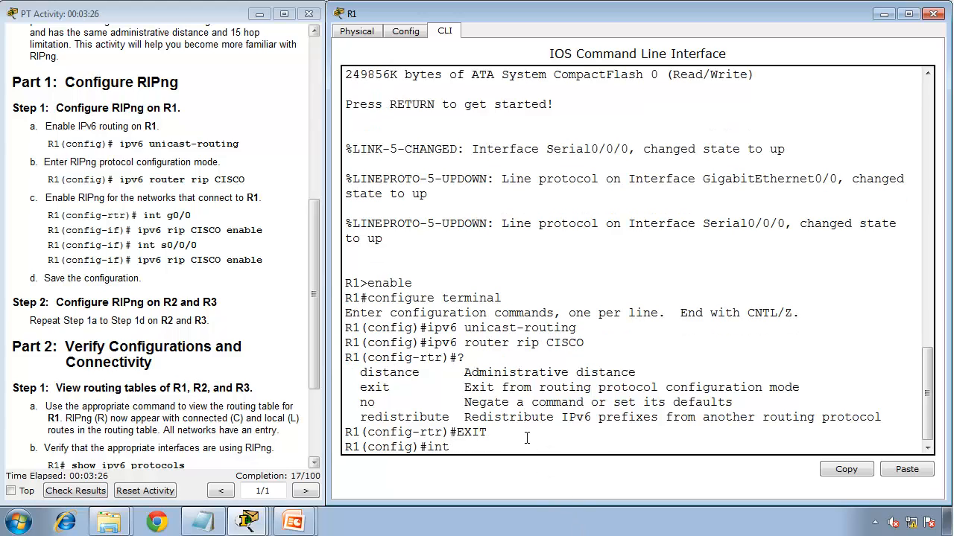
pyautogui.write('erface g0/0')
pyautogui.press('Return')
pyautogui.write('ipv6 r')
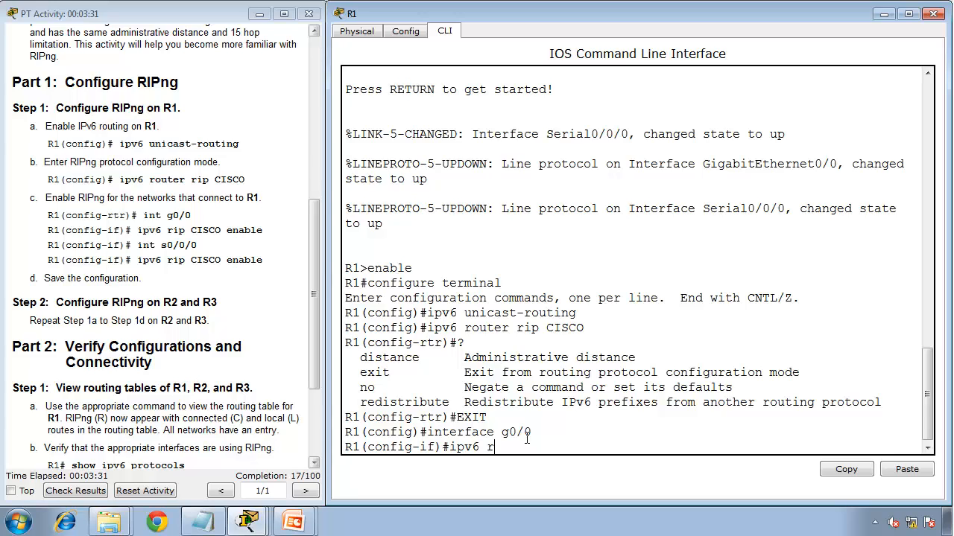
pyautogui.write('ip')
pyautogui.doubleClick(565, 328)
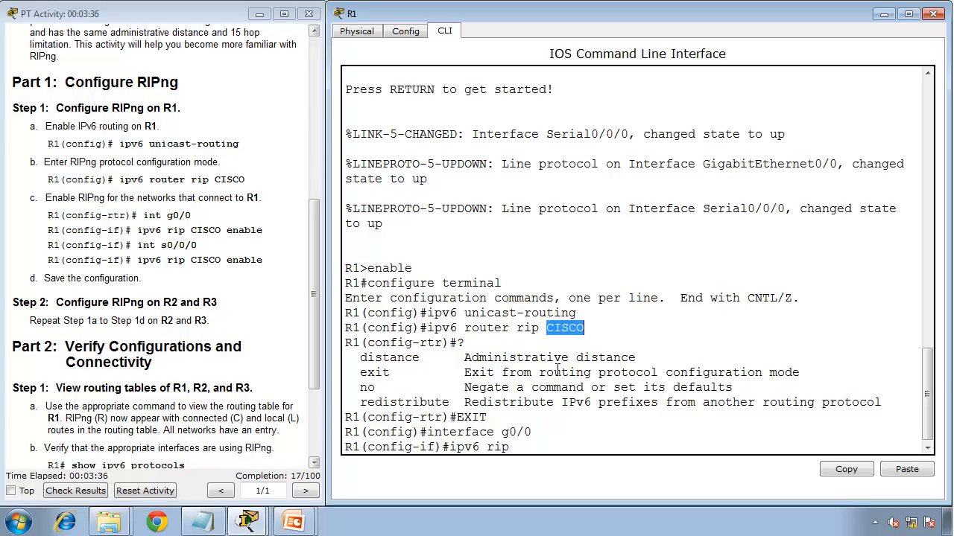
pyautogui.write('CISCO')
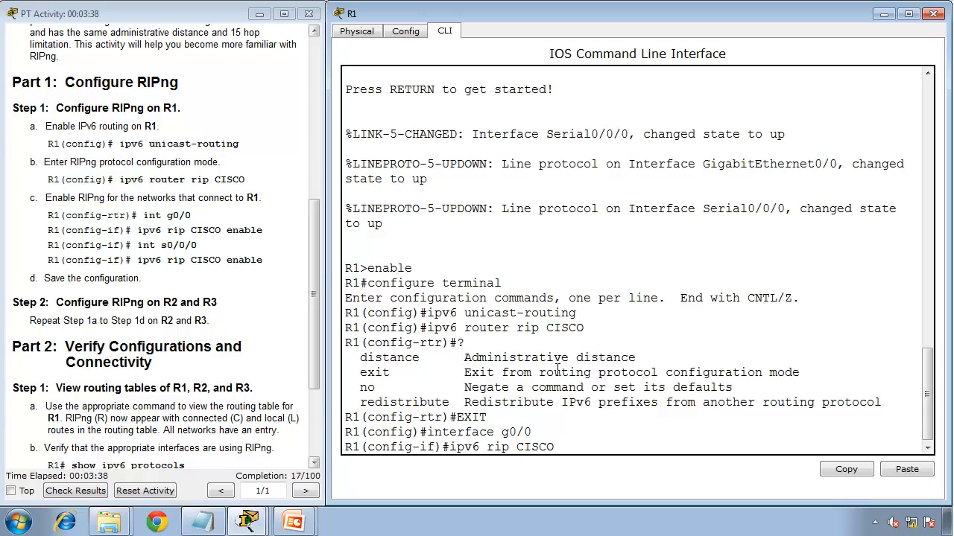
pyautogui.write(' enable')
pyautogui.press('Return')
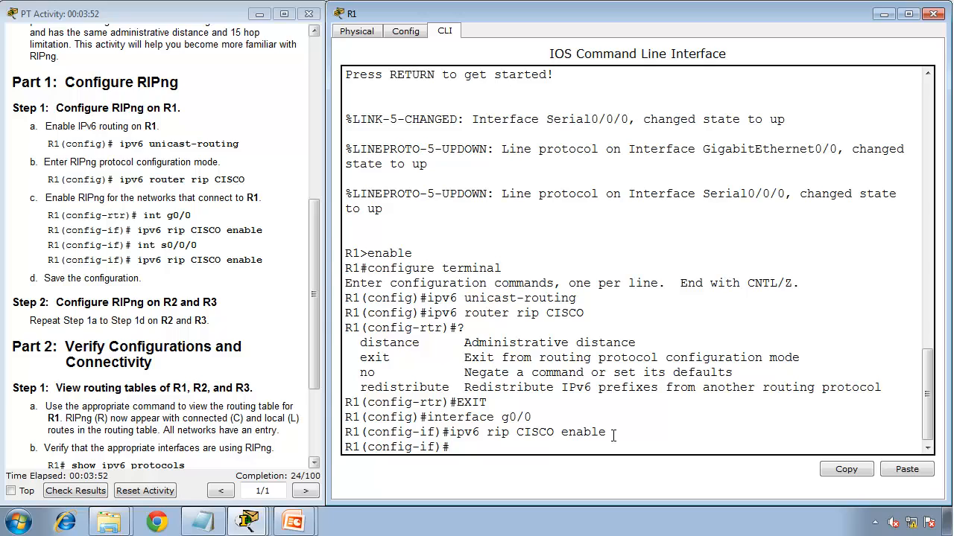
pyautogui.moveTo(612, 433); pyautogui.dragTo(447, 432)
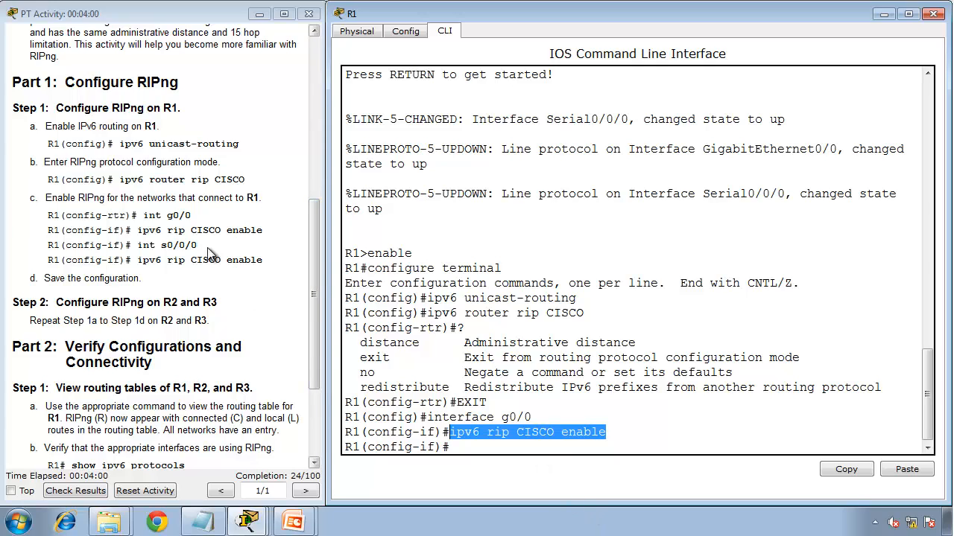
pyautogui.click(477, 418)
# Leave interface g0/0 and enable RIPng on R1's interface s0/0/0 with ipv6 rip CISCO enable.
pyautogui.press('Return')
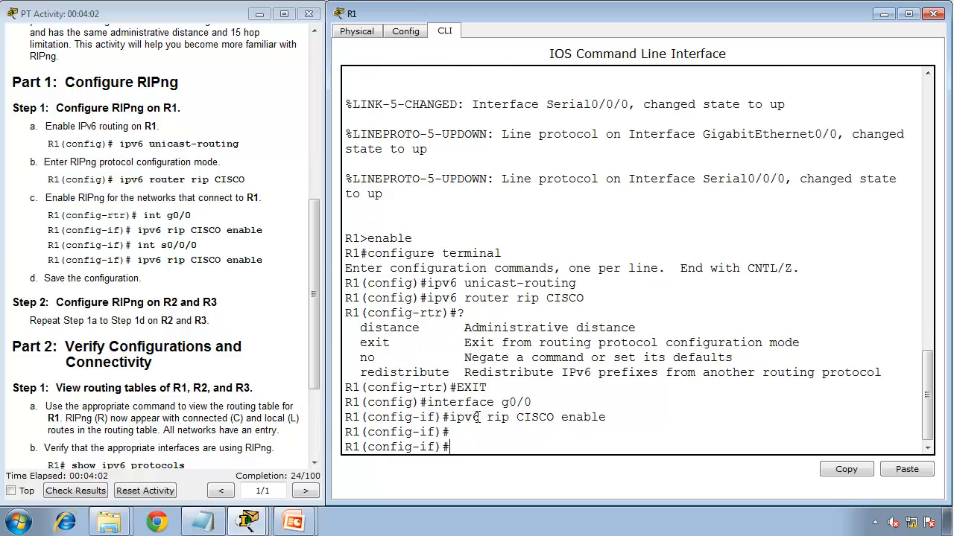
pyautogui.write('exit')
pyautogui.press('Return')
pyautogui.press('Return')
pyautogui.press('Return')
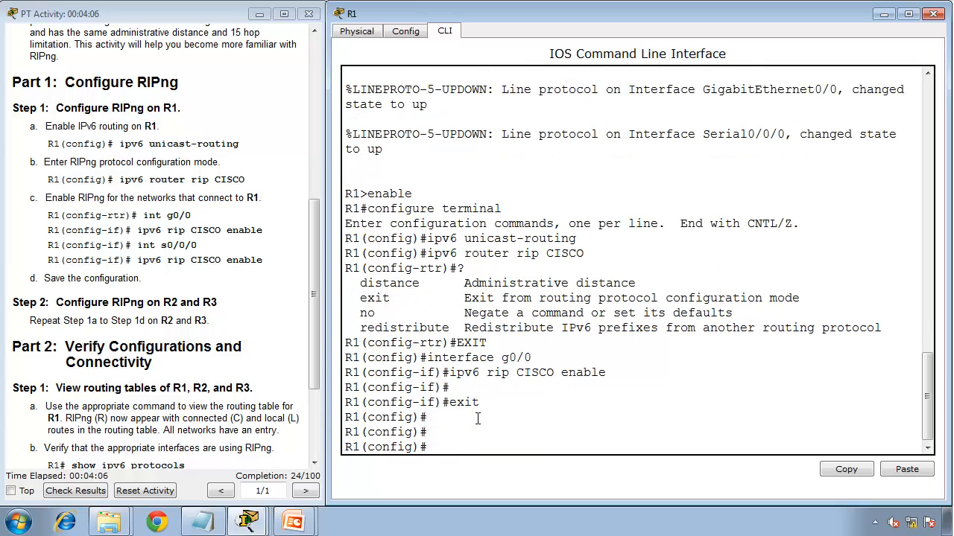
pyautogui.write('interface s0/0/0')
pyautogui.press('Return')
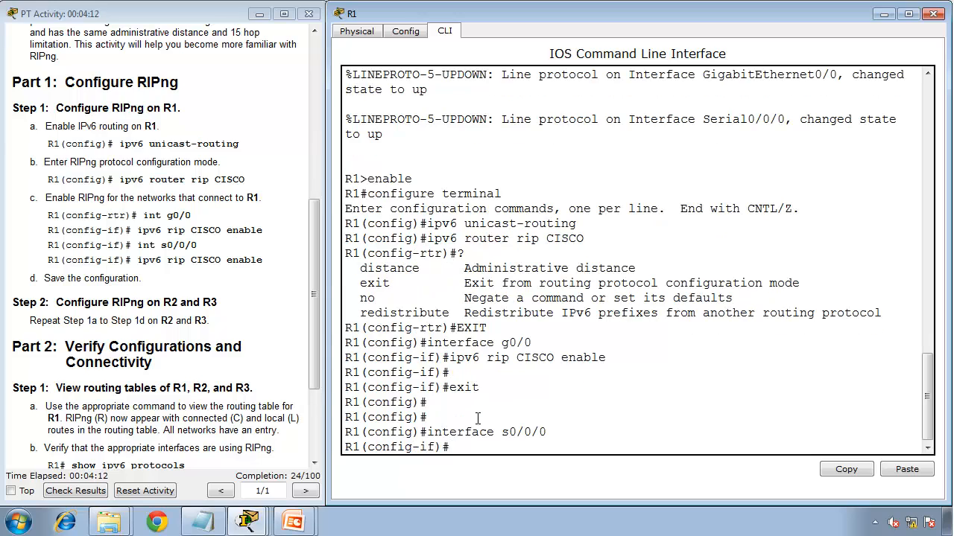
pyautogui.write('ipv6 rip CISCO enable')
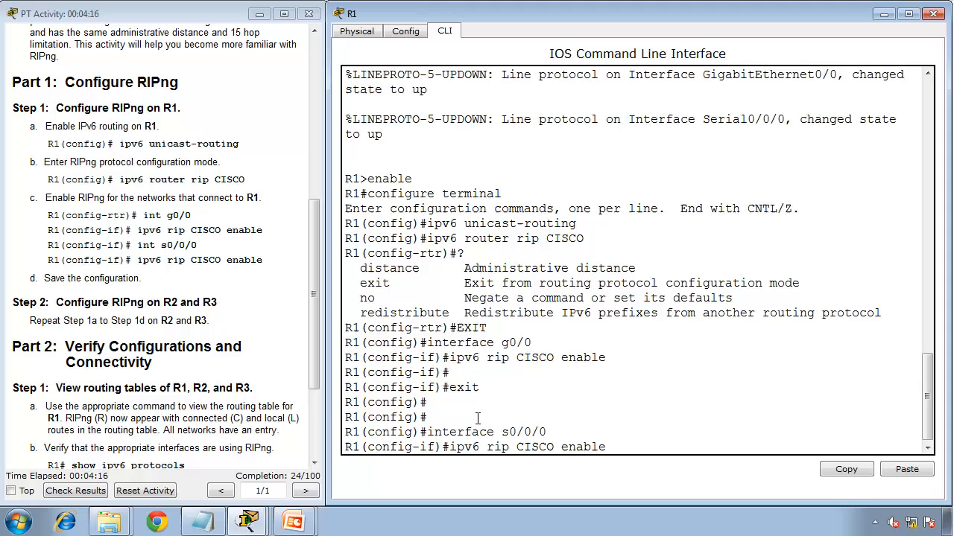
pyautogui.press('Return')
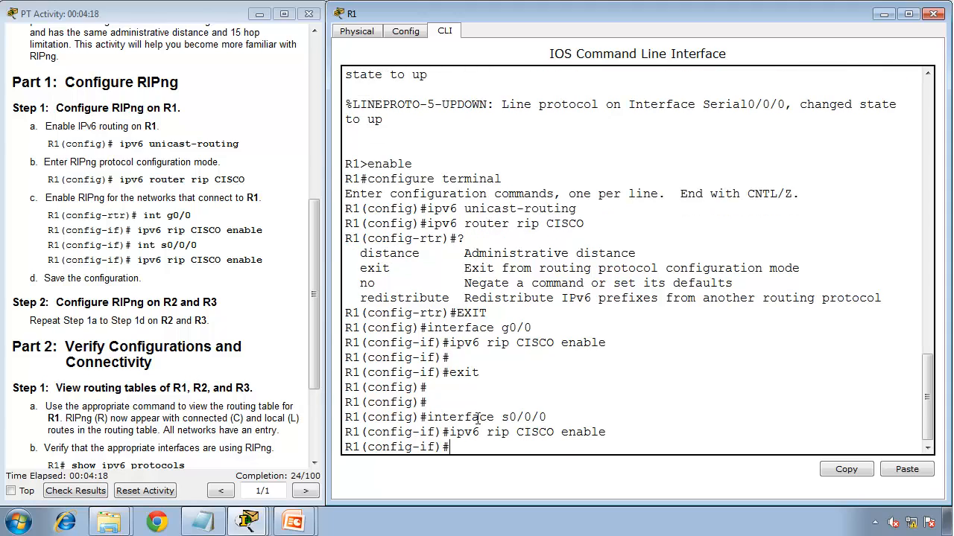
# Leave configuration mode on R1 and save its configuration with copy running-config startup-config, accepting the default destination filename.
pyautogui.write('end')
pyautogui.press('Return')
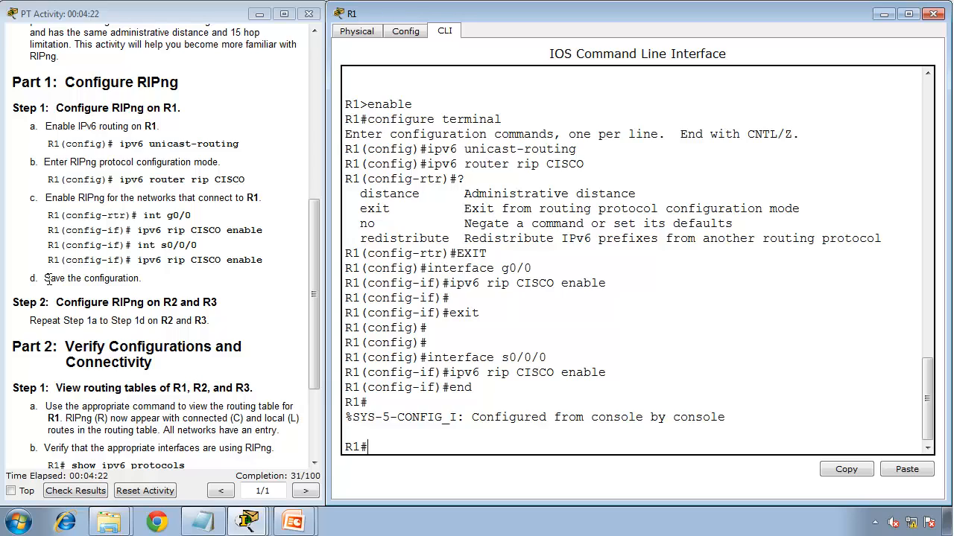
pyautogui.write('s')
pyautogui.press('BackSpace')
pyautogui.write('copy running-c')
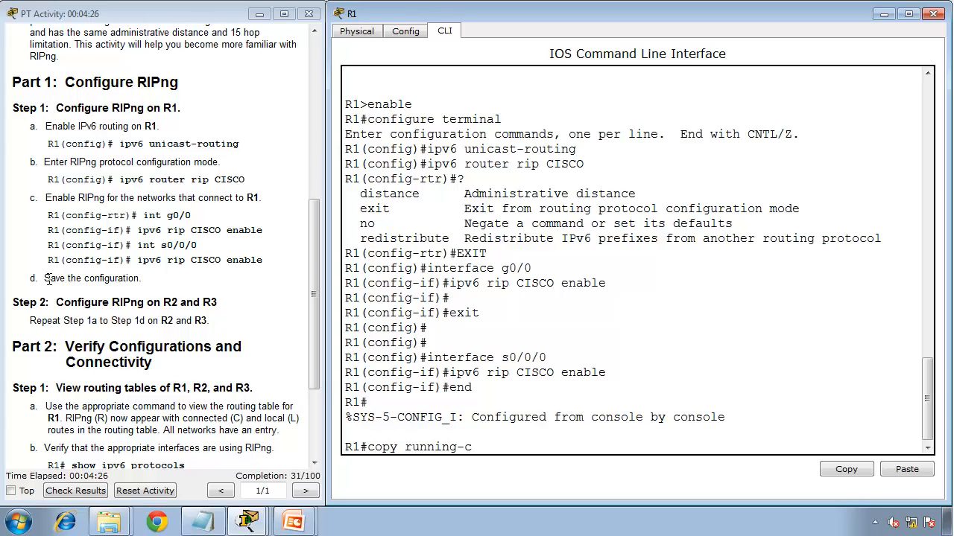
pyautogui.write('onfig startup-config')
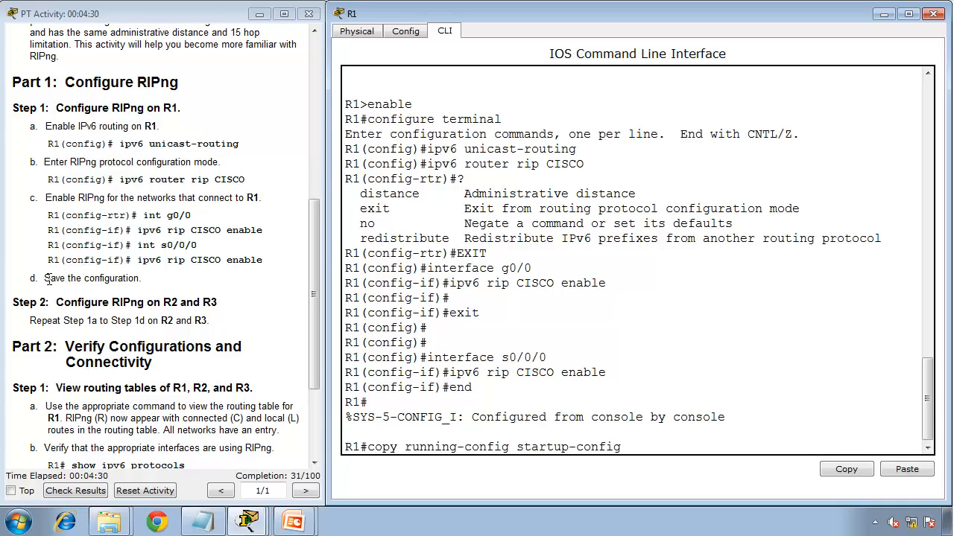
pyautogui.press('Return')
pyautogui.press('Return')
pyautogui.press('Return')
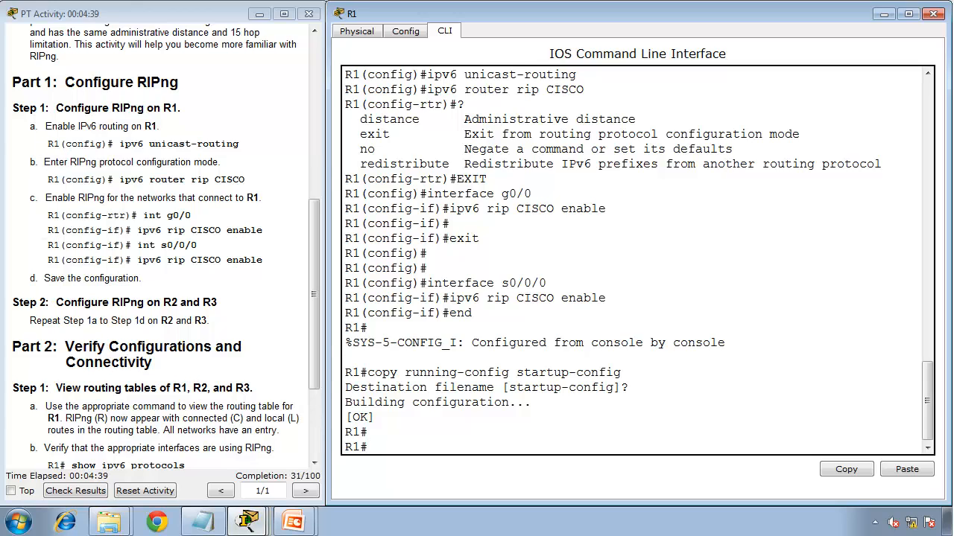
# Open a command-line session on R2 from the network topology, with its window filling the space beside the activity instructions.
pyautogui.click(248, 522)
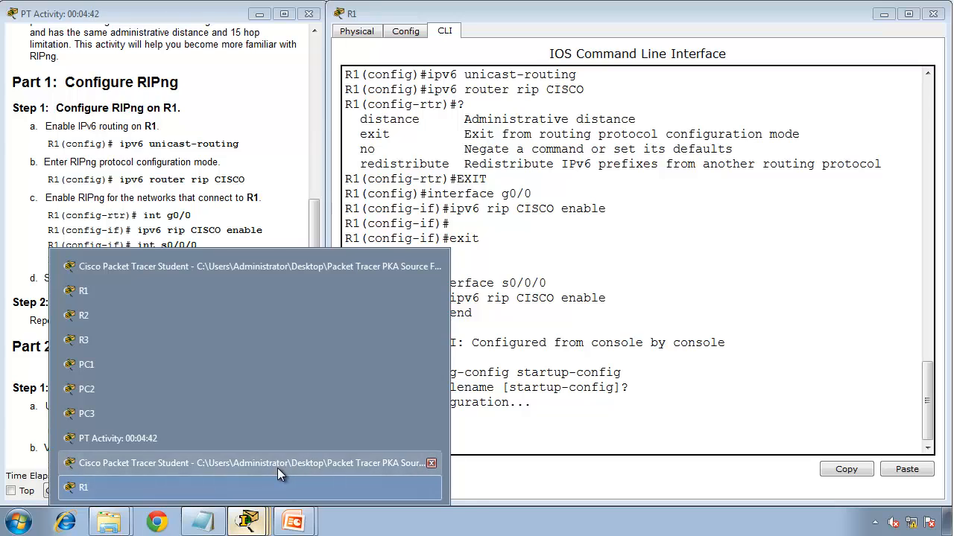
pyautogui.click(277, 465)
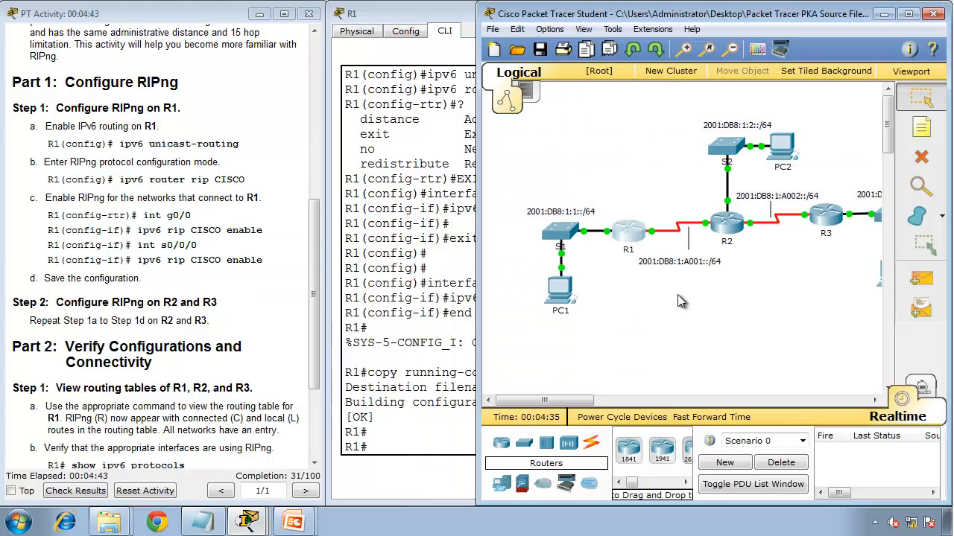
pyautogui.click(727, 223)
pyautogui.click(360, 109)
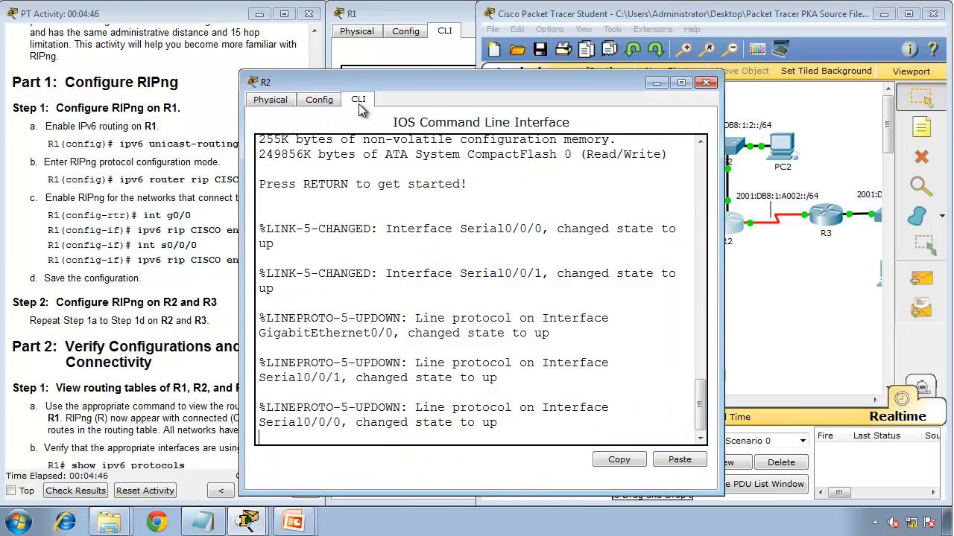
pyautogui.moveTo(346, 75); pyautogui.dragTo(946, 205)
pyautogui.moveTo(937, 144); pyautogui.dragTo(952, 153)
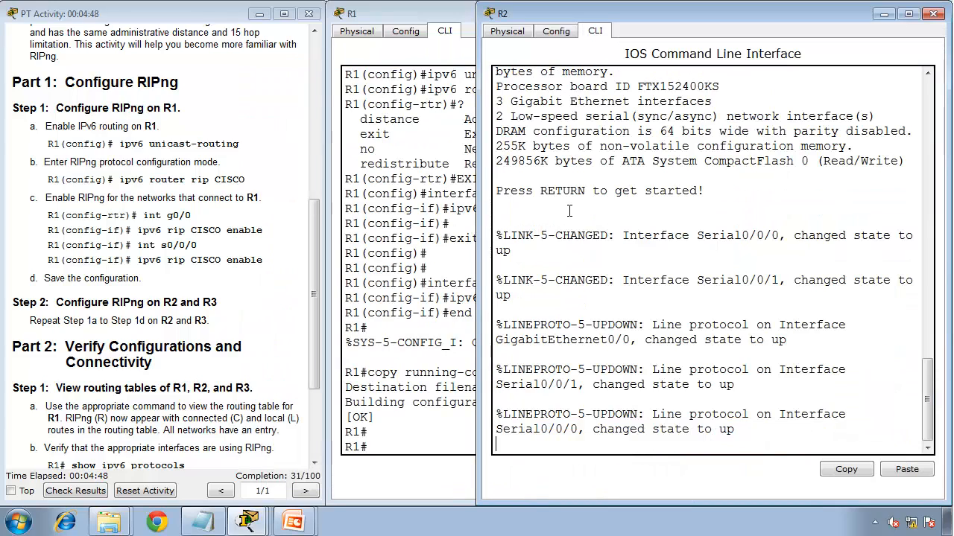
pyautogui.moveTo(478, 247); pyautogui.dragTo(331, 255)
pyautogui.press('Return')
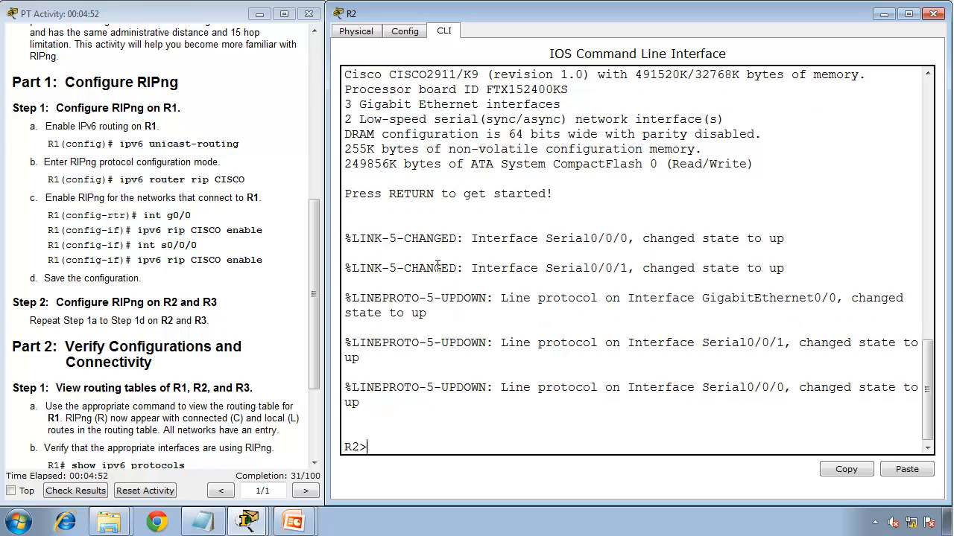
# Enter global configuration mode on R2 and enable IPv6 routing with ipv6 unicast-routing.
pyautogui.write('enable')
pyautogui.press('Return')
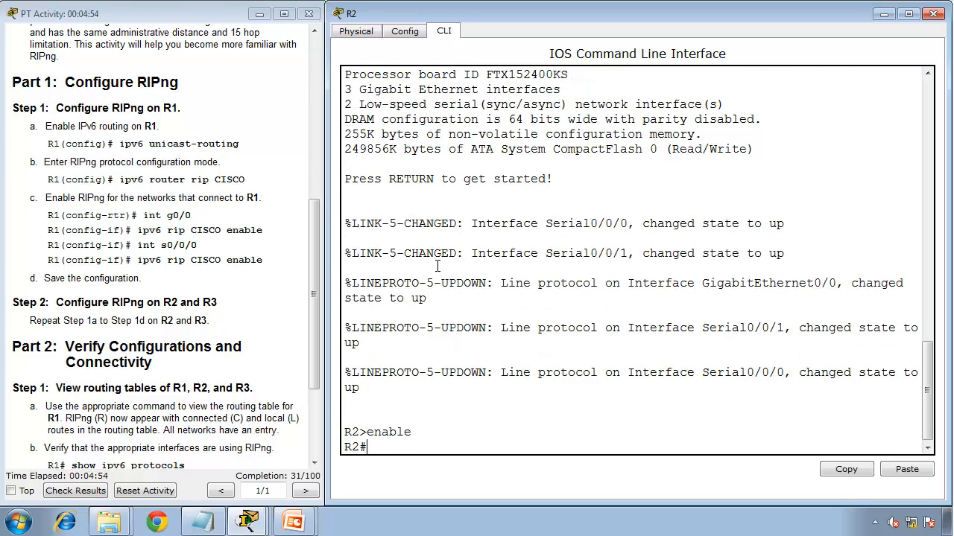
pyautogui.write('conf t')
pyautogui.press('Return')
pyautogui.write('ipv6 u')
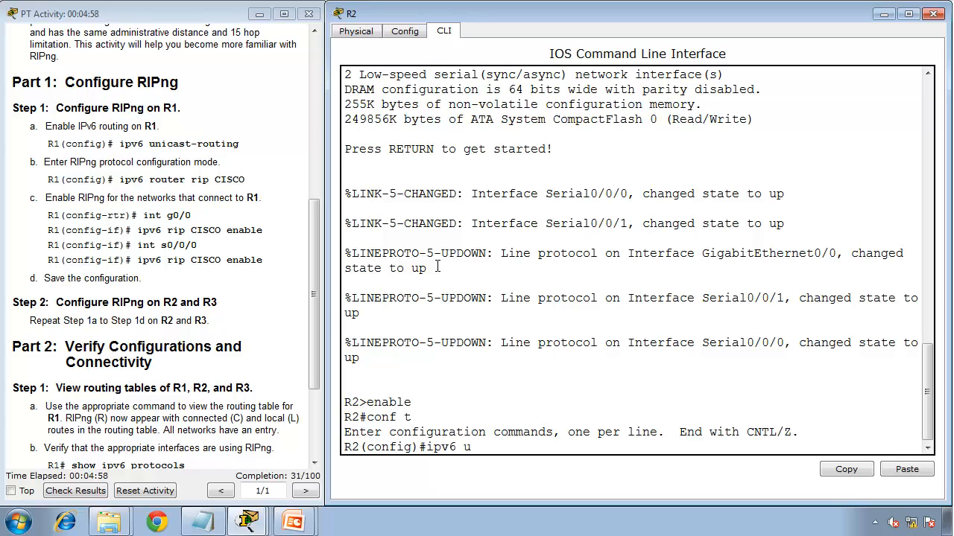
pyautogui.write('nicast-routing')
pyautogui.press('Return')
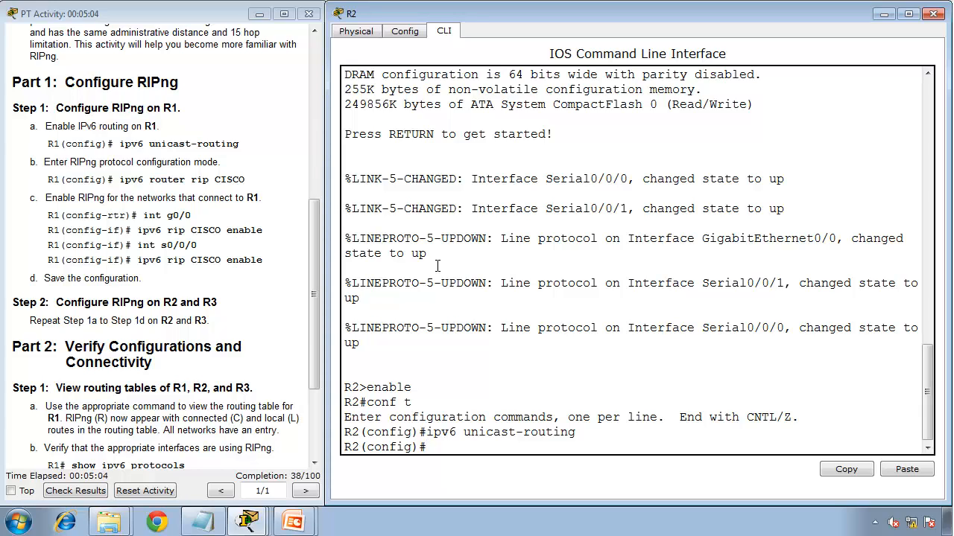
# Create the RIPng process on R2 with ipv6 router rip CISCO, and exit back to global configuration mode.
pyautogui.write('ipv6 router r')
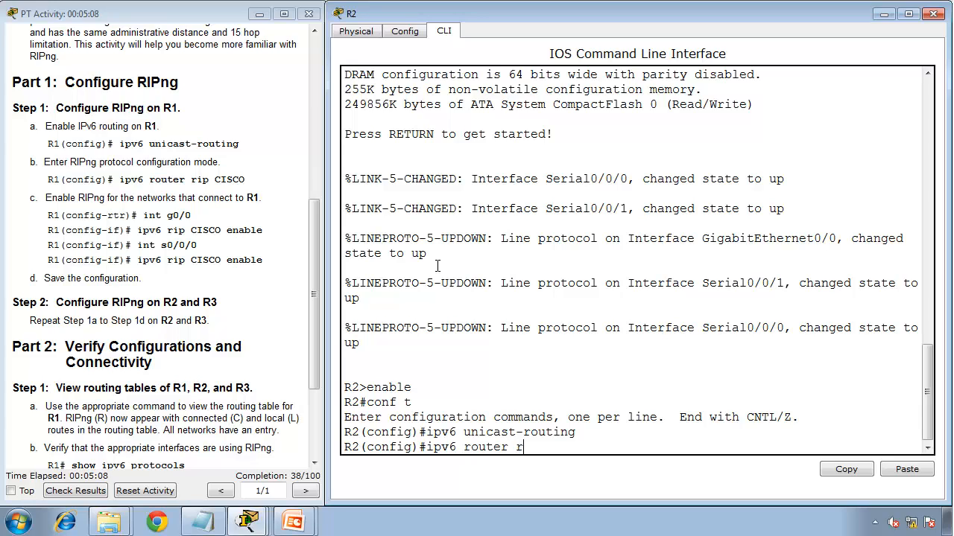
pyautogui.write('ip CISCO')
pyautogui.press('Return')
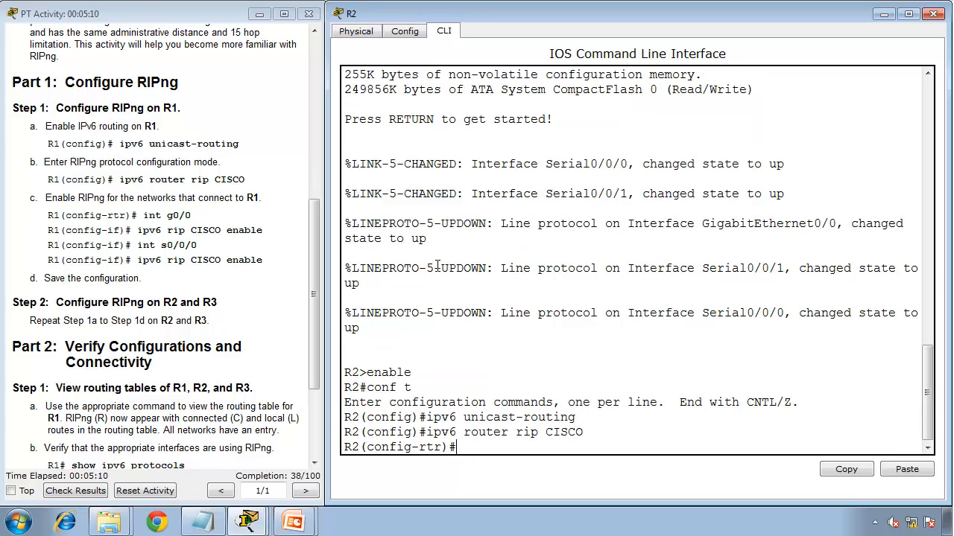
pyautogui.write('EXIT')
pyautogui.press('Return')
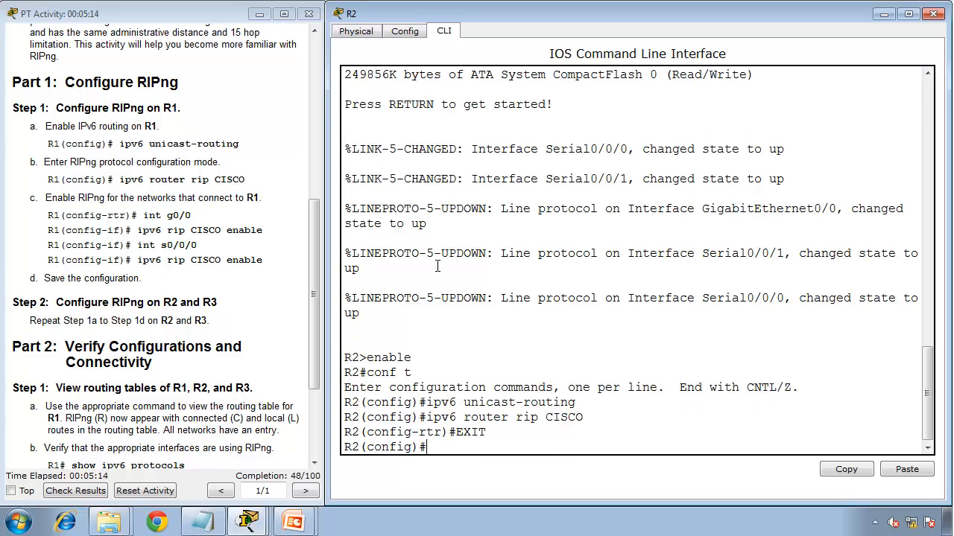
# Enable RIPng on R2's interface g0/0 with ipv6 rip CISCO enable.
pyautogui.write('interface g0/0')
pyautogui.press('Return')
pyautogui.write('i')
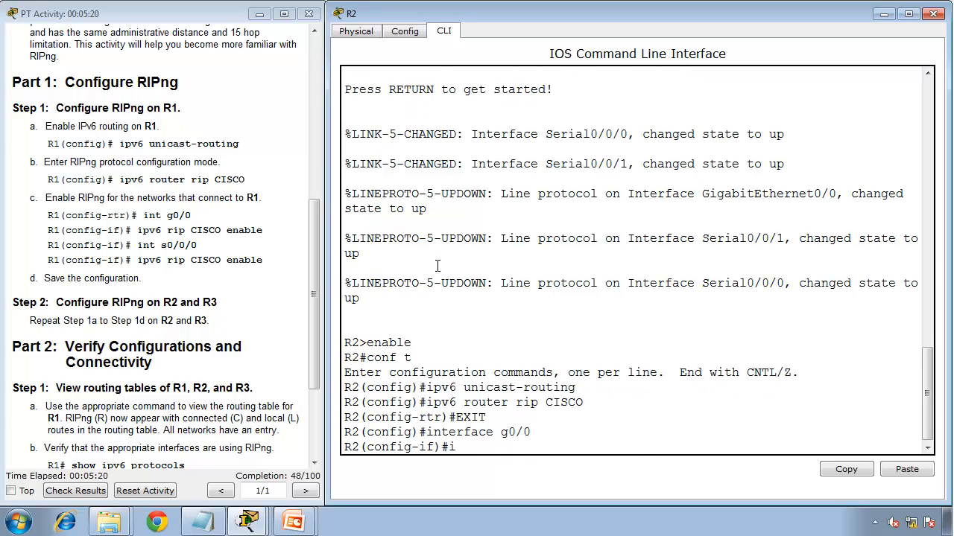
pyautogui.write('pv6 rip CISCO enable')
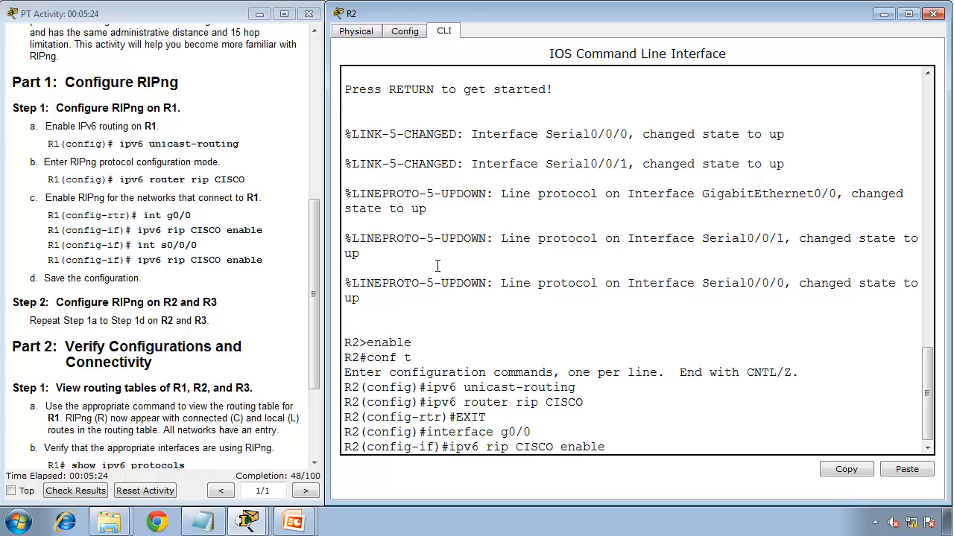
pyautogui.press('Return')
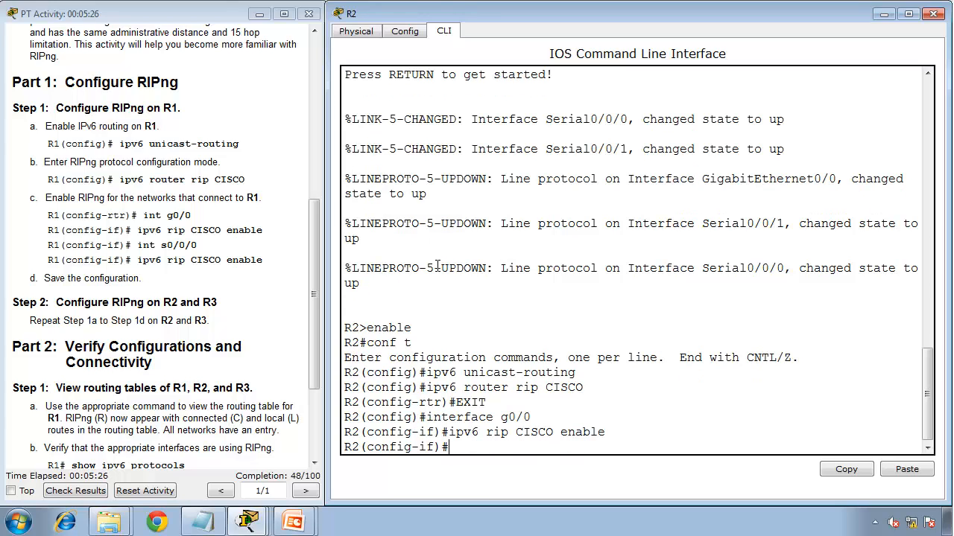
# Enable RIPng on R2's interface s0/0/0 with ipv6 rip CISCO enable.
pyautogui.write('interface s0/0/0')
pyautogui.press('Return')
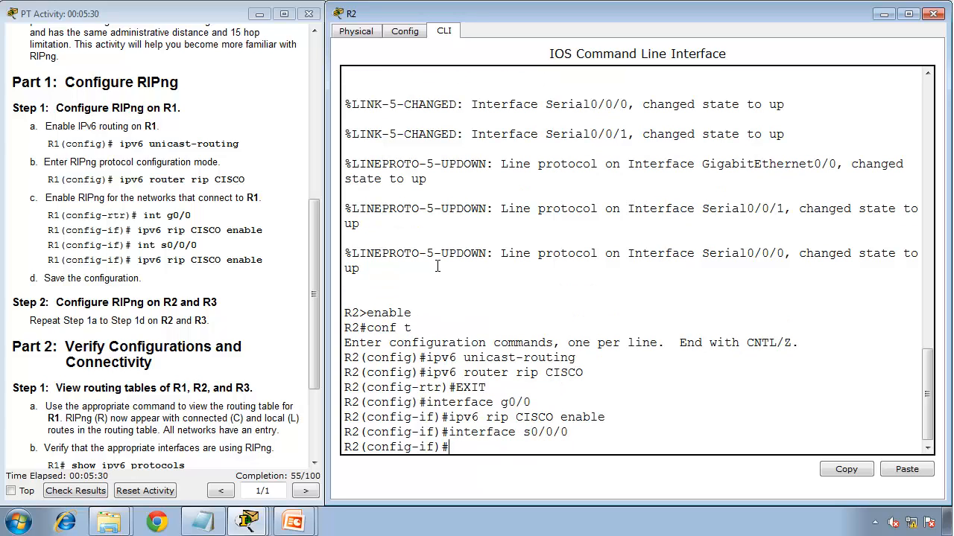
pyautogui.write('ipv6 rip CISCO enable')
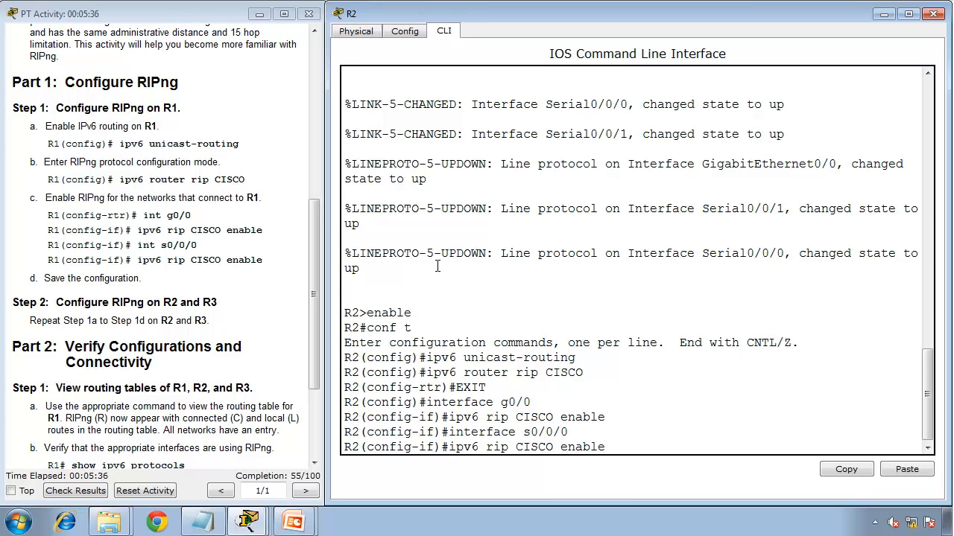
pyautogui.press('Return')
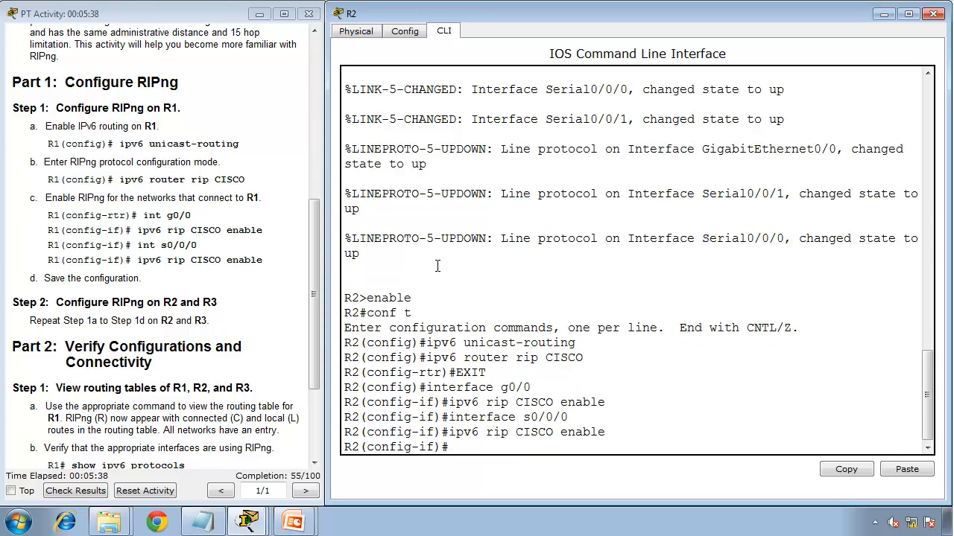
# End configuration mode on R2 and save its configuration with copy run start, accepting the default destination filename.
pyautogui.write('end')
pyautogui.press('Return')
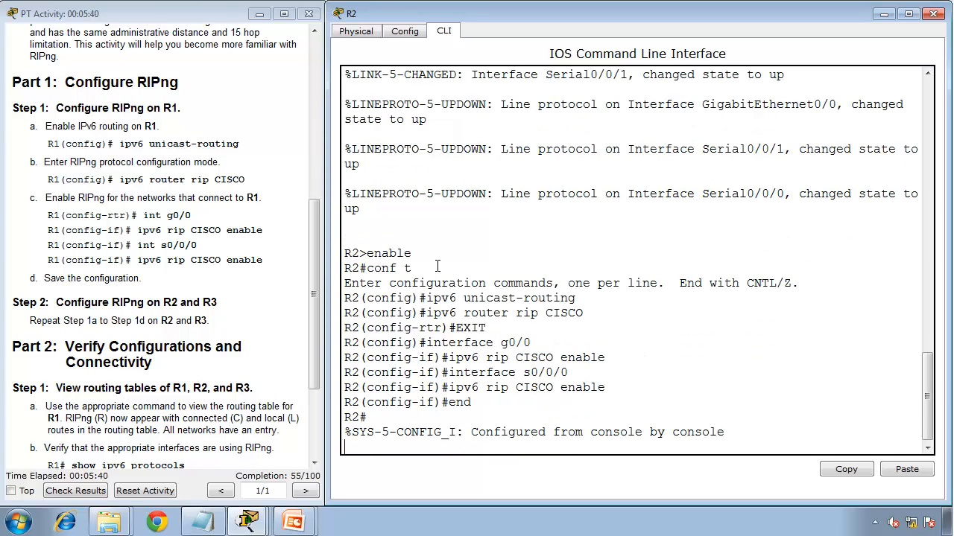
pyautogui.press('Return')
pyautogui.write('copy ru')
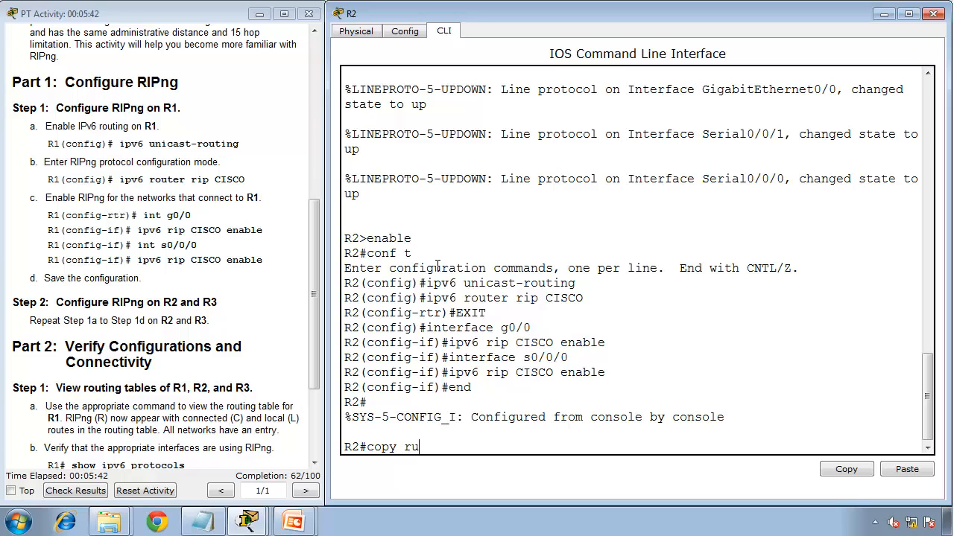
pyautogui.write('n start')
pyautogui.press('Return')
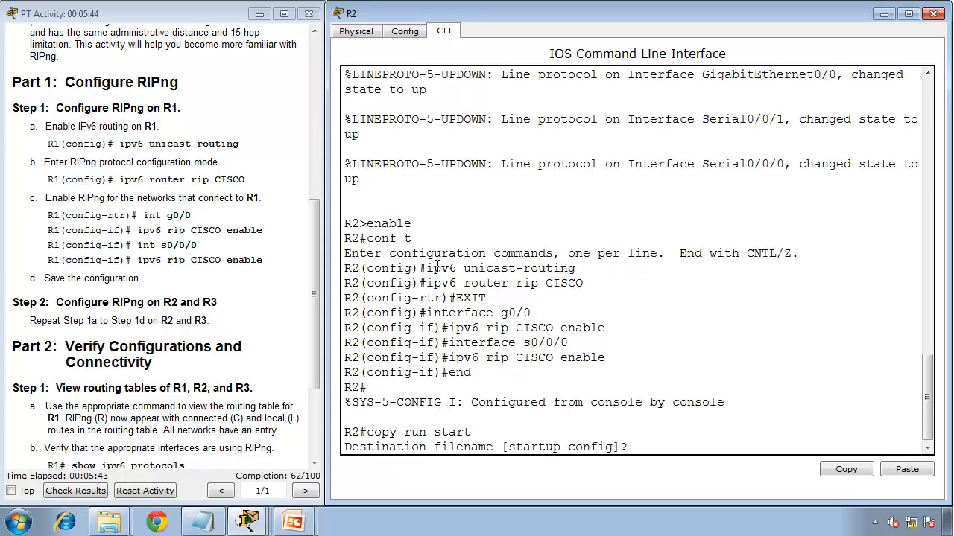
pyautogui.press('Return')
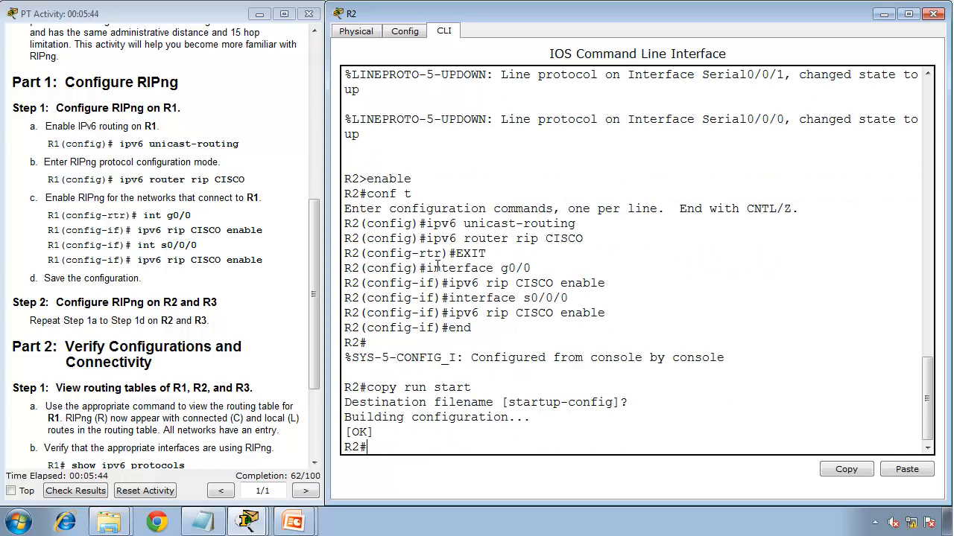
pyautogui.press('Return')
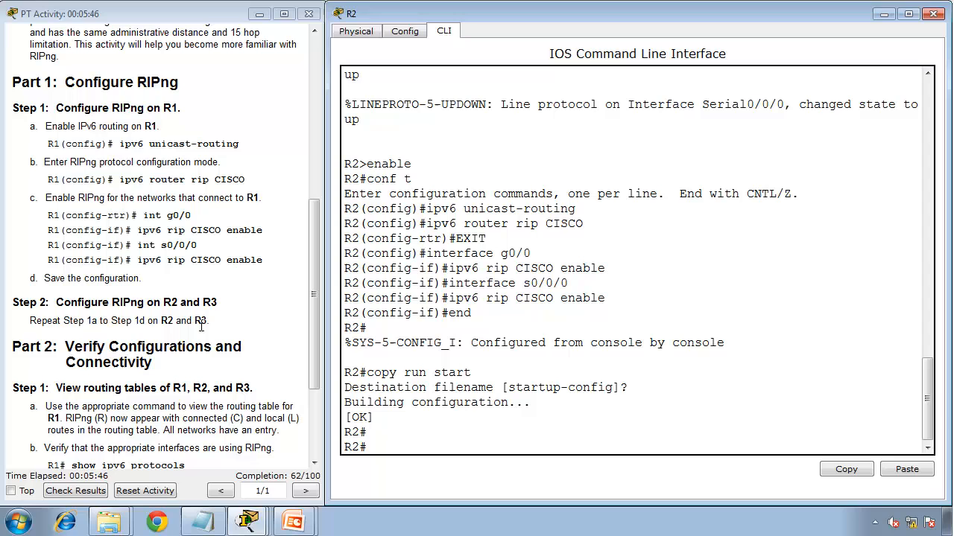
# Close the other Packet Tracer instance that holds the completed 7.3.1.8 Configuring RIPv2 activity.
pyautogui.click(247, 520)
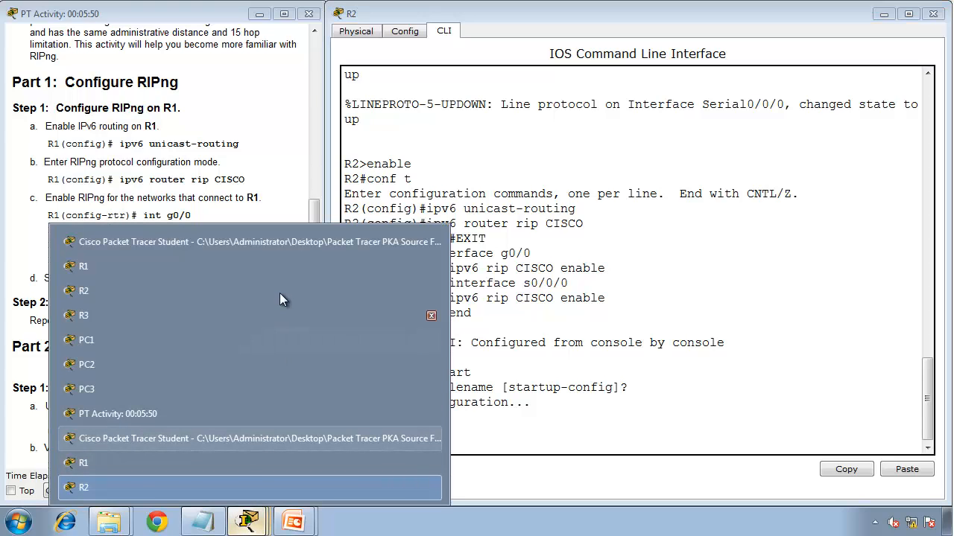
pyautogui.click(279, 232)
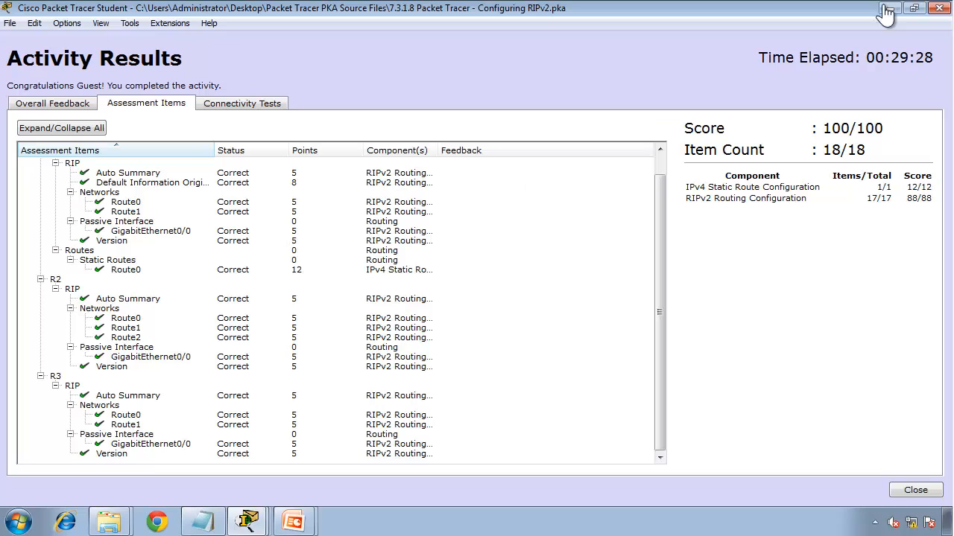
pyautogui.click(939, 8)
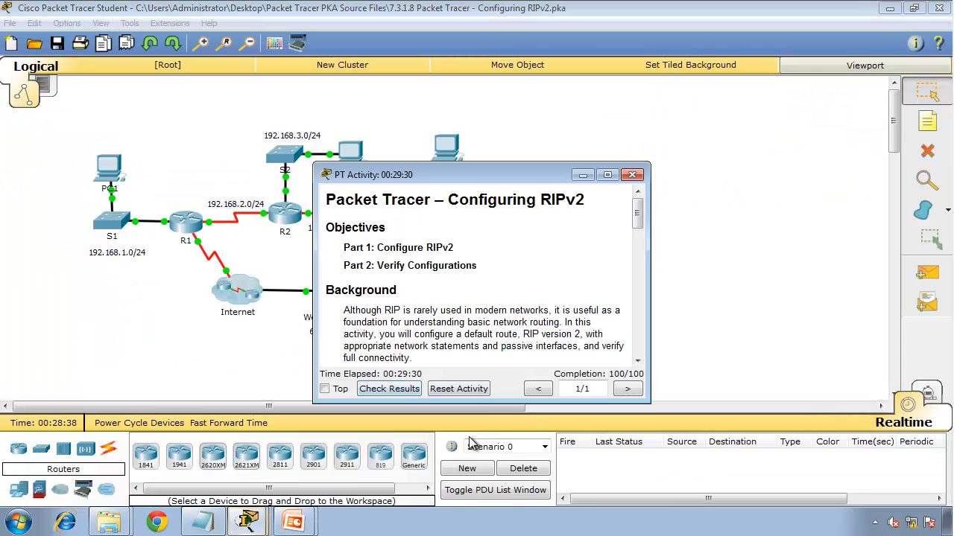
pyautogui.click(704, 107)
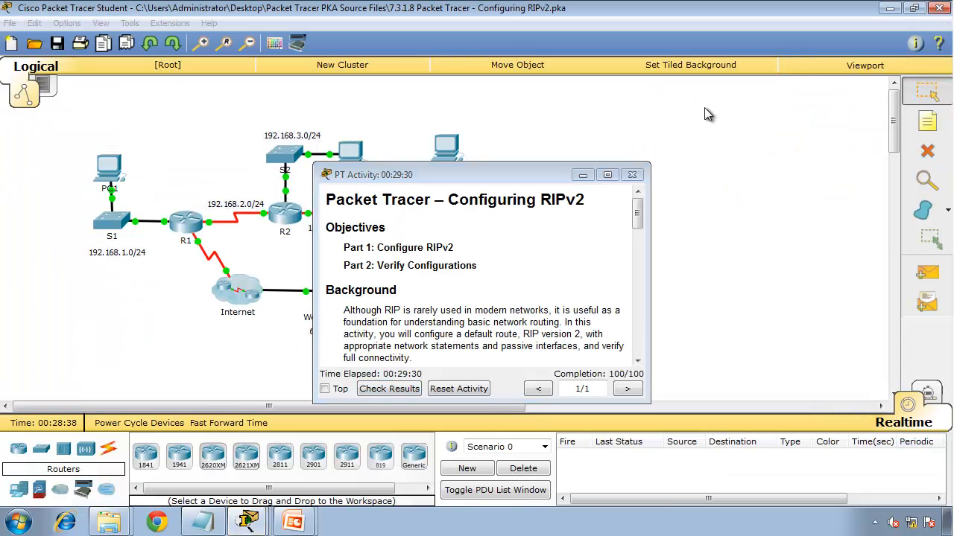
pyautogui.click(940, 10)
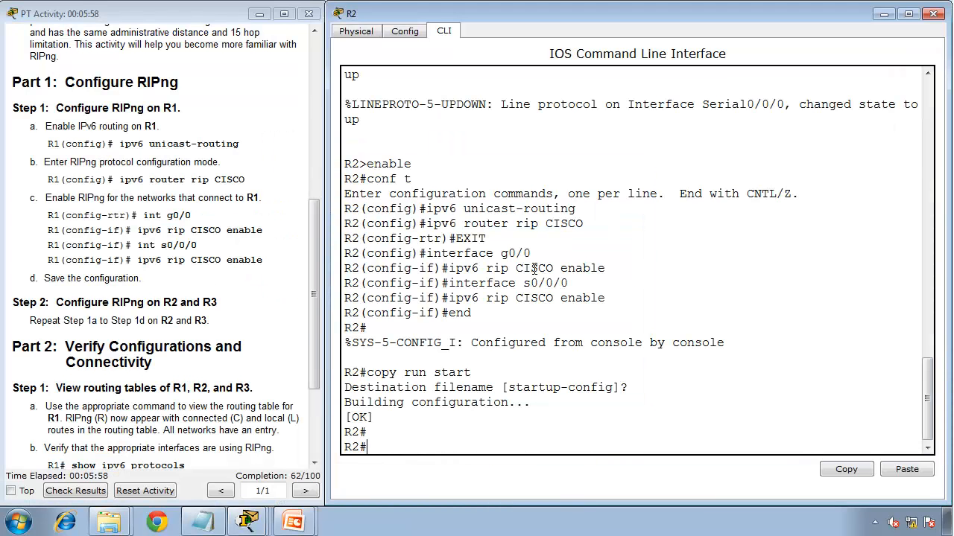
# Open R3's command line from the topology and place its window beside the activity instructions.
pyautogui.moveTo(248, 522)
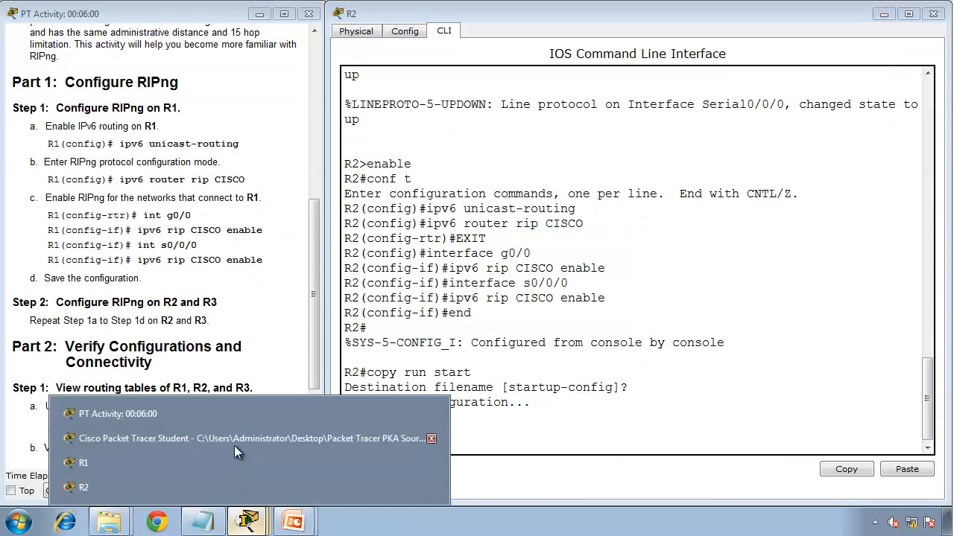
pyautogui.click(233, 443)
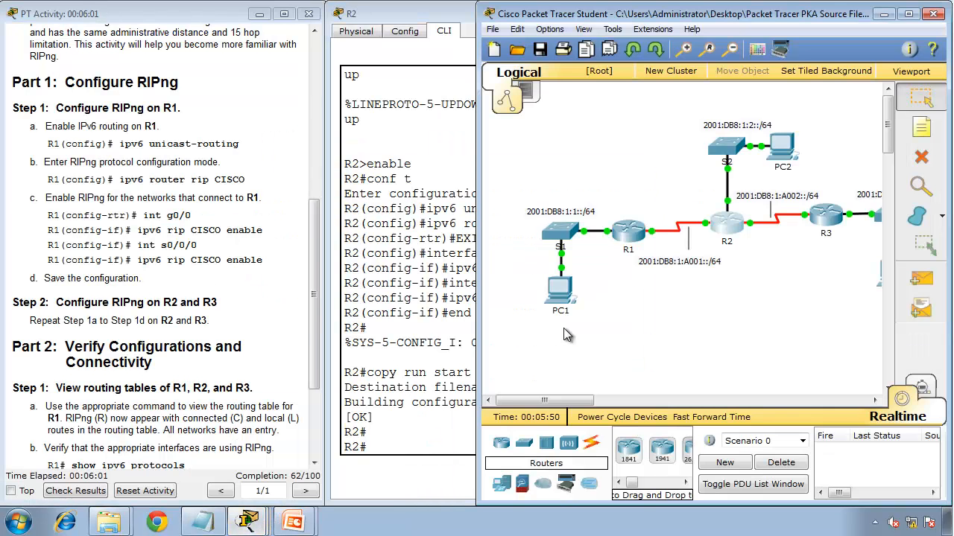
pyautogui.click(829, 218)
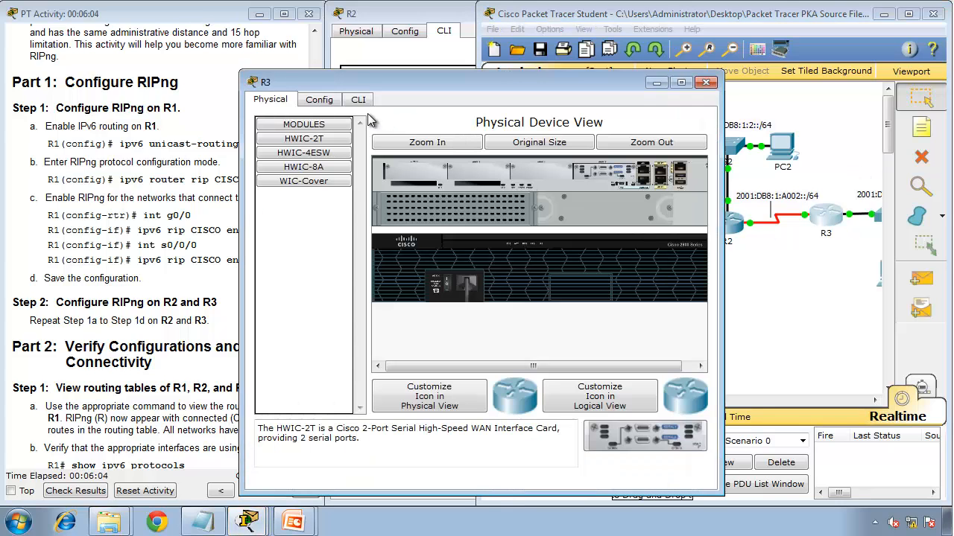
pyautogui.click(357, 99)
pyautogui.moveTo(355, 81); pyautogui.dragTo(945, 87)
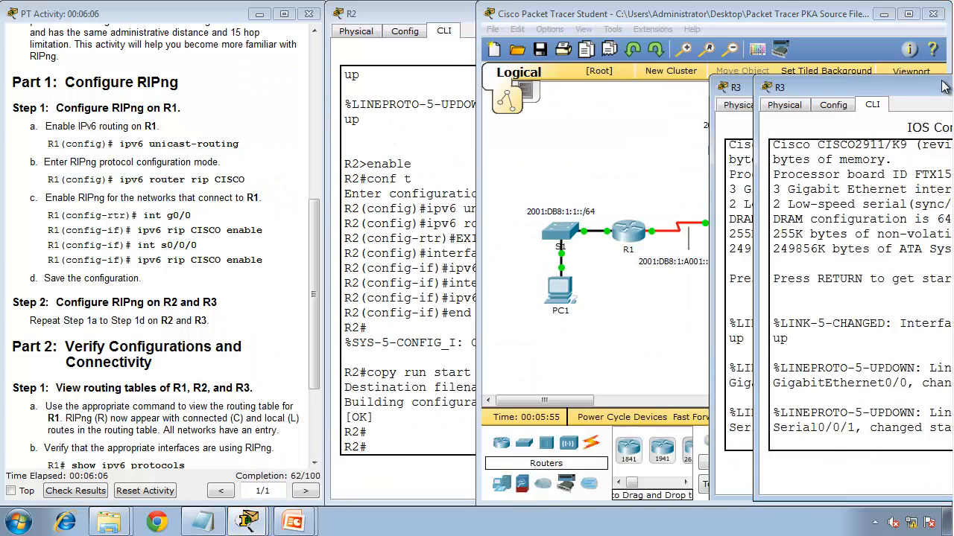
pyautogui.moveTo(486, 154); pyautogui.dragTo(322, 158)
# Start R3's console session and enter global configuration mode with enable and conf t.
pyautogui.press('Return')
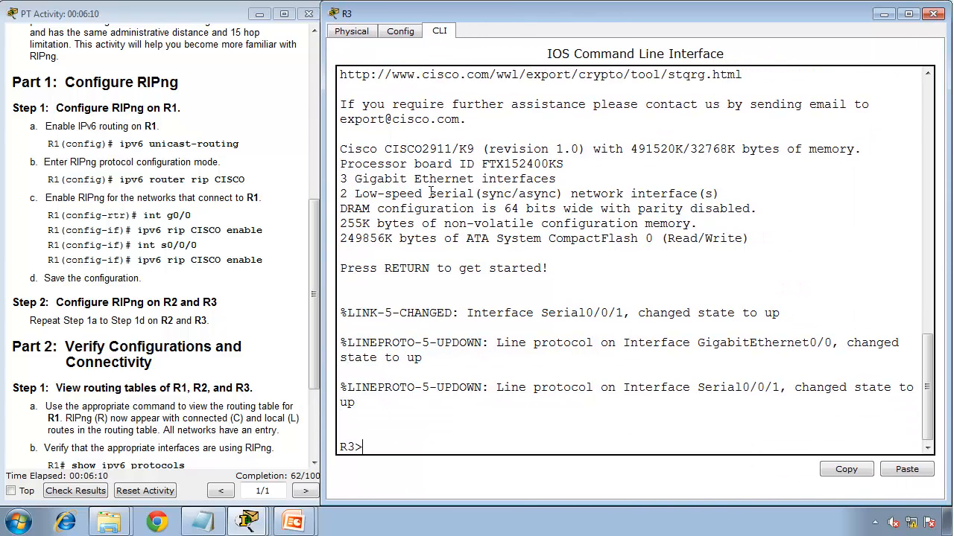
pyautogui.write('enable')
pyautogui.press('Return')
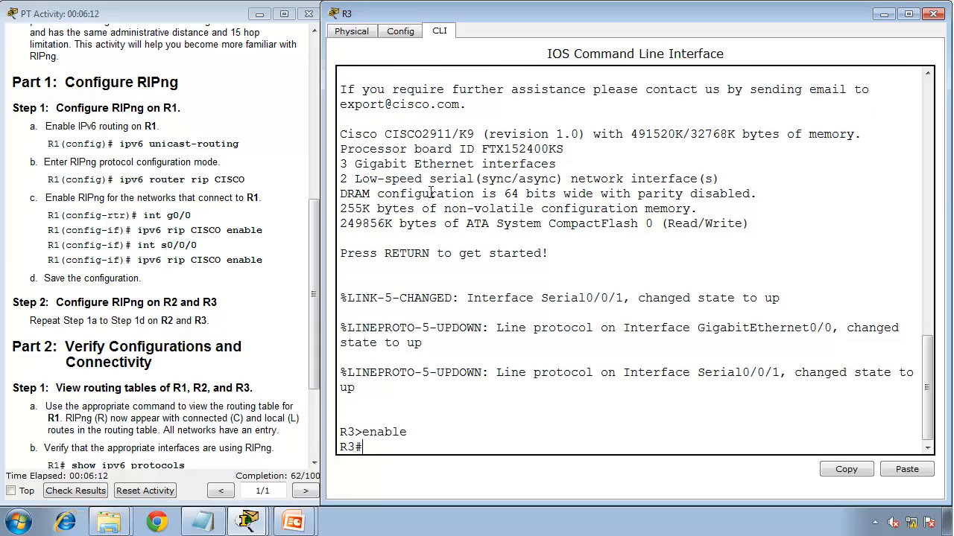
pyautogui.write('conf t')
pyautogui.press('Return')
pyautogui.write('router rip')
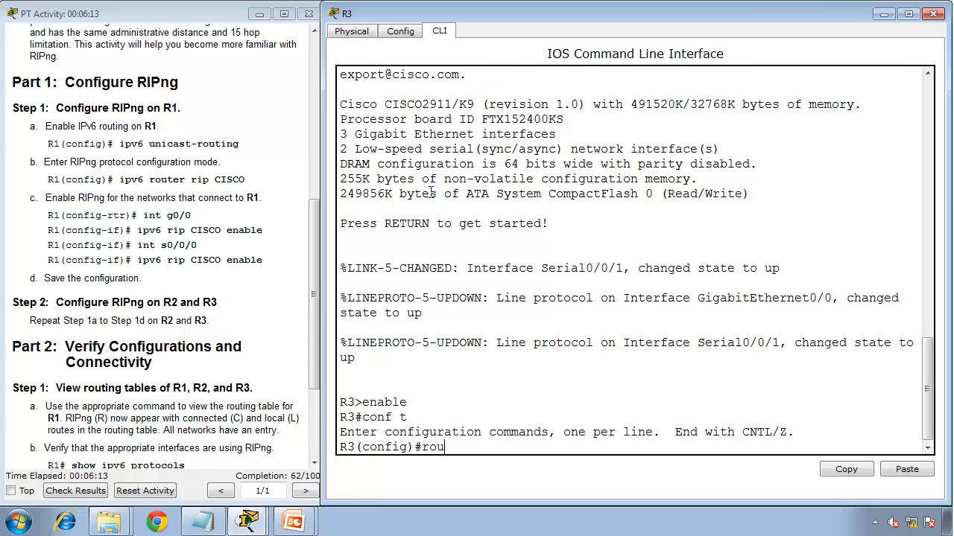
pyautogui.press('BackSpace')
pyautogui.press('BackSpace')
pyautogui.press('BackSpace')
pyautogui.press('BackSpace')
pyautogui.press('BackSpace')
pyautogui.press('BackSpace')
pyautogui.press('BackSpace')
pyautogui.press('BackSpace')
pyautogui.press('BackSpace')
# Enable IPv6 routing on R3 with ipv6 unicast-routing and create the RIPng process with ipv6 router rip CISCO, returning to global configuration mode.
pyautogui.write('ipv6 unicast-routing')
pyautogui.press('Return')
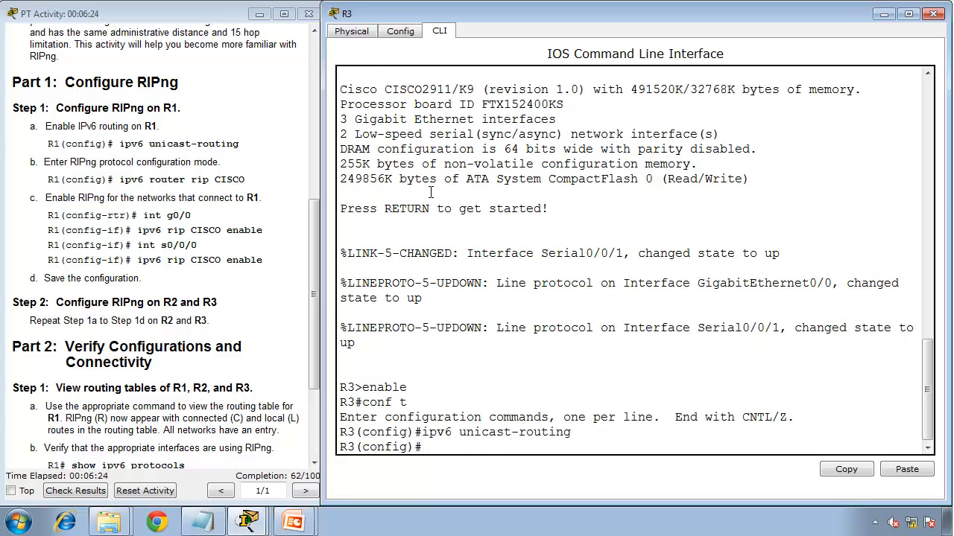
pyautogui.write('ipv6 router rip CISCO')
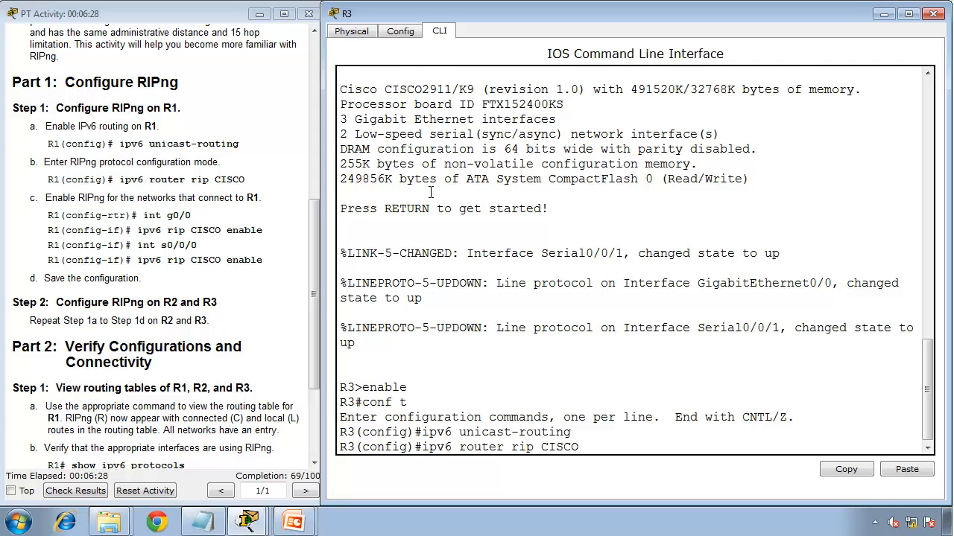
pyautogui.press('Return')
pyautogui.write('exit')
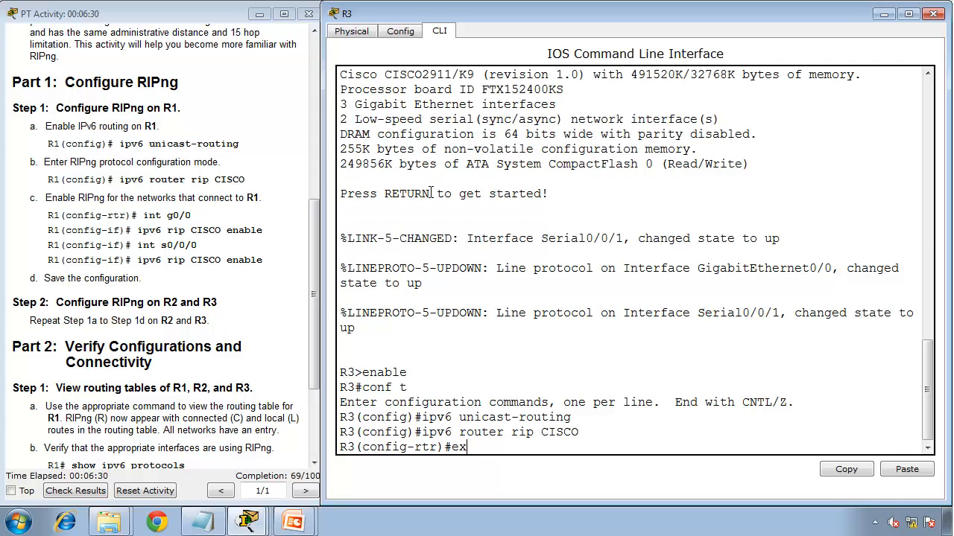
pyautogui.press('Return')
# Enable RIPng on R3's interface g0/0 with ipv6 rip CISCO enable.
pyautogui.write('int g00')
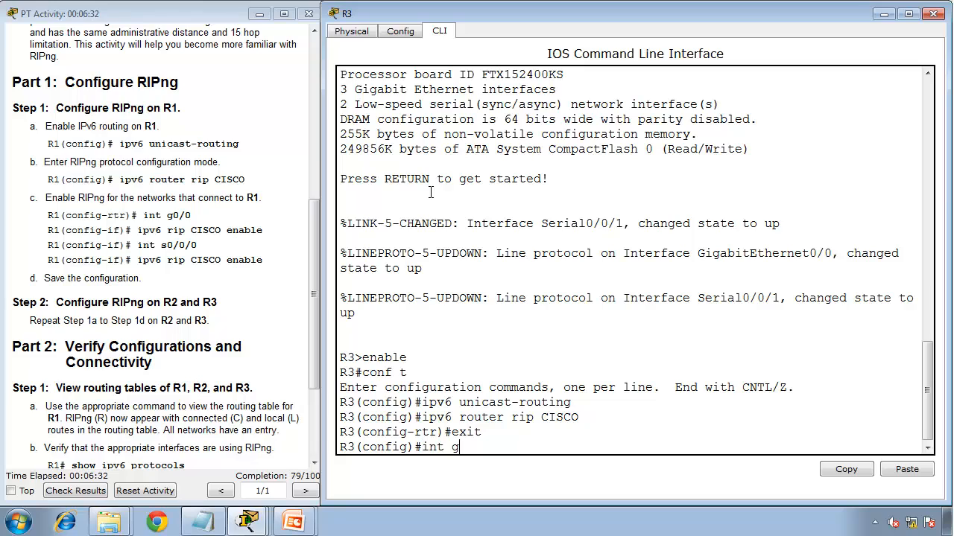
pyautogui.press('BackSpace')
pyautogui.write('0/0')
pyautogui.press('Return')
pyautogui.write('ipv')
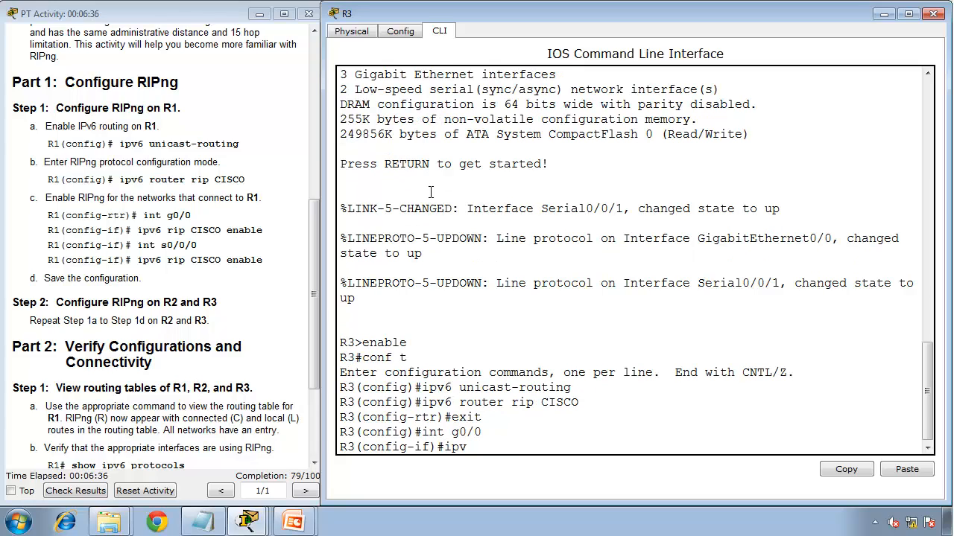
pyautogui.write('6 rip CISCO enable')
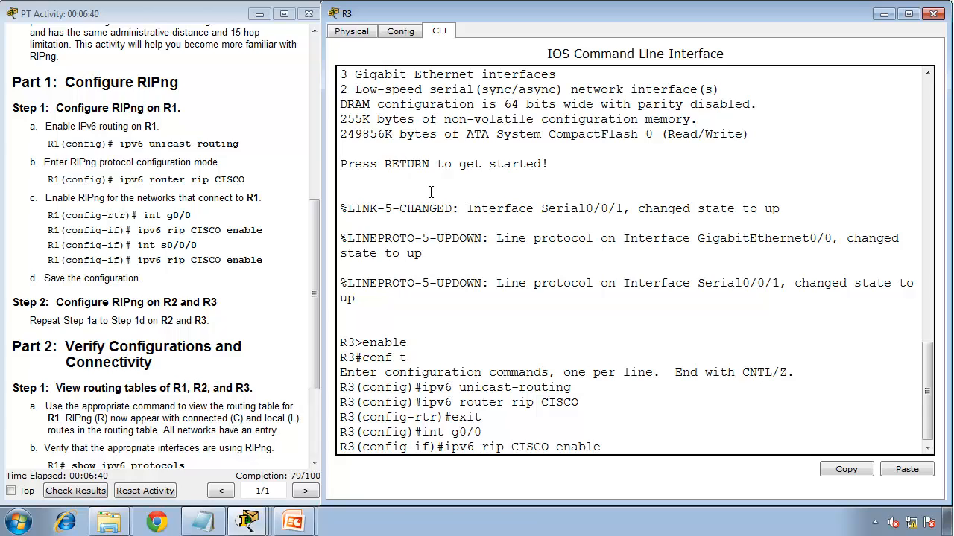
pyautogui.press('Return')
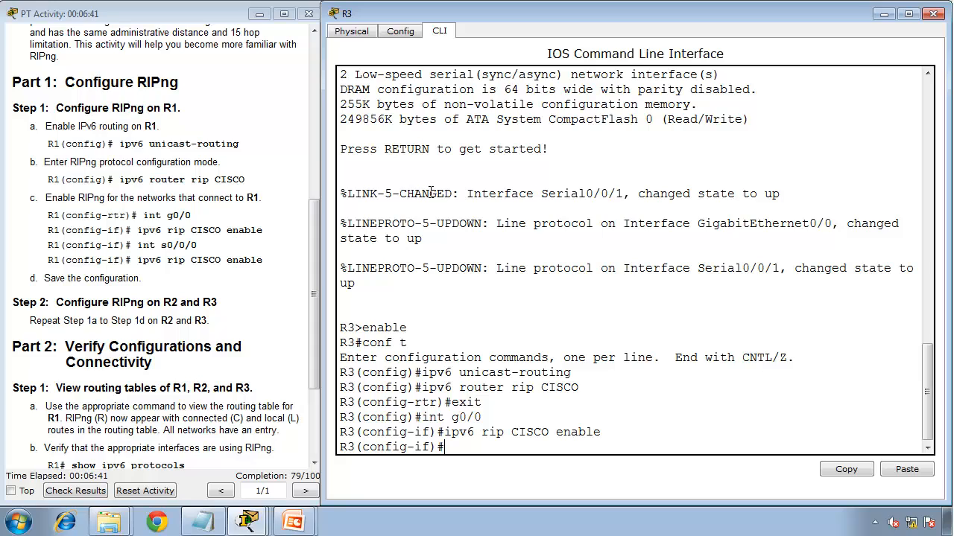
# Enable RIPng on R3's interface s0/0/0 with ipv6 rip CISCO enable.
pyautogui.press('Up')
pyautogui.press('Up')
pyautogui.press('Left')
pyautogui.write('2')
pyautogui.press('BackSpace')
pyautogui.press('BackSpace')
pyautogui.write('s')
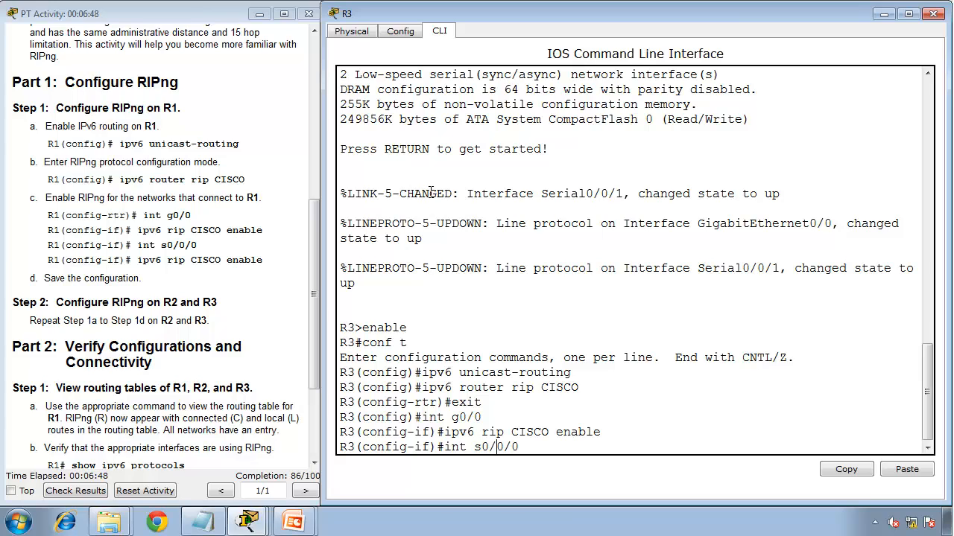
pyautogui.write('0/')
pyautogui.press('Return')
pyautogui.press('Up')
pyautogui.press('Up')
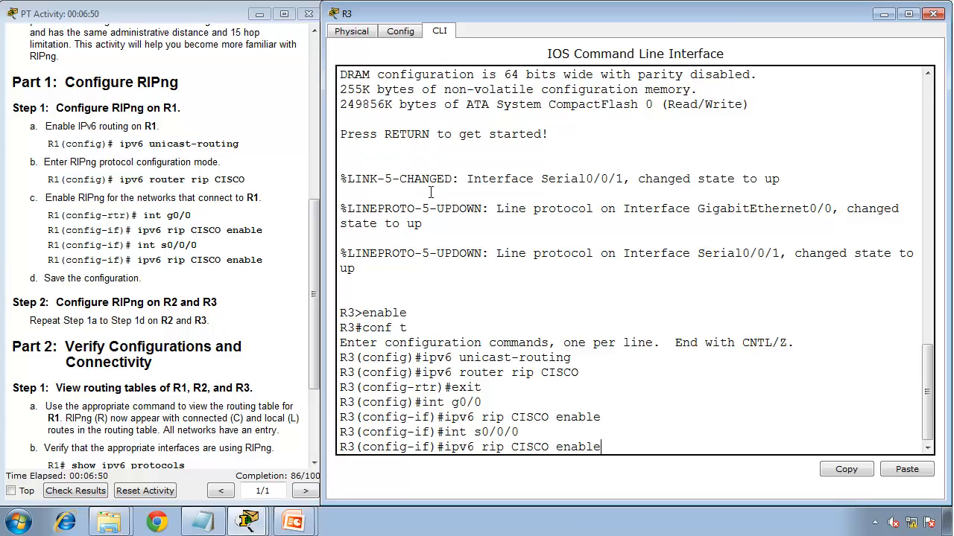
pyautogui.press('Return')
# End configuration mode on R3 and save its configuration with copy running-config startup-config, accepting the default destination filename.
pyautogui.write('end')
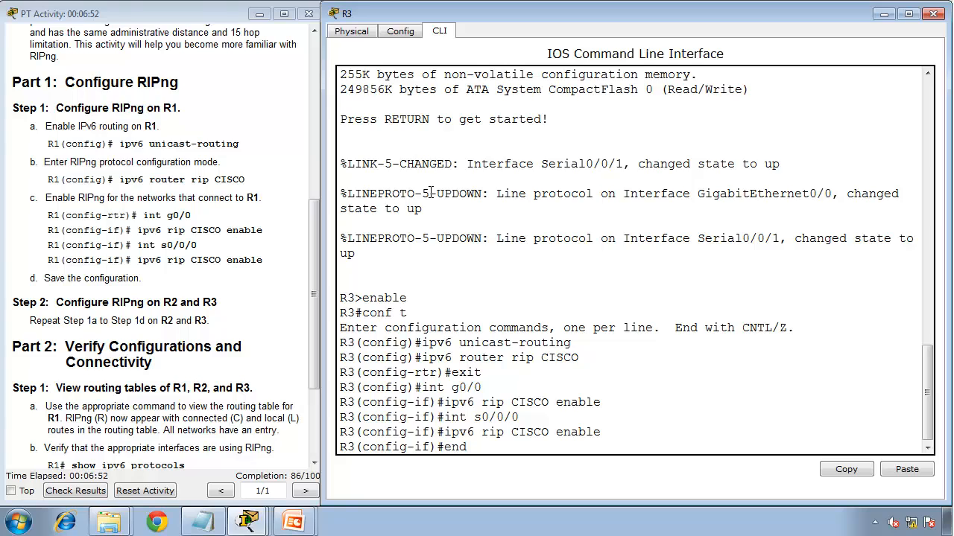
pyautogui.press('Return')
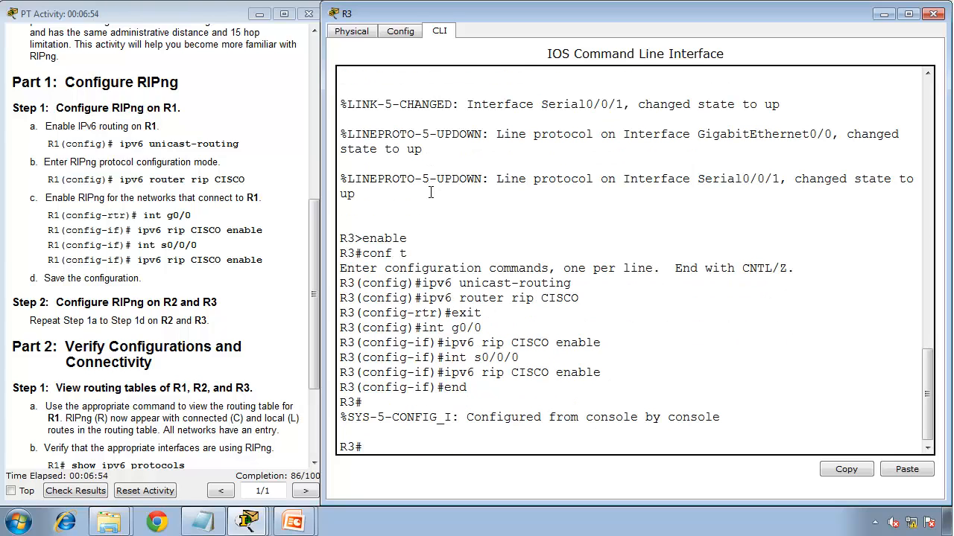
pyautogui.write('copy running-c')
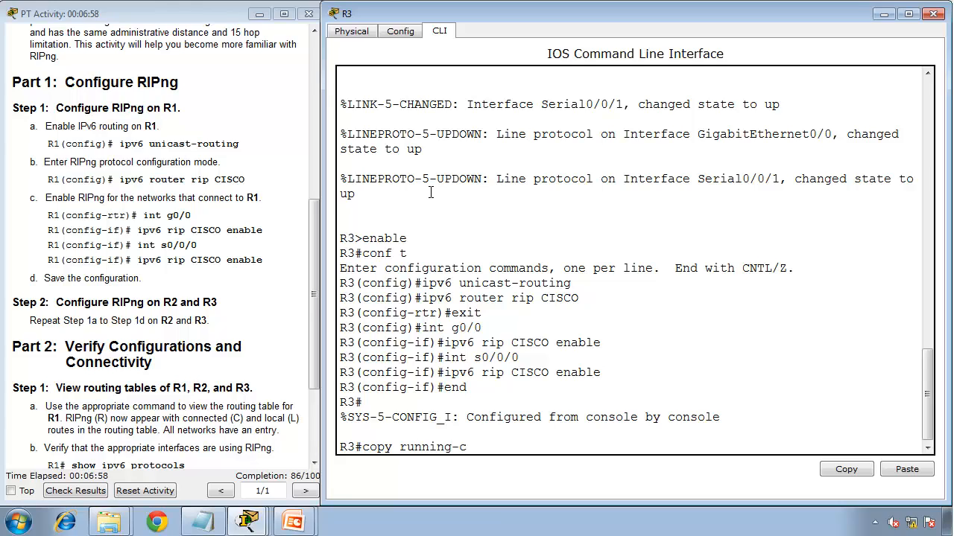
pyautogui.write('onfig startuo')
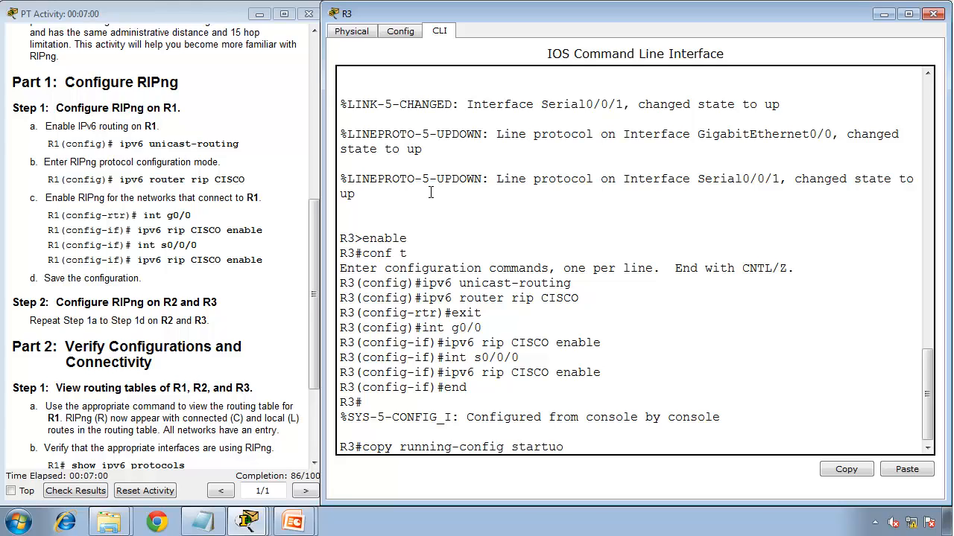
pyautogui.press('BackSpace')
pyautogui.write('p-config')
pyautogui.press('Return')
pyautogui.press('Return')
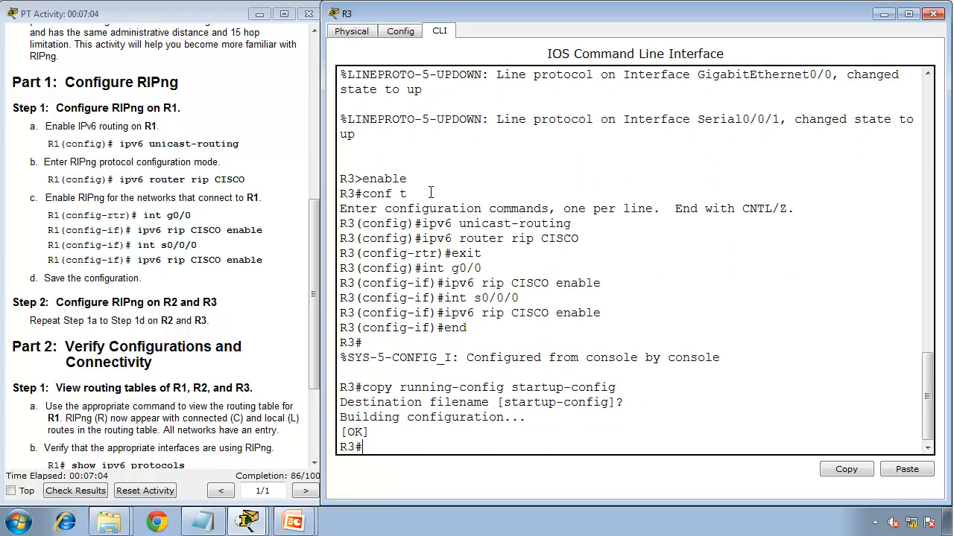
# Check the activity results and show the assessment items with their status and points in full view.
pyautogui.click(312, 430)
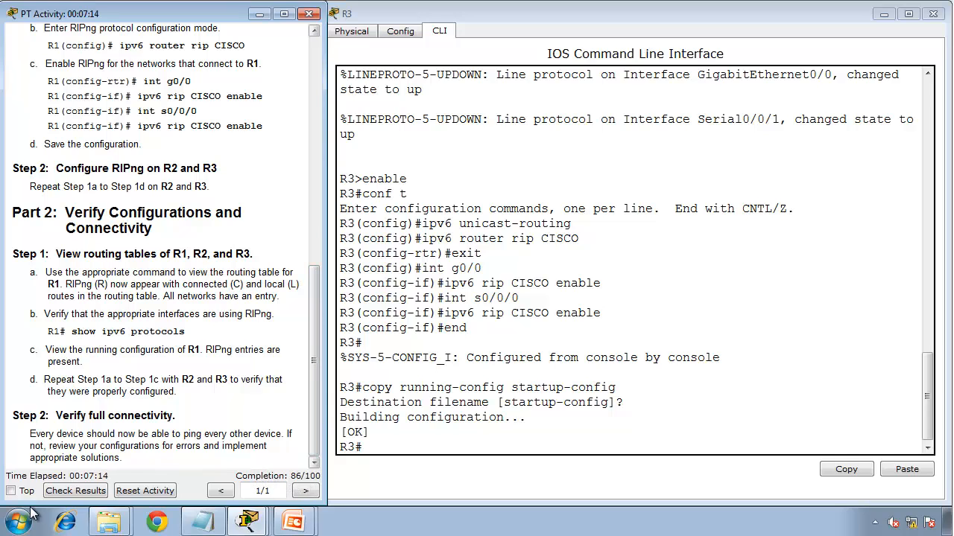
pyautogui.click(63, 490)
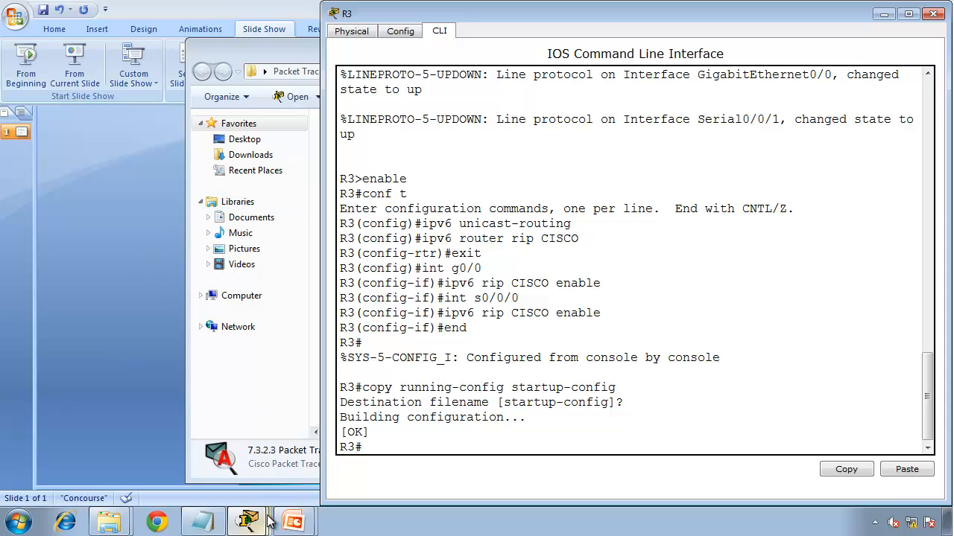
pyautogui.moveTo(247, 521)
pyautogui.click(231, 414)
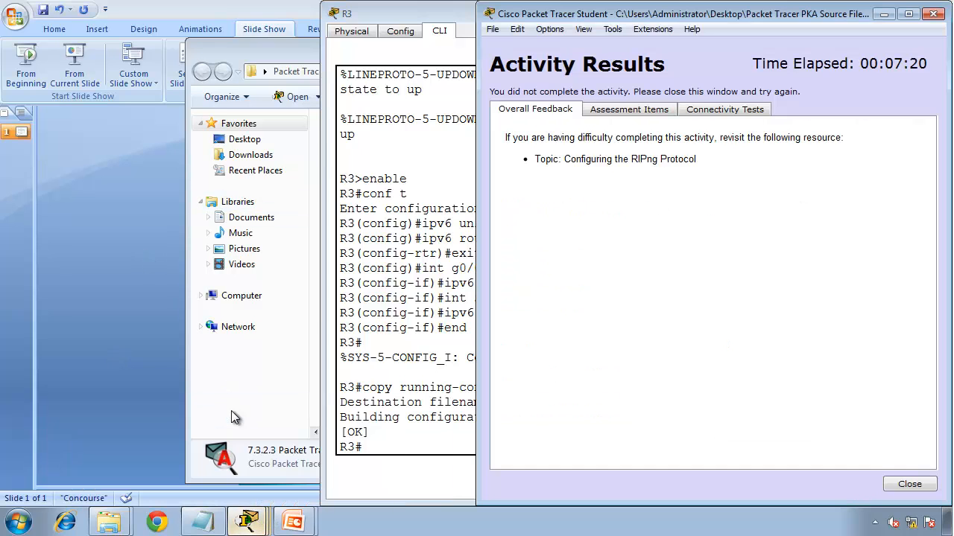
pyautogui.click(596, 109)
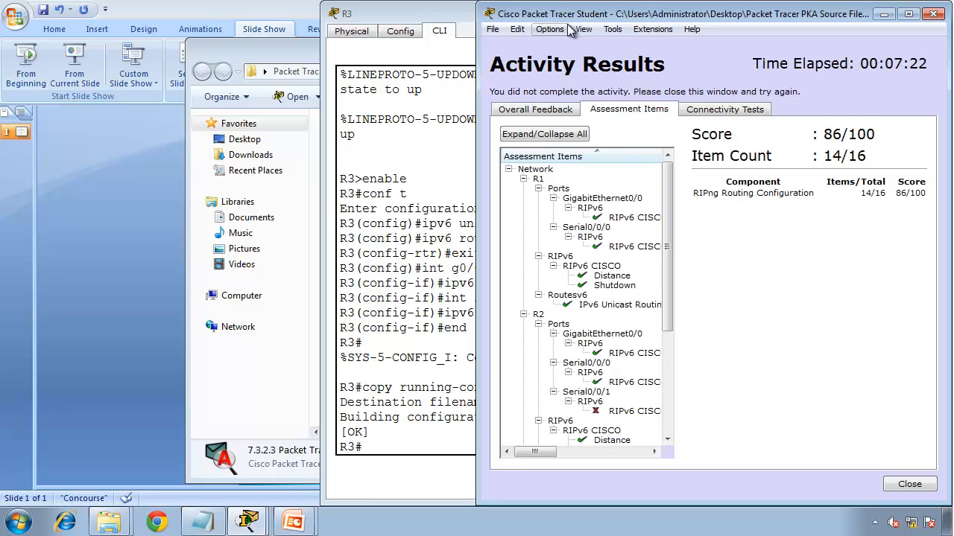
pyautogui.moveTo(565, 14); pyautogui.dragTo(257, 33)
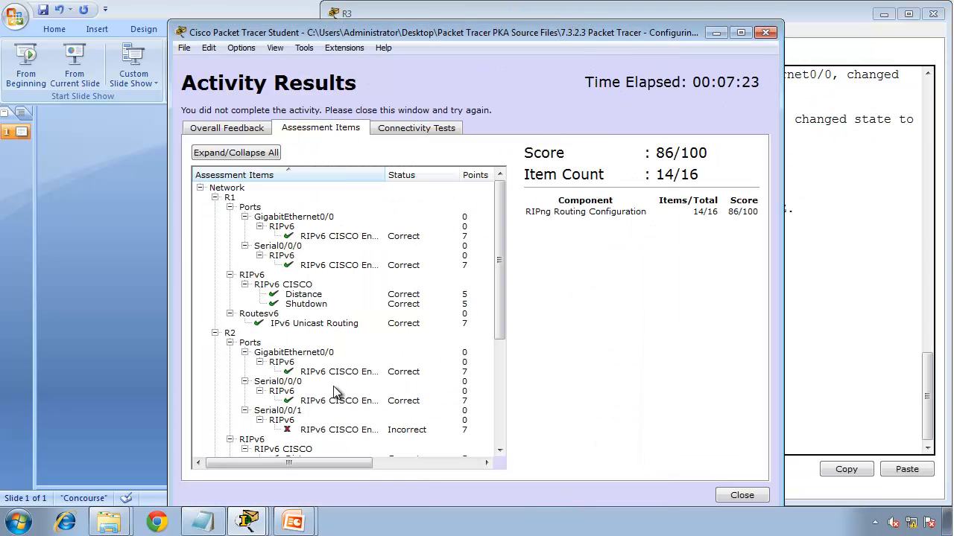
# Examine the assessment items of R2 and R3 for incorrect interface settings and close the results.
pyautogui.click(343, 433)
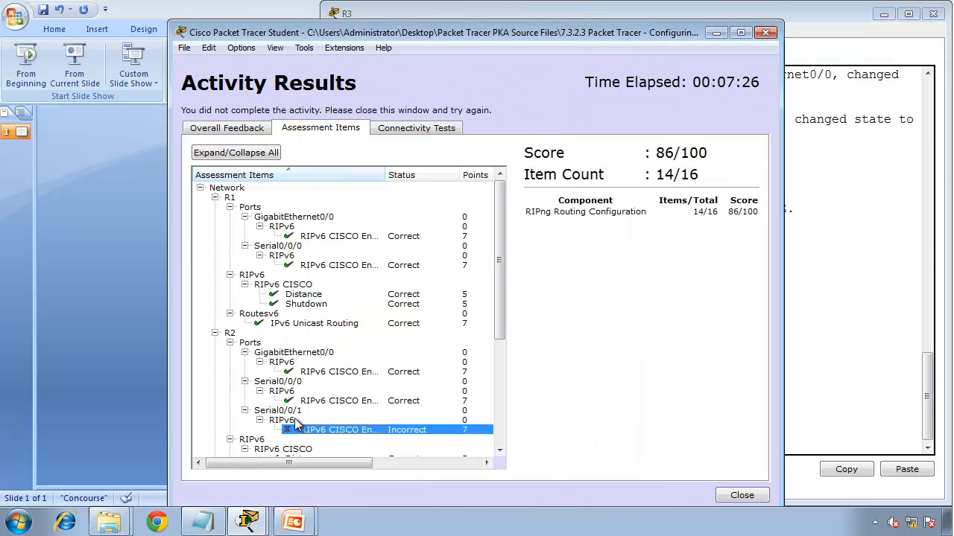
pyautogui.click(286, 413)
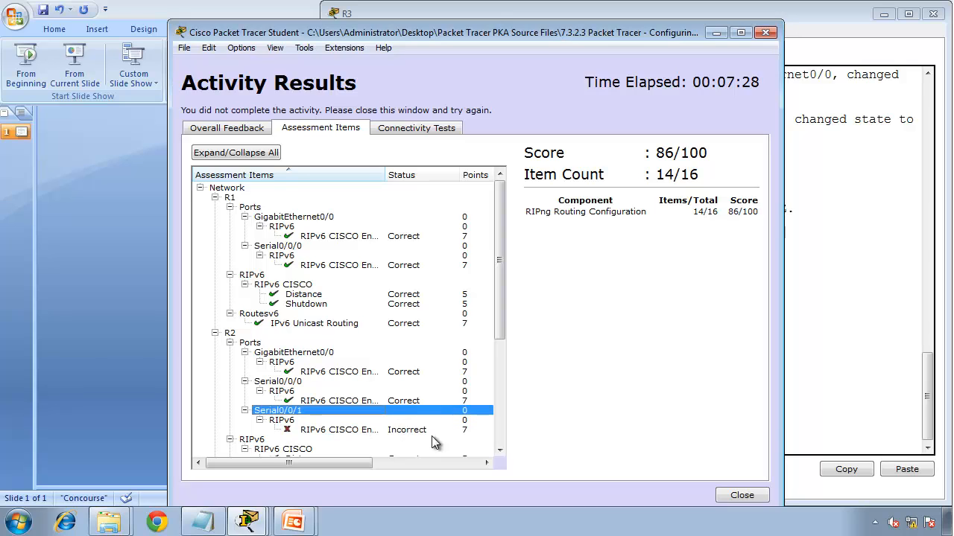
pyautogui.click(499, 452)
pyautogui.moveTo(499, 451); pyautogui.dragTo(499, 452)
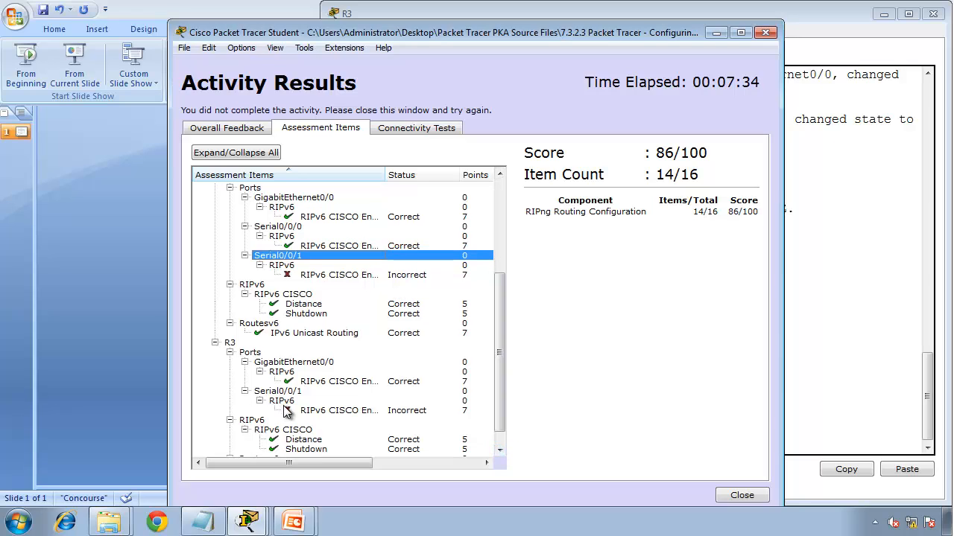
pyautogui.click(498, 451)
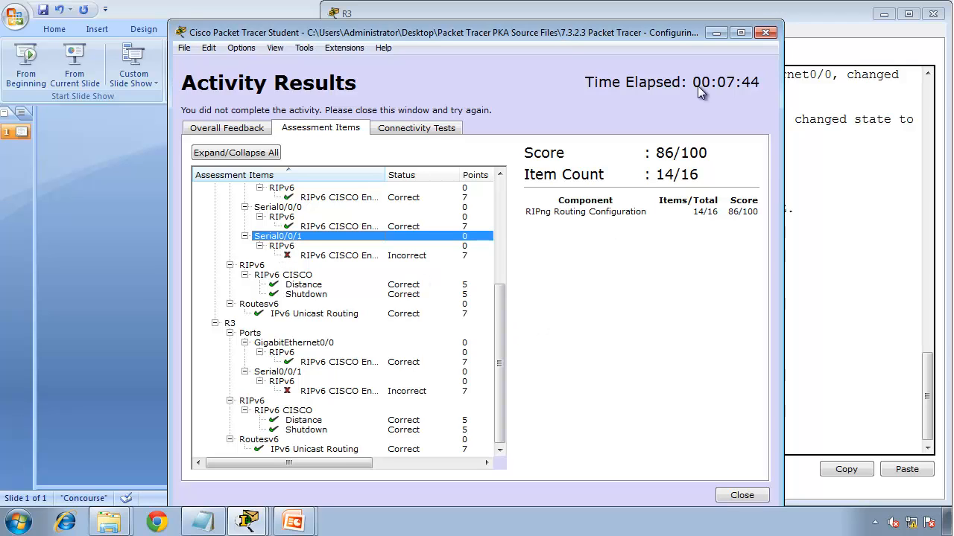
pyautogui.click(768, 33)
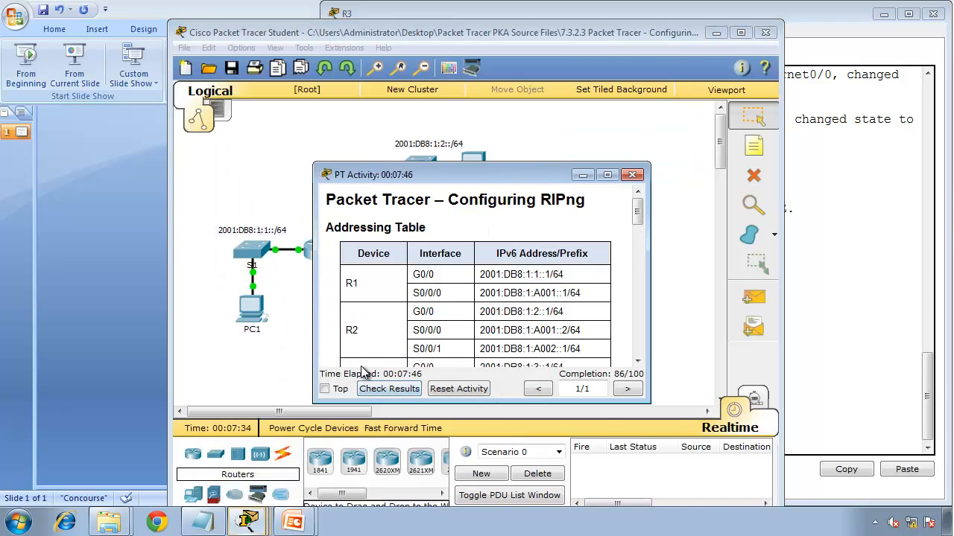
# On R2, enable RIPng process CISCO on interface s0/0/1 with ipv6 rip CISCO enable and end configuration mode.
pyautogui.click(254, 519)
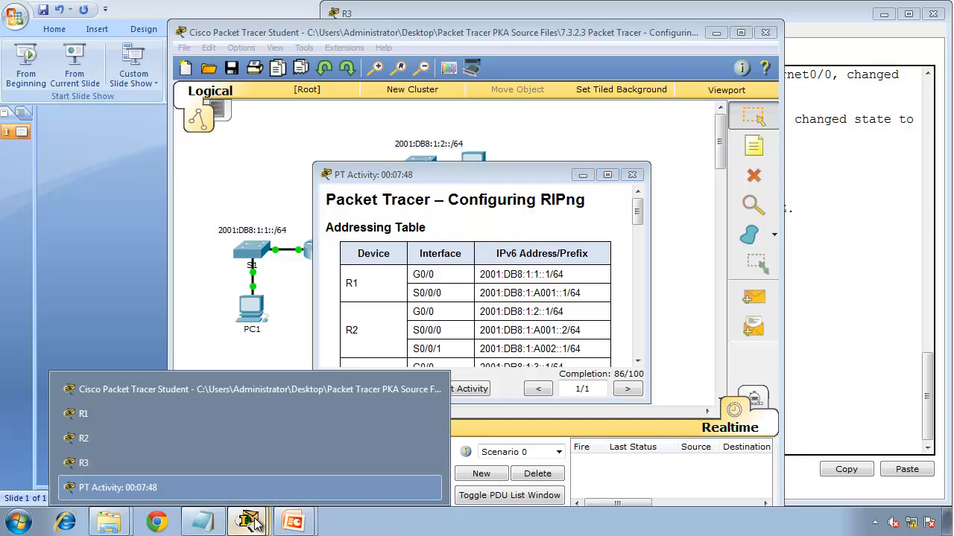
pyautogui.click(182, 439)
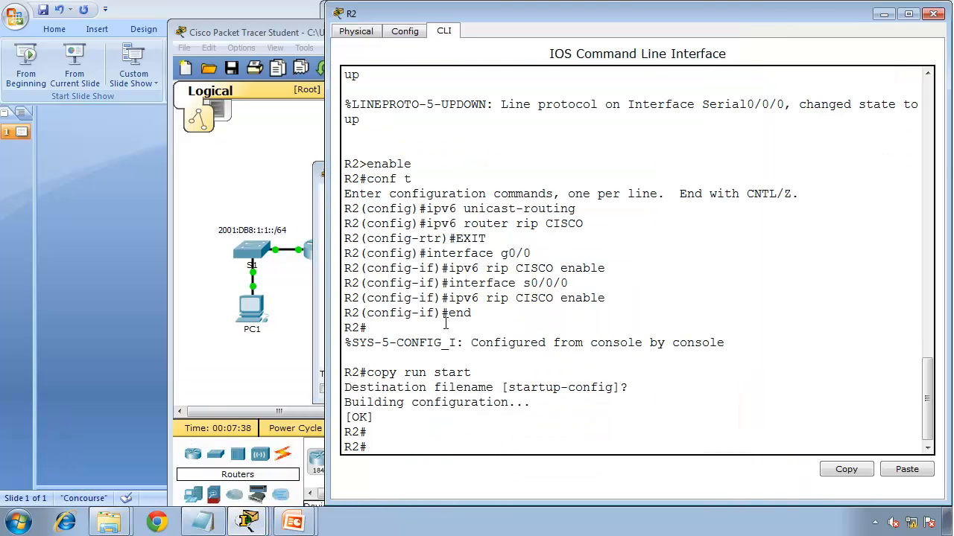
pyautogui.write('conf t')
pyautogui.press('Return')
pyautogui.write('in')
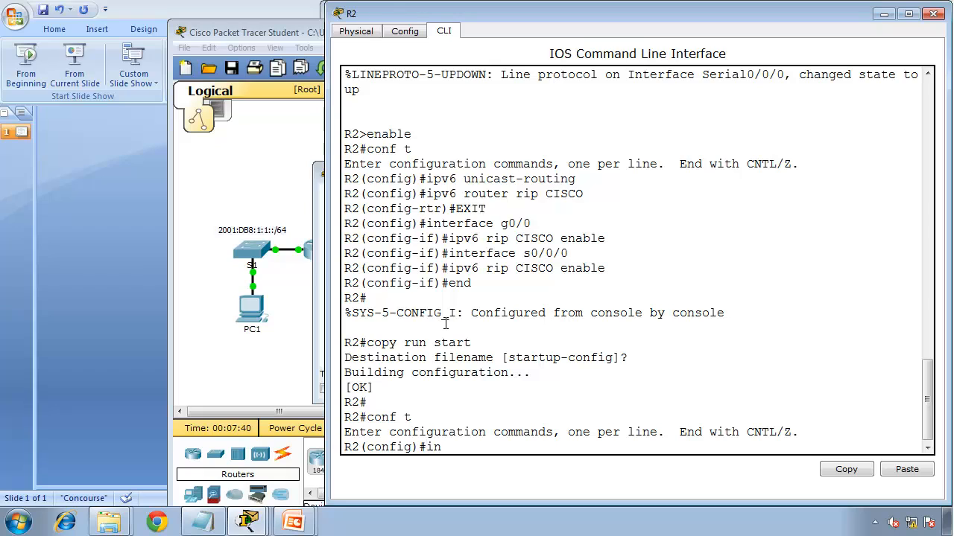
pyautogui.write('t s0/0/1')
pyautogui.press('Return')
pyautogui.write('ipv6 rip CISCO')
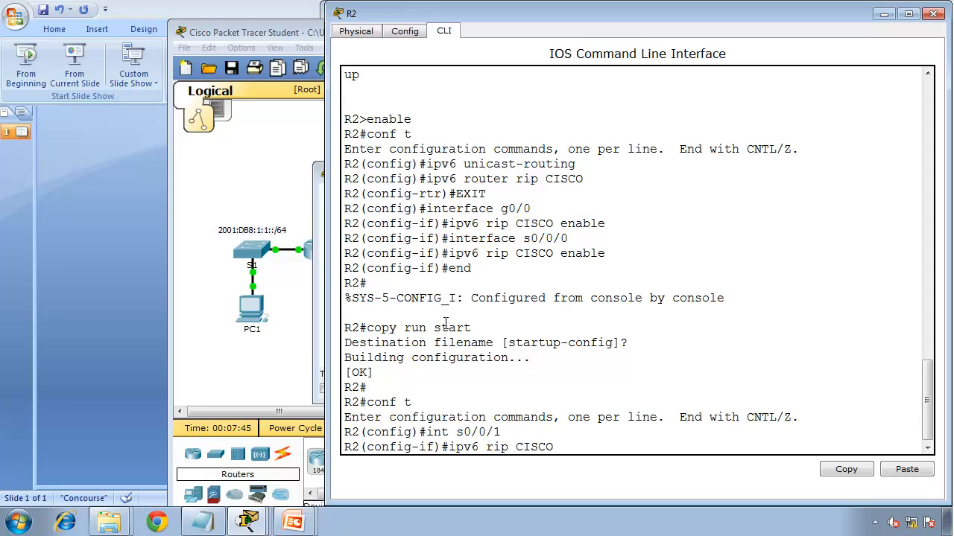
pyautogui.write(' enable')
pyautogui.press('Return')
pyautogui.write('end')
pyautogui.press('Return')
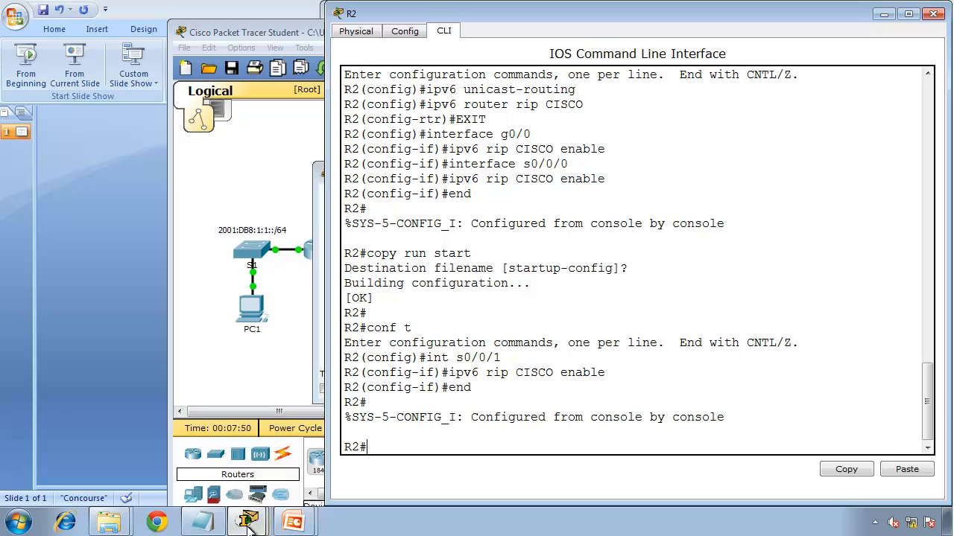
# On R3, enter configuration mode and enable RIPng on interface s0/0/1 with ipv6 rip CISCO enable.
pyautogui.moveTo(248, 523)
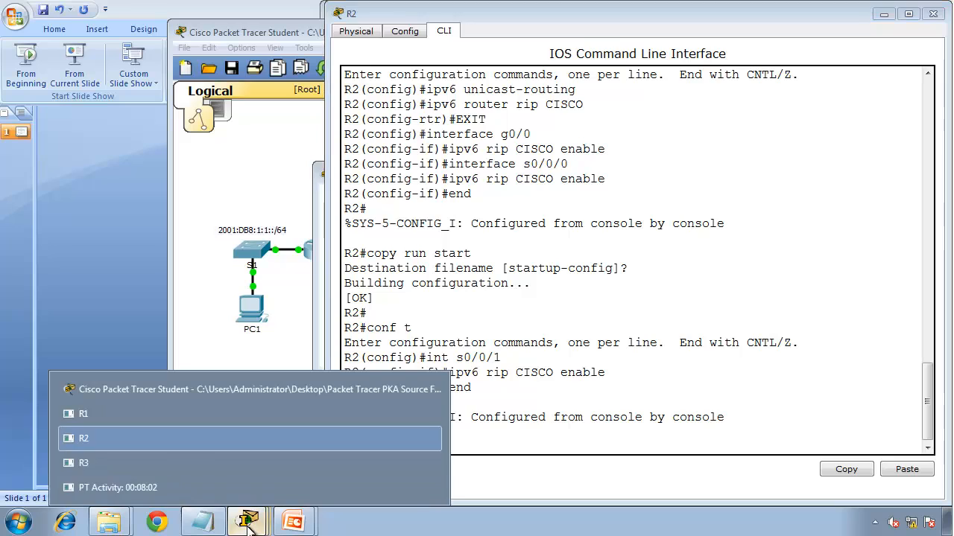
pyautogui.click(223, 462)
pyautogui.write('conf t')
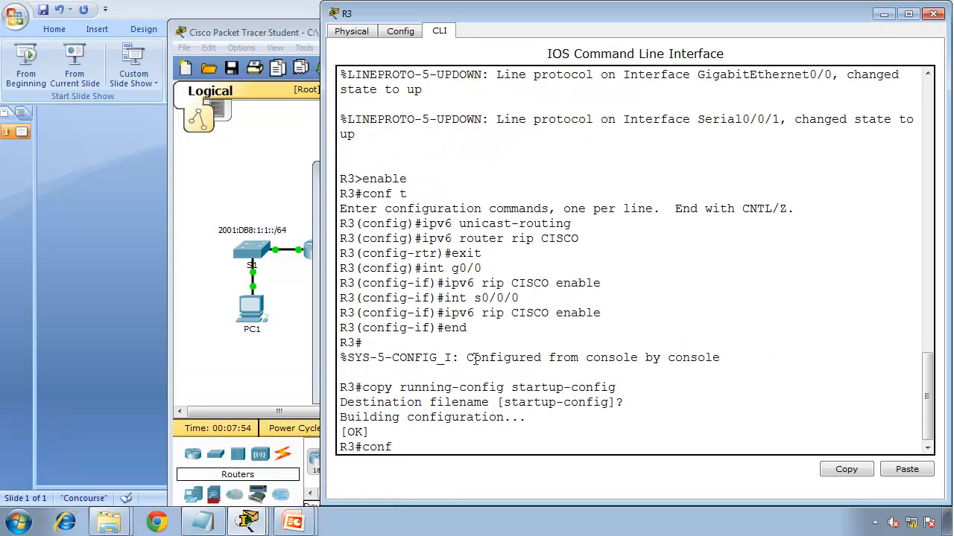
pyautogui.press('Return')
pyautogui.write('int s0/')
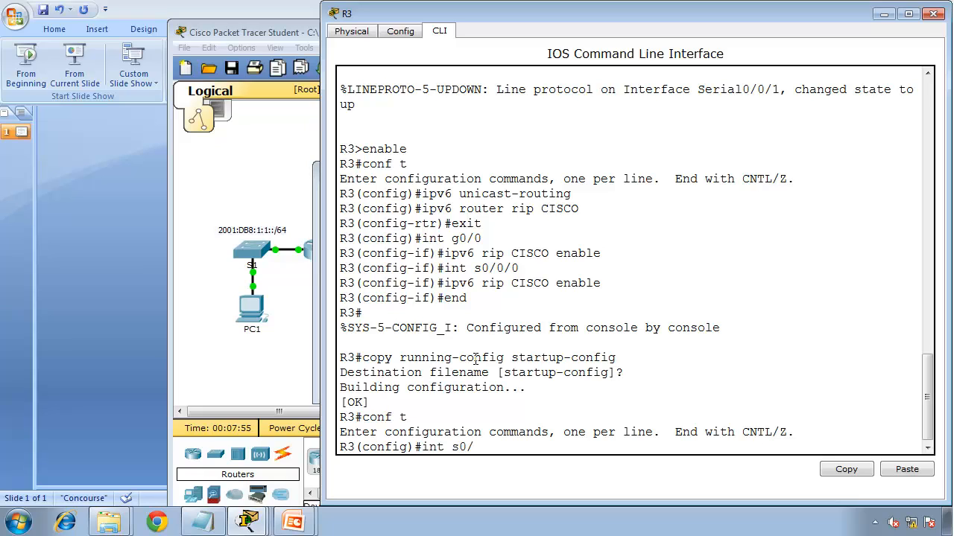
pyautogui.write('0/1')
pyautogui.press('Return')
pyautogui.write('ip')
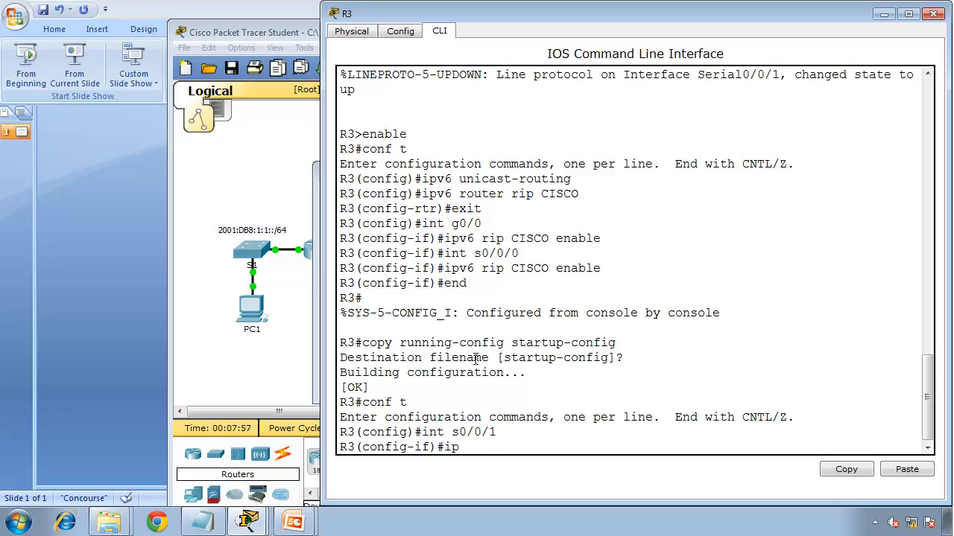
pyautogui.write('v6 rip CISCO enable')
pyautogui.press('Return')
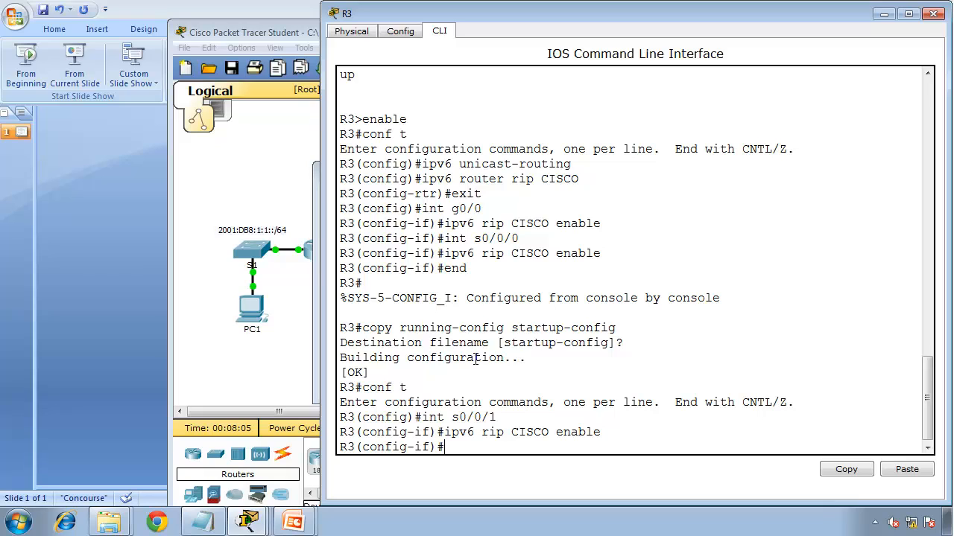
# Remove RIPng from R3's interface s0/0/0 with no ipv6 rip CISCO enable and end configuration mode.
pyautogui.press('Up')
pyautogui.press('Up')
pyautogui.press('BackSpace')
pyautogui.write('0/0/0')
pyautogui.press('Return')
pyautogui.write('ipv6 rip CISCO enable')
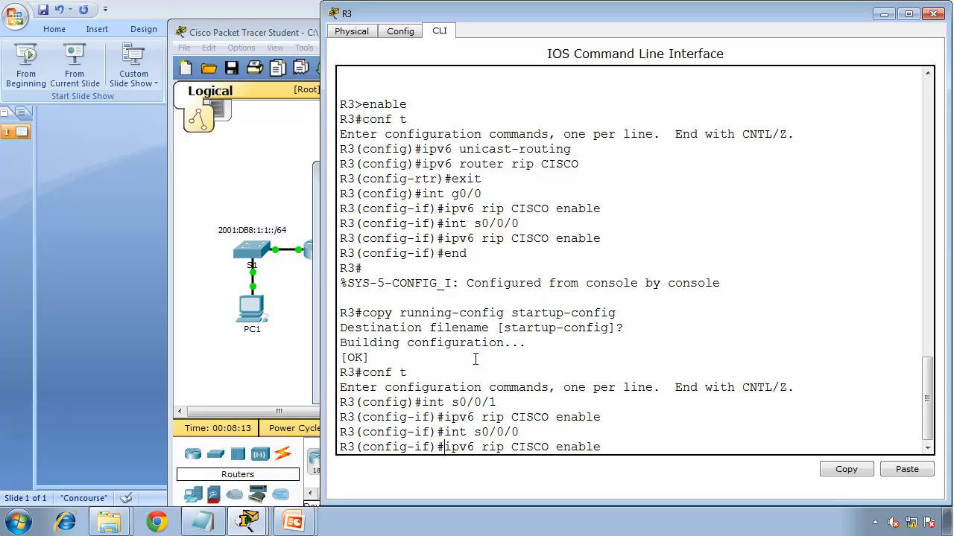
pyautogui.write('no')
pyautogui.press('Return')
pyautogui.write('end')
pyautogui.press('Return')
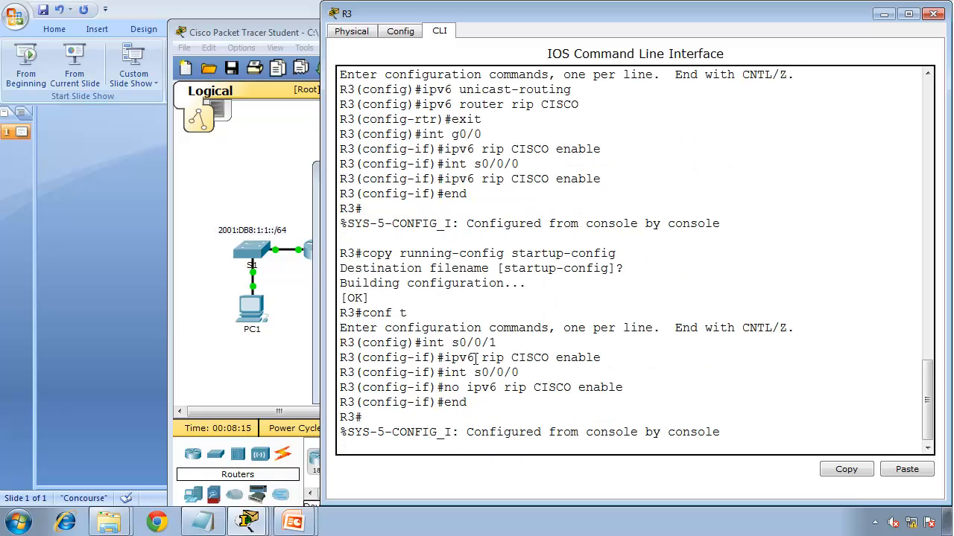
# Display R3's configuration with show running-config and check its IPv6 unicast routing entry.
pyautogui.press('Return')
pyautogui.write('show r')
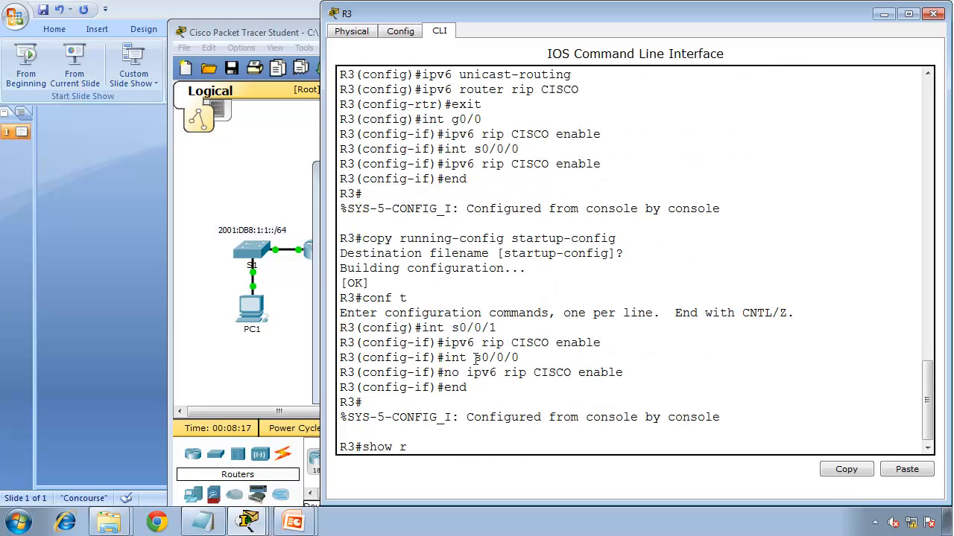
pyautogui.write('unning-config')
pyautogui.press('Return')
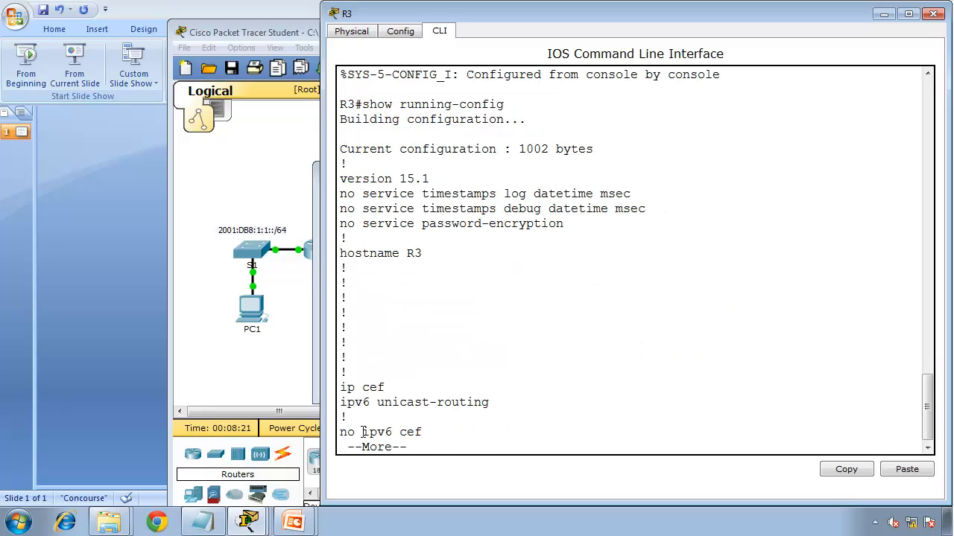
pyautogui.press('Return')
pyautogui.press('Return')
pyautogui.press('Return')
pyautogui.press('Return')
pyautogui.press('Return')
pyautogui.press('Return')
pyautogui.press('Return')
pyautogui.press('Return')
pyautogui.press('Return')
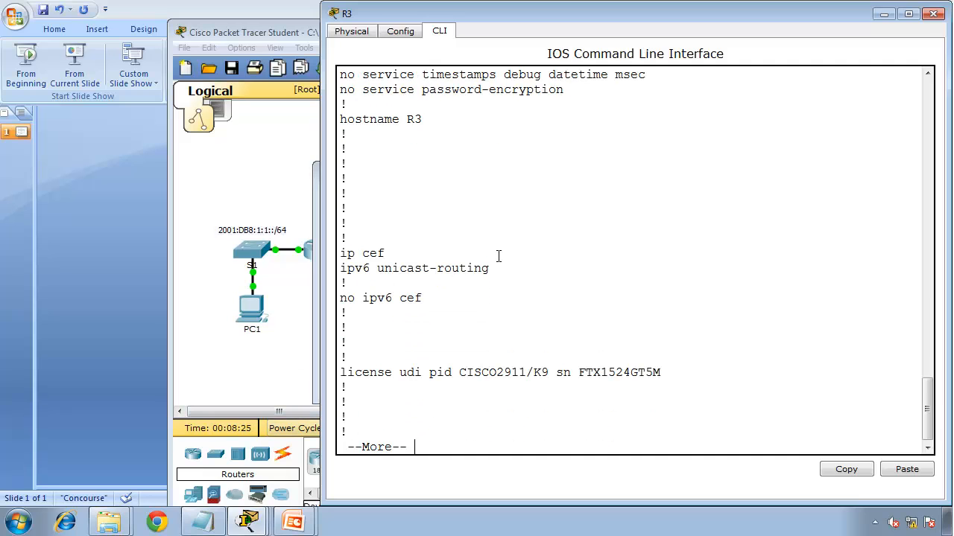
pyautogui.moveTo(402, 253); pyautogui.dragTo(341, 283)
# Read further through R3's running configuration and check the RIPng setting of interface GigabitEthernet0/0.
pyautogui.press('Return')
pyautogui.press('Return')
pyautogui.press('Return')
pyautogui.press('Return')
pyautogui.press('Return')
pyautogui.press('Return')
pyautogui.press('Return')
pyautogui.press('Return')
pyautogui.press('Return')
pyautogui.press('Return')
pyautogui.press('Return')
pyautogui.press('Return')
pyautogui.press('Return')
pyautogui.press('Return')
pyautogui.press('Return')
pyautogui.press('Return')
pyautogui.press('Return')
pyautogui.press('Return')
pyautogui.press('Return')
pyautogui.press('Return')
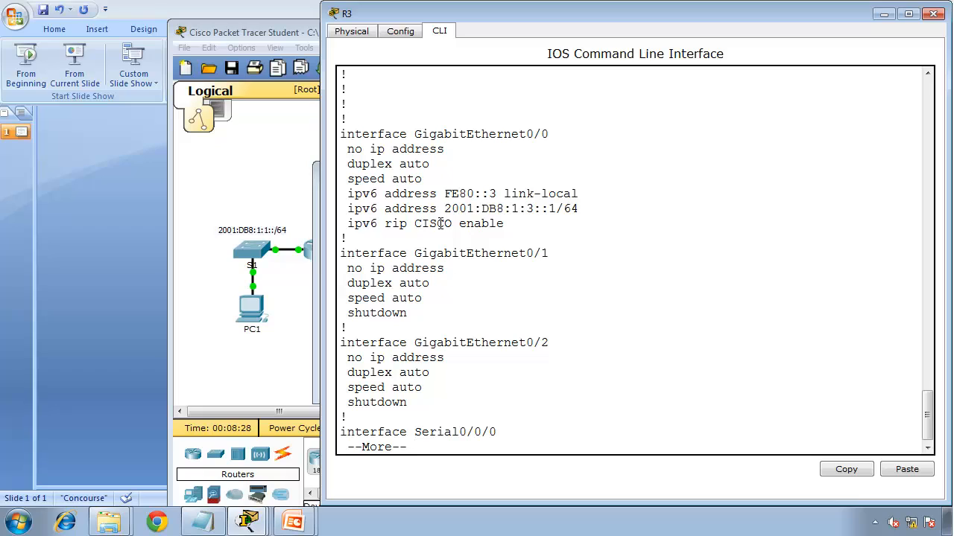
pyautogui.moveTo(513, 223); pyautogui.dragTo(322, 126)
pyautogui.click(648, 415)
# Examine interfaces Serial0/0/0 and Serial0/0/1 in R3's running configuration for their RIPng settings.
pyautogui.press('Return')
pyautogui.press('Return')
pyautogui.press('Return')
pyautogui.press('Return')
pyautogui.press('Return')
pyautogui.press('Return')
pyautogui.press('Return')
pyautogui.press('Return')
pyautogui.press('Return')
pyautogui.press('Return')
pyautogui.press('Return')
pyautogui.press('Return')
pyautogui.press('Return')
pyautogui.press('Return')
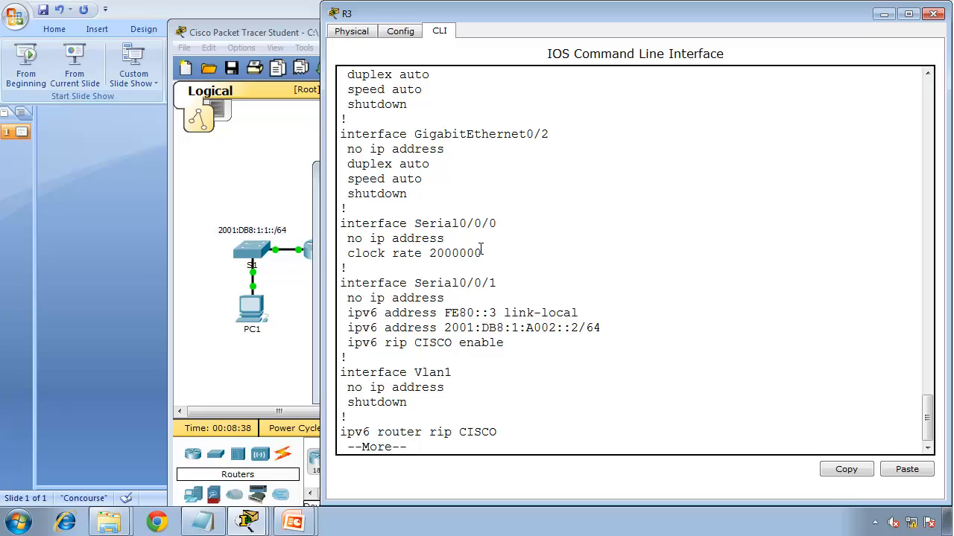
pyautogui.moveTo(482, 253); pyautogui.dragTo(328, 222)
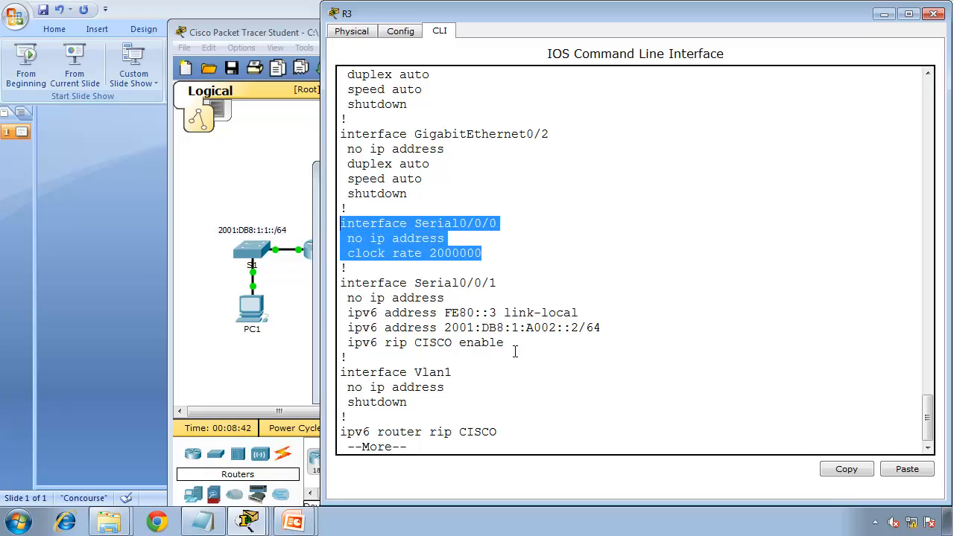
pyautogui.moveTo(514, 352); pyautogui.dragTo(333, 349)
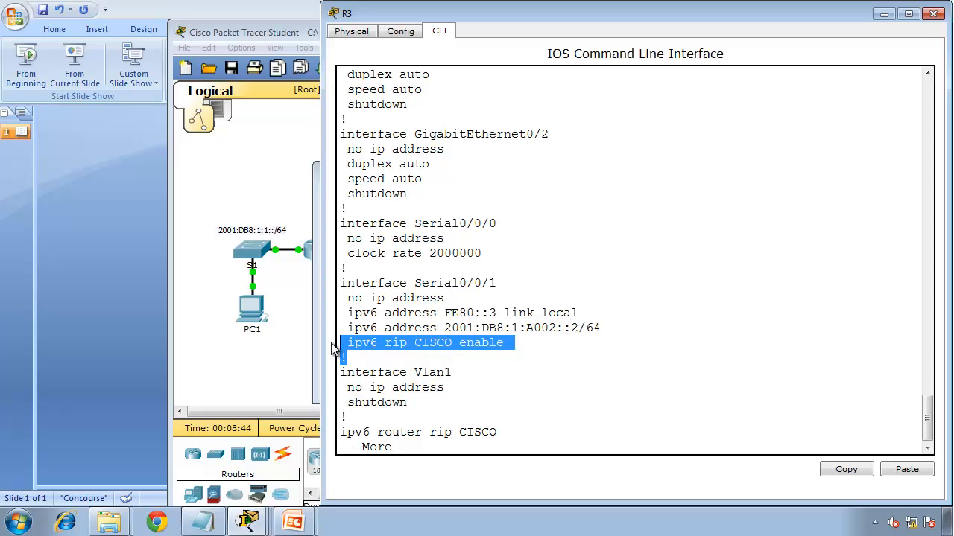
# Arrange the topology window and the PT Activity instructions side by side, narrowing the instructions to about a third of the screen.
pyautogui.click(191, 354)
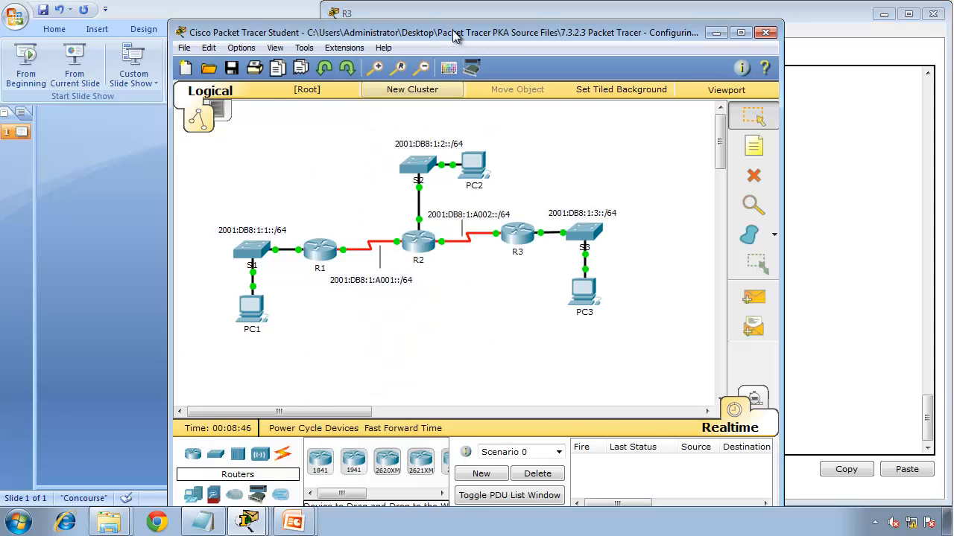
pyautogui.moveTo(456, 37); pyautogui.dragTo(952, 99)
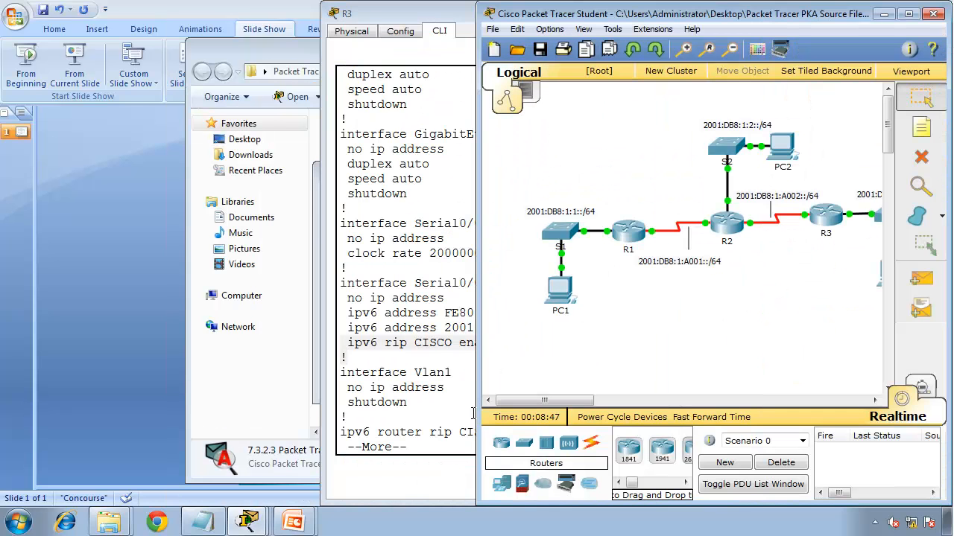
pyautogui.click(246, 522)
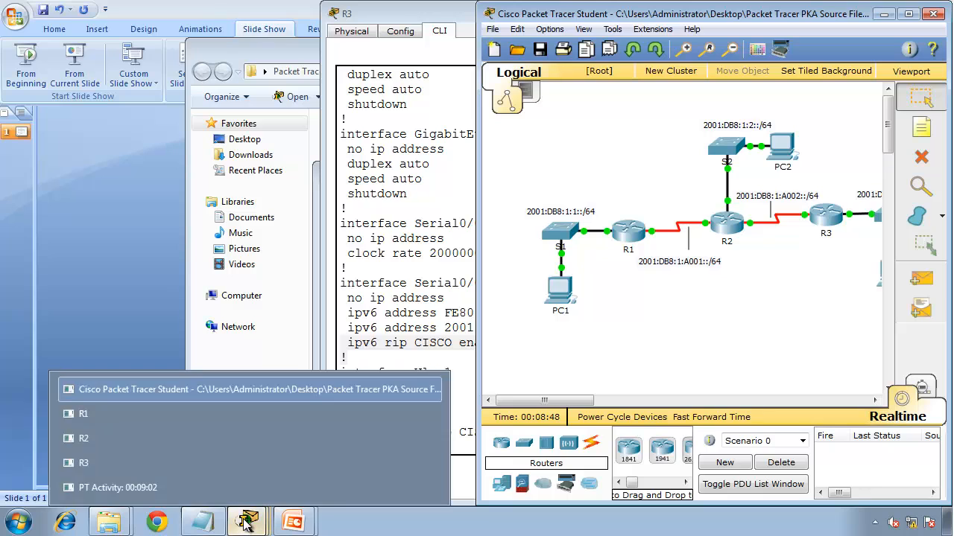
pyautogui.click(198, 494)
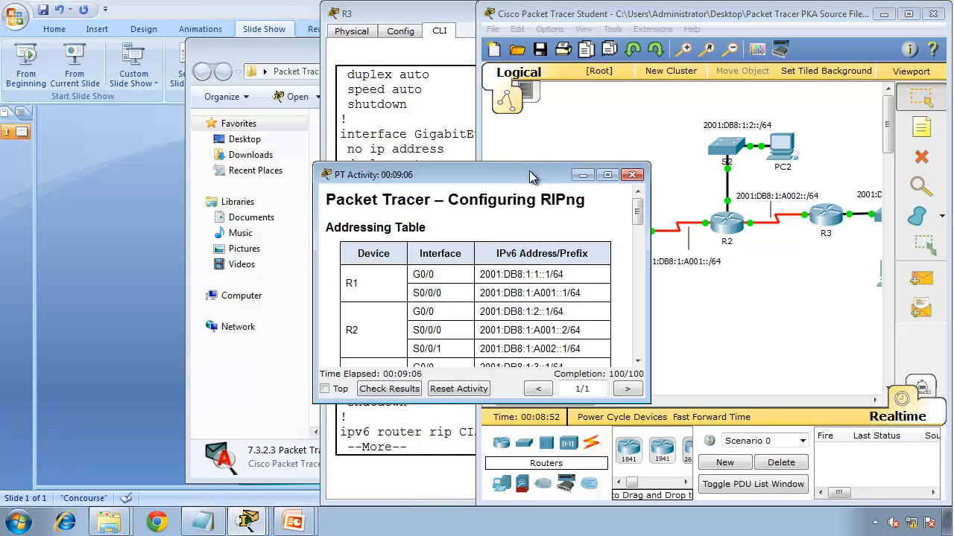
pyautogui.moveTo(532, 177); pyautogui.dragTo(2, 123)
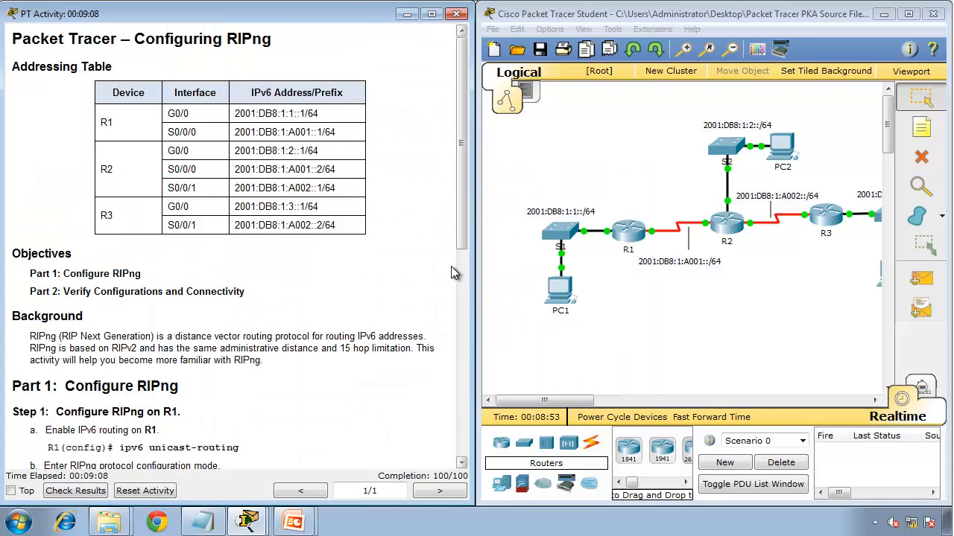
pyautogui.moveTo(469, 277); pyautogui.dragTo(318, 279)
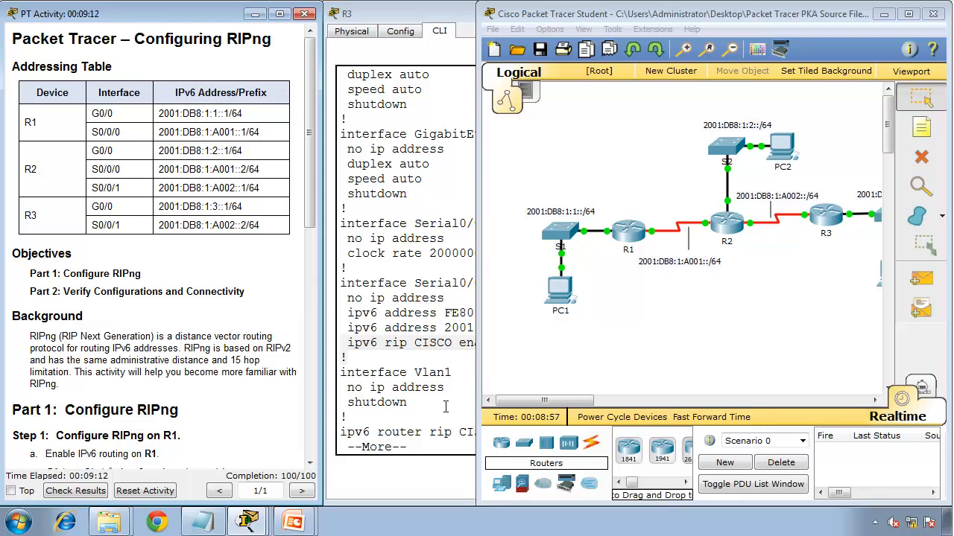
# Read the Part 2 verification instructions and display R1's IPv6 routing table with show ipv6 route.
pyautogui.click(313, 414)
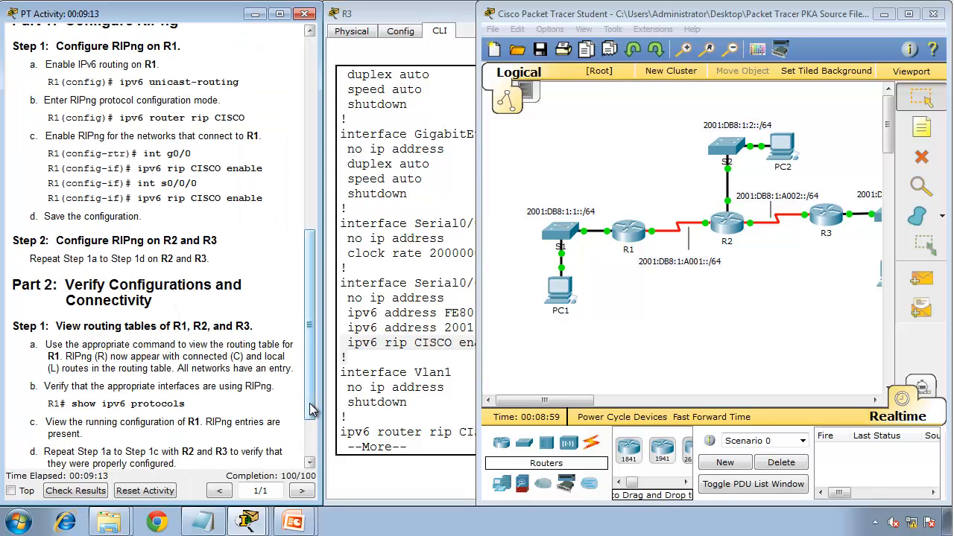
pyautogui.click(310, 456)
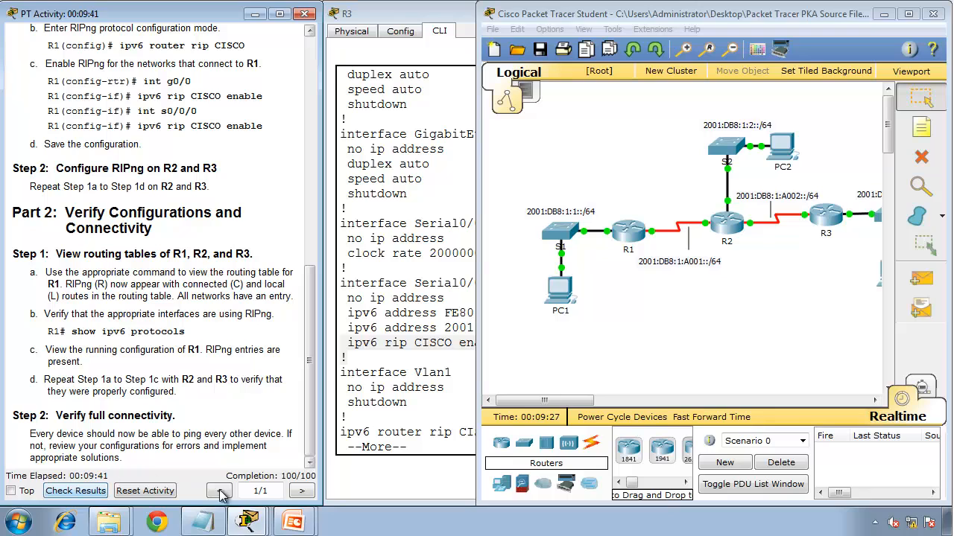
pyautogui.click(246, 521)
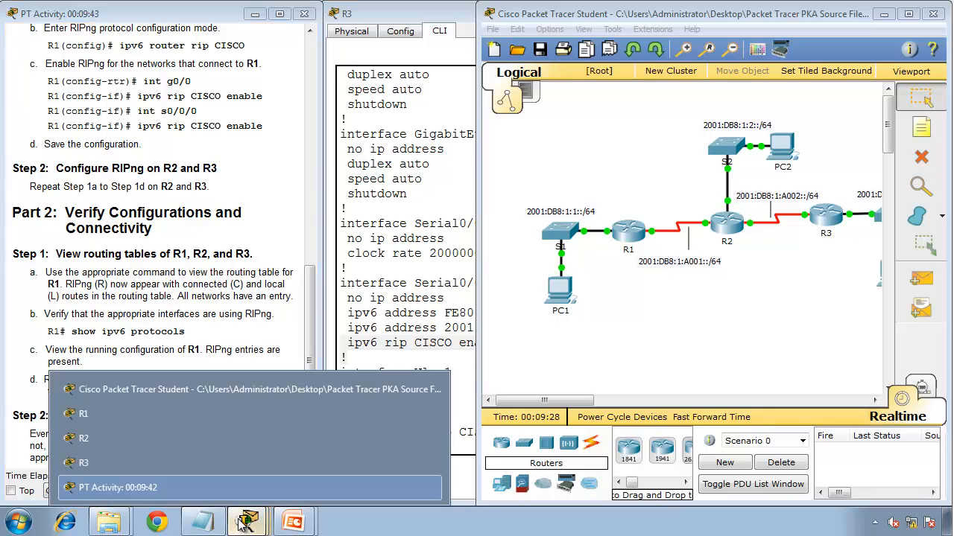
pyautogui.click(171, 414)
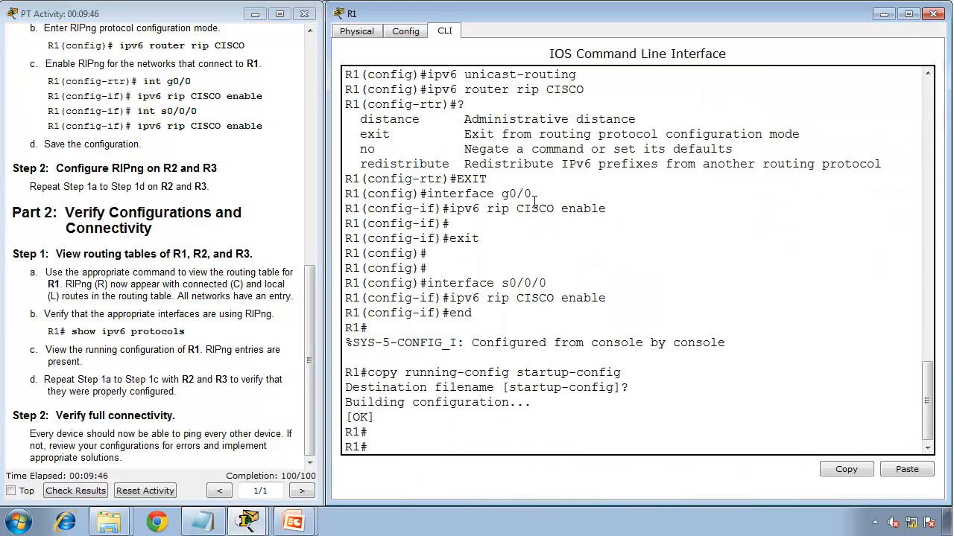
pyautogui.press('Return')
pyautogui.press('Return')
pyautogui.write('show i')
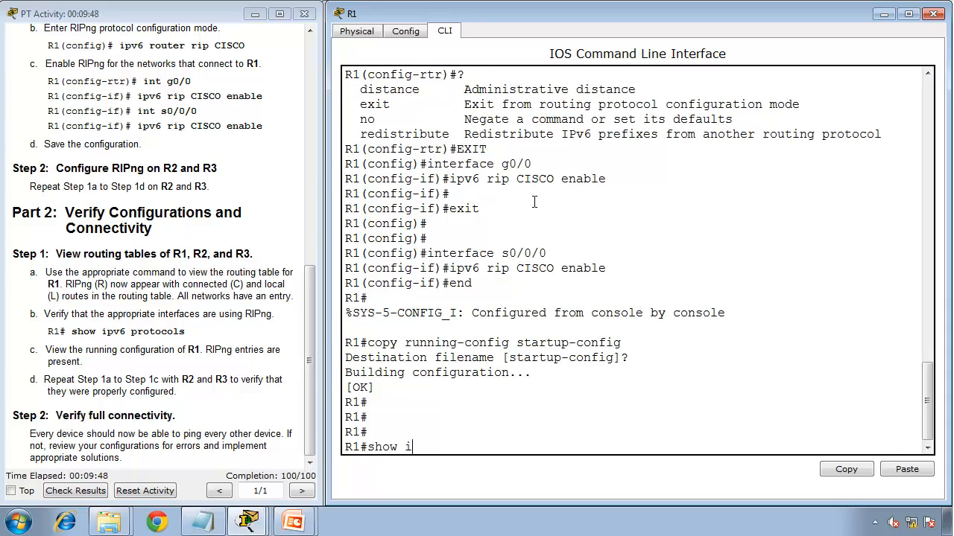
pyautogui.write('pv6 router')
pyautogui.press('BackSpace')
pyautogui.press('Return')
pyautogui.press('space')
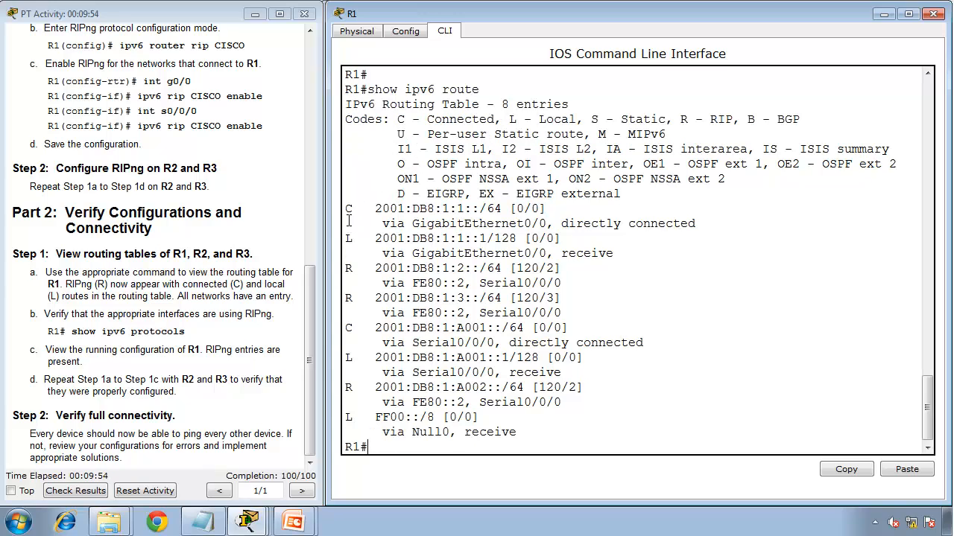
# Examine R1's connected and local GigabitEthernet0/0 entries and the administrative distance and metric of the RIP route to 2001:DB8:1:2::/64.
pyautogui.moveTo(352, 210); pyautogui.dragTo(550, 210)
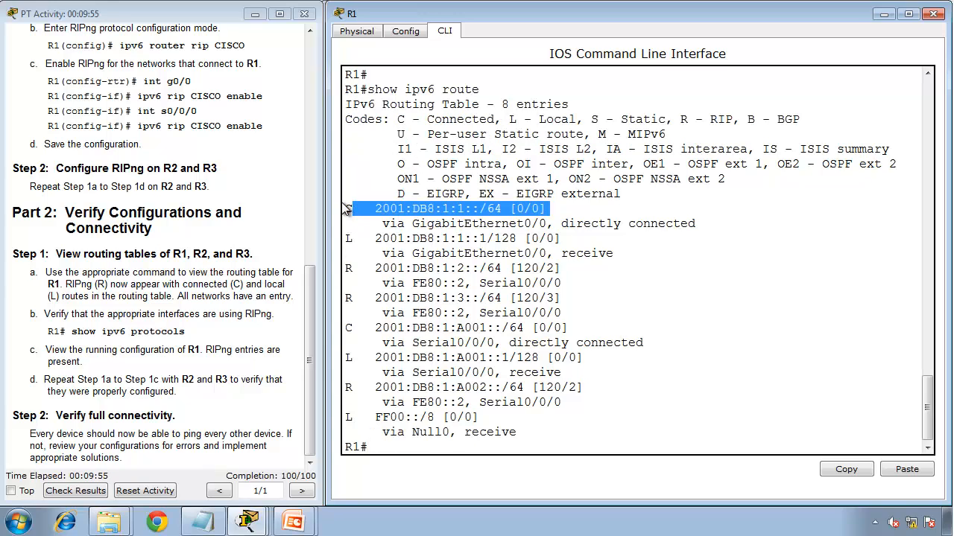
pyautogui.moveTo(594, 237); pyautogui.dragTo(343, 220)
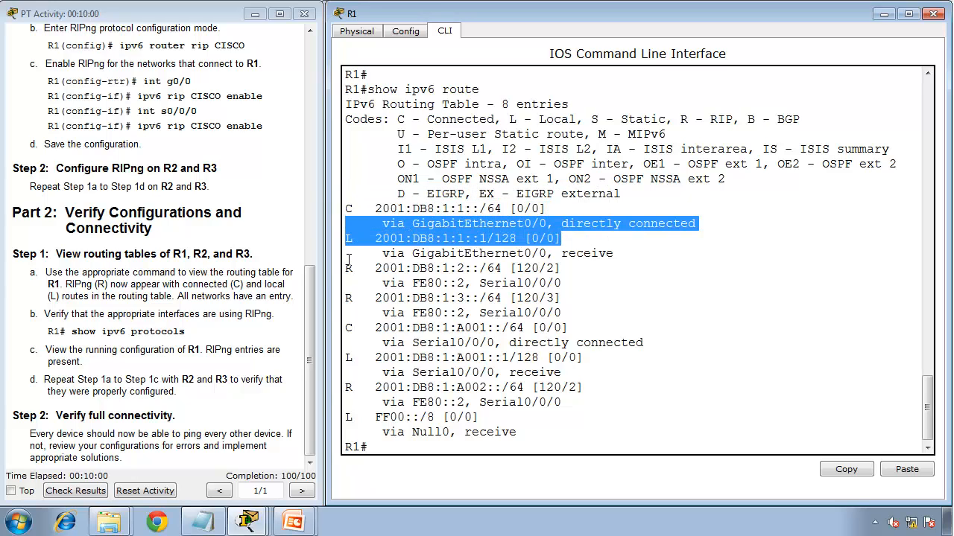
pyautogui.moveTo(347, 268); pyautogui.dragTo(581, 269)
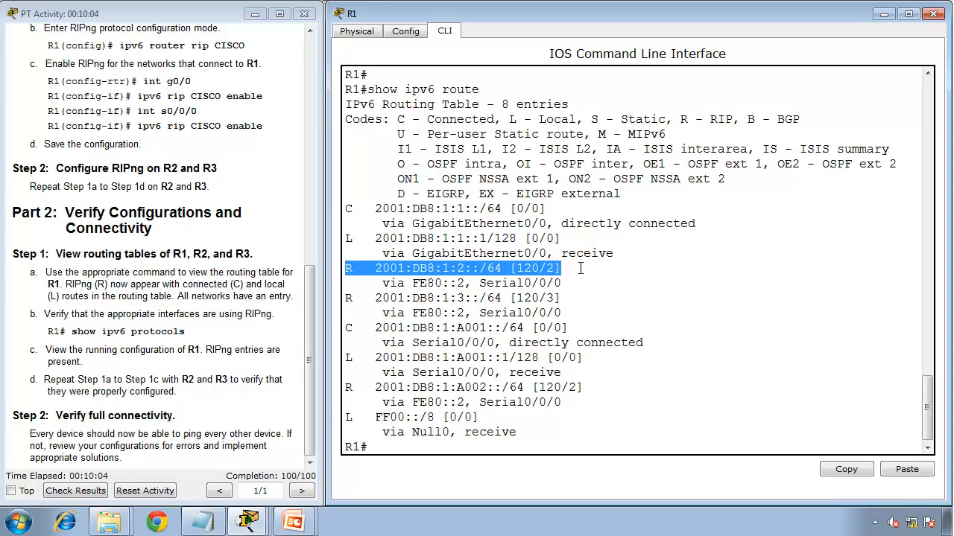
pyautogui.doubleClick(389, 269)
pyautogui.doubleClick(430, 268)
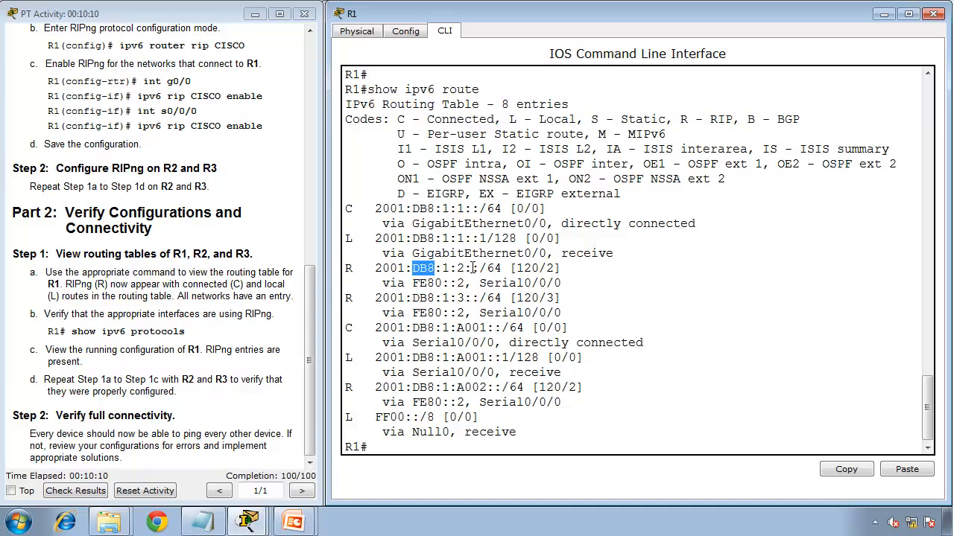
pyautogui.doubleClick(526, 269)
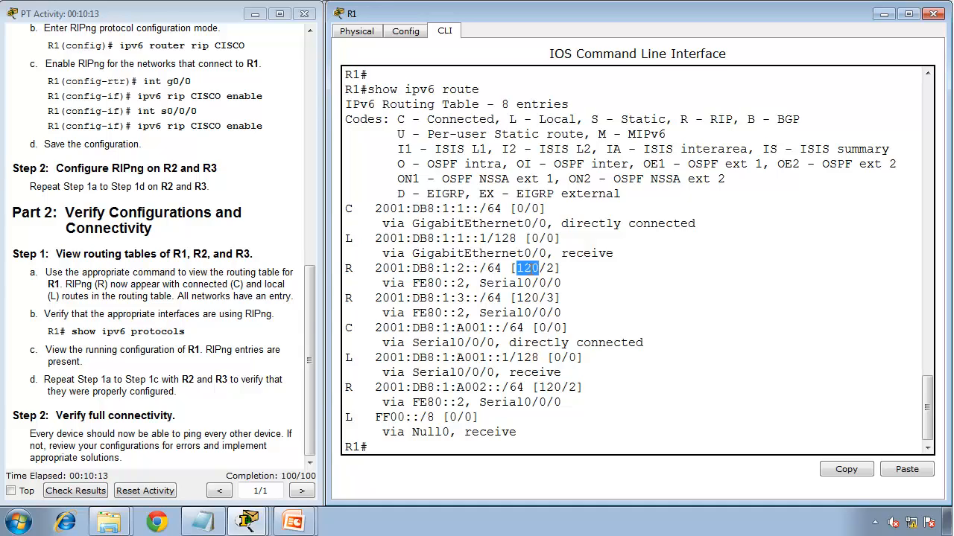
pyautogui.doubleClick(551, 269)
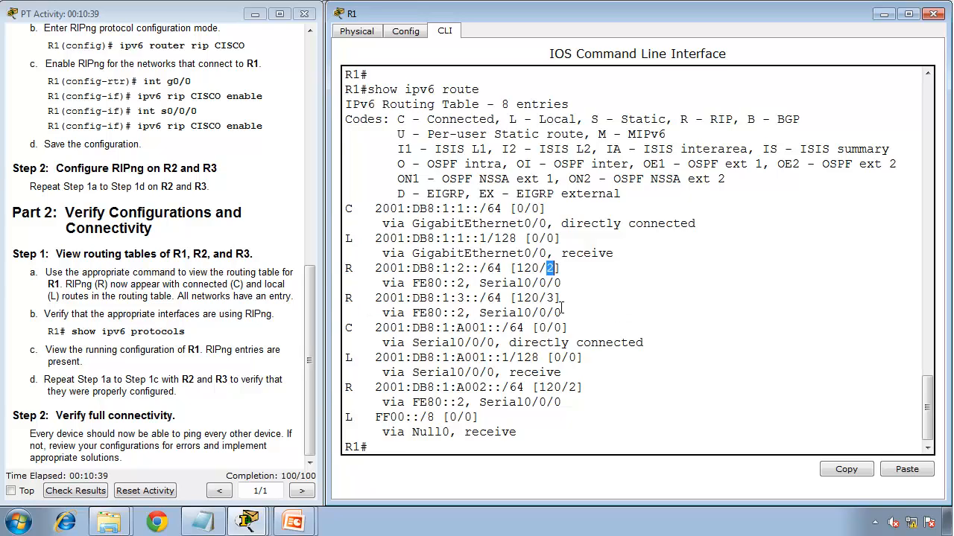
# Check the metrics of R1's RIP routes to 2001:DB8:1:3::/64 and 2001:DB8:1:A002::/64.
pyautogui.click(485, 297)
pyautogui.moveTo(485, 296); pyautogui.dragTo(342, 298)
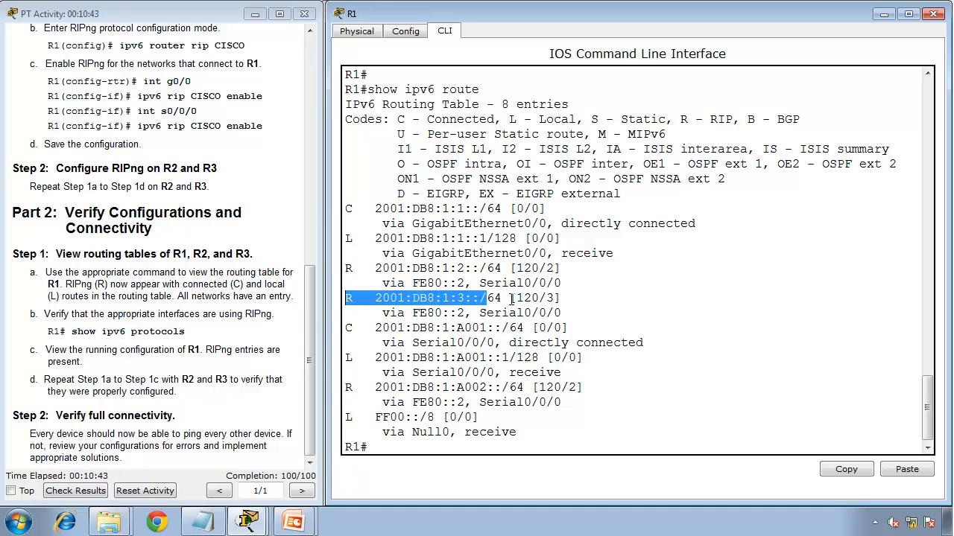
pyautogui.moveTo(562, 298); pyautogui.dragTo(548, 298)
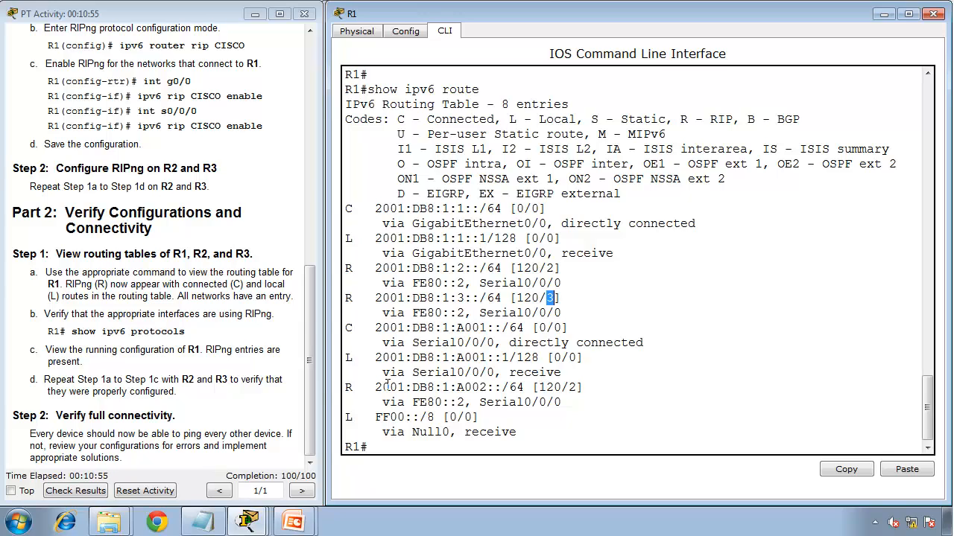
pyautogui.moveTo(371, 384); pyautogui.dragTo(602, 383)
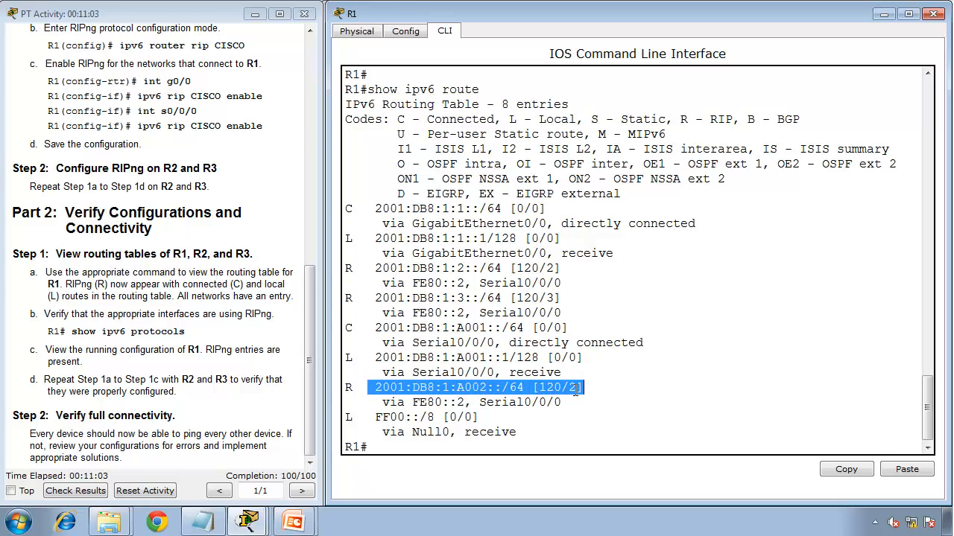
pyautogui.moveTo(582, 389); pyautogui.dragTo(573, 389)
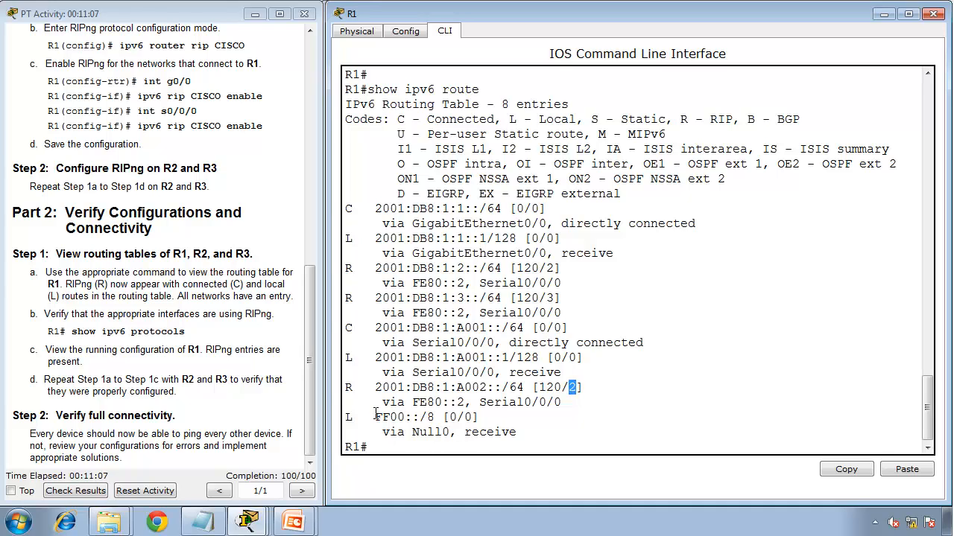
# Examine the local FF00::/8 entry in R1's routing table and the Null0 interface it uses.
pyautogui.moveTo(375, 415); pyautogui.dragTo(481, 418)
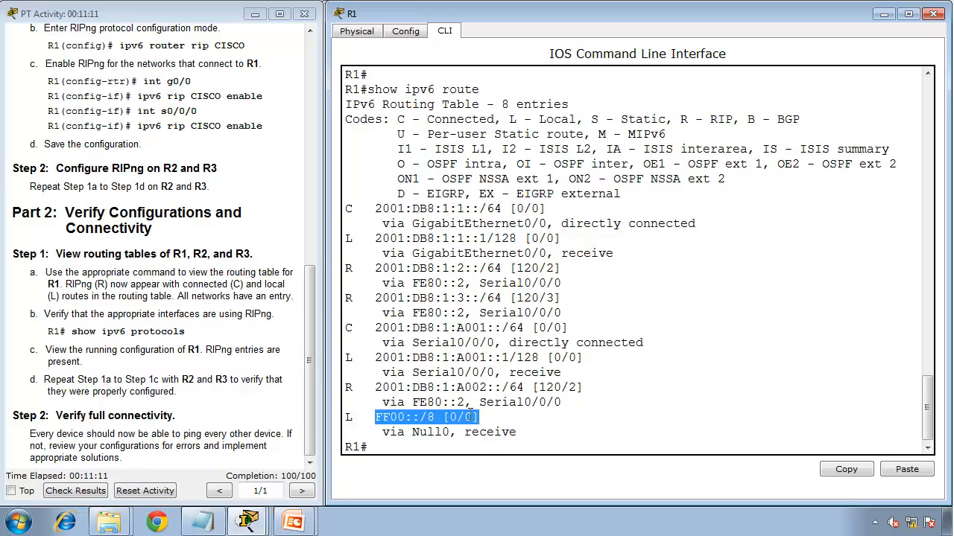
pyautogui.click(380, 433)
pyautogui.moveTo(380, 434); pyautogui.dragTo(511, 433)
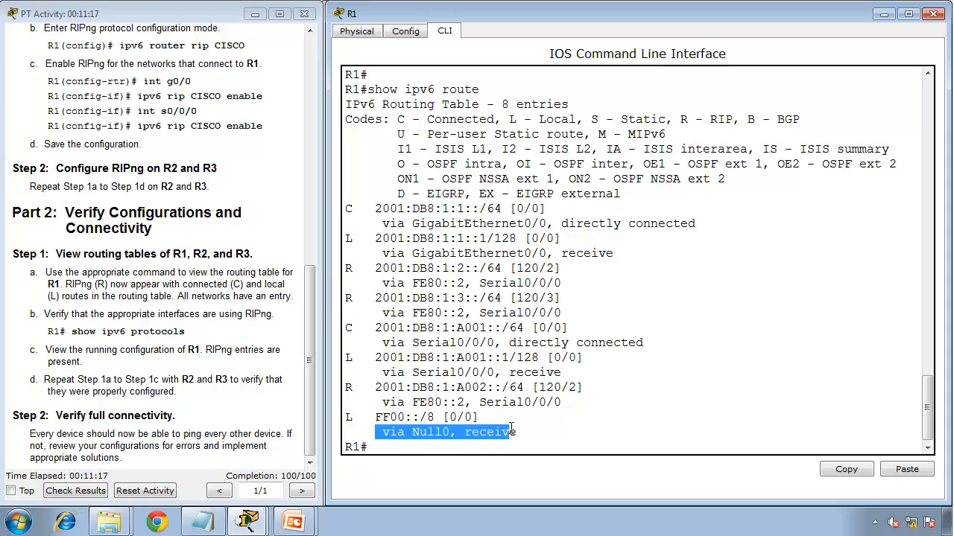
pyautogui.doubleClick(425, 433)
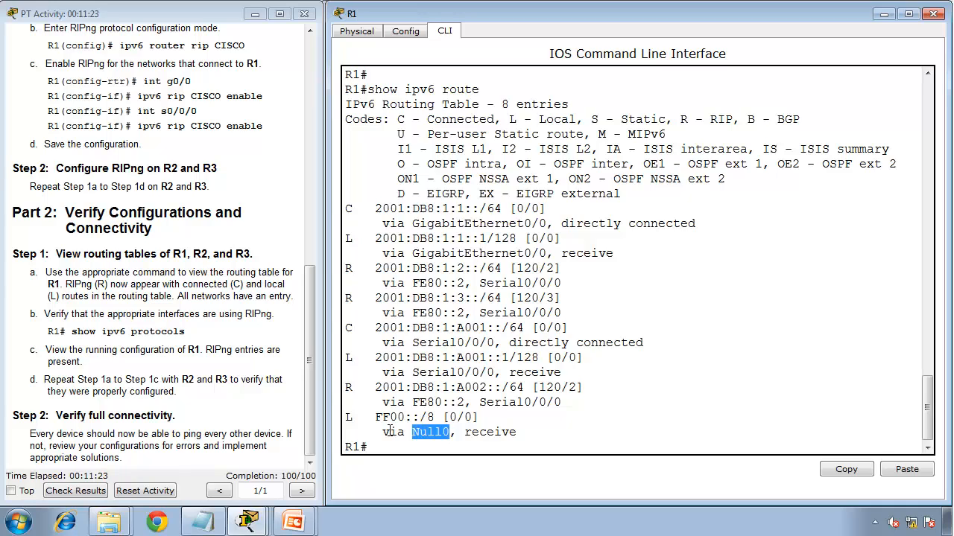
# Switch to R2's command line and display its full IPv6 routing table with show ipv6 route.
pyautogui.click(248, 522)
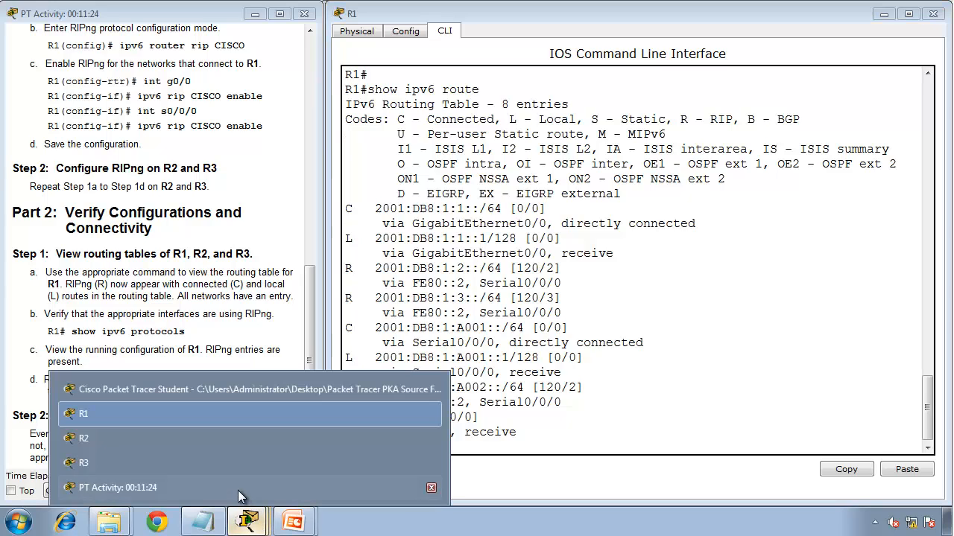
pyautogui.click(217, 444)
pyautogui.press('Return')
pyautogui.press('Return')
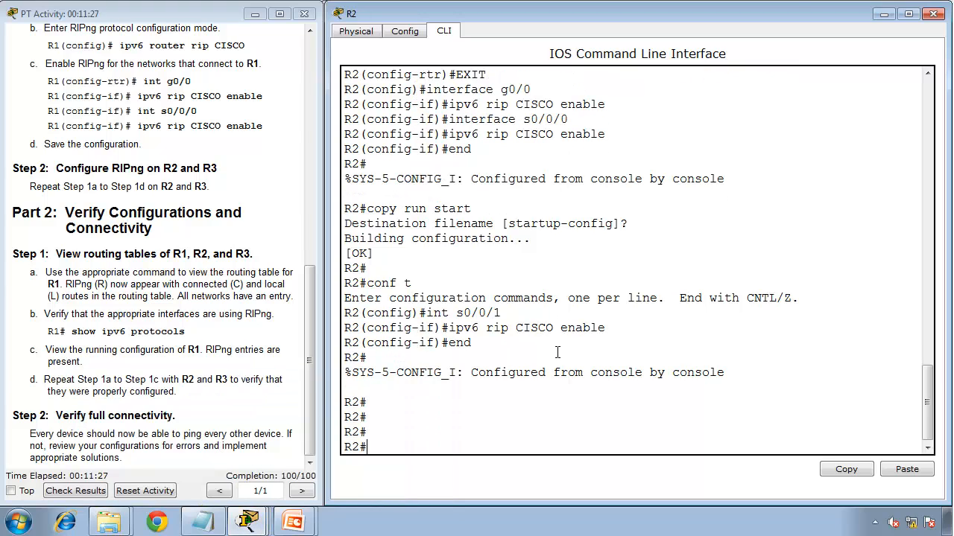
pyautogui.write('show ipv6 route')
pyautogui.press('Return')
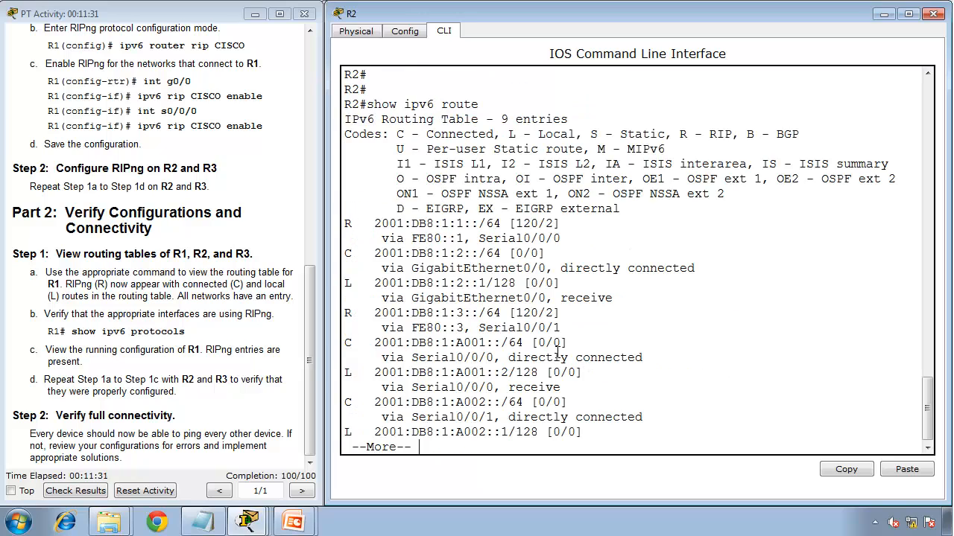
pyautogui.press('space')
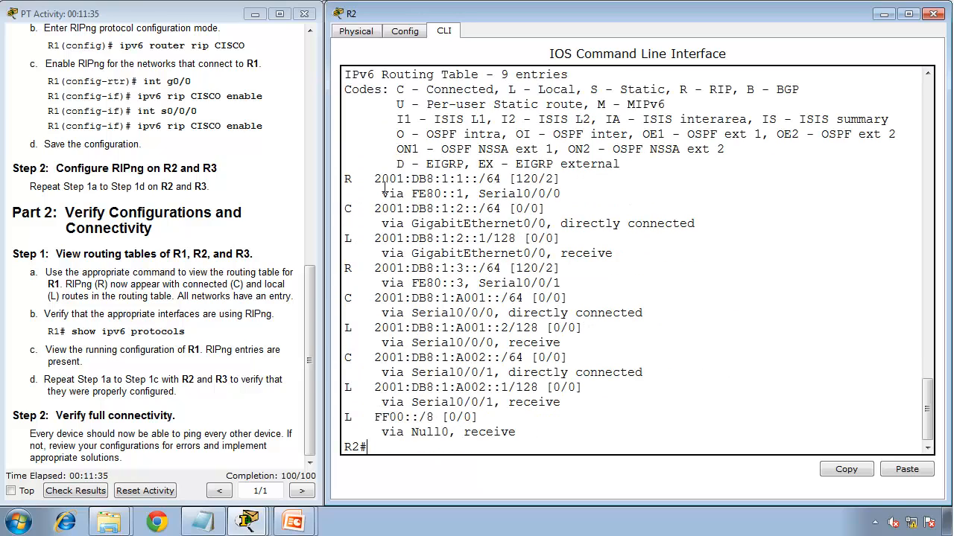
# Examine the RIP route to 2001:DB8:1:1::/64 in R2's routing table, reading its network prefix part by part.
pyautogui.moveTo(562, 181); pyautogui.dragTo(341, 181)
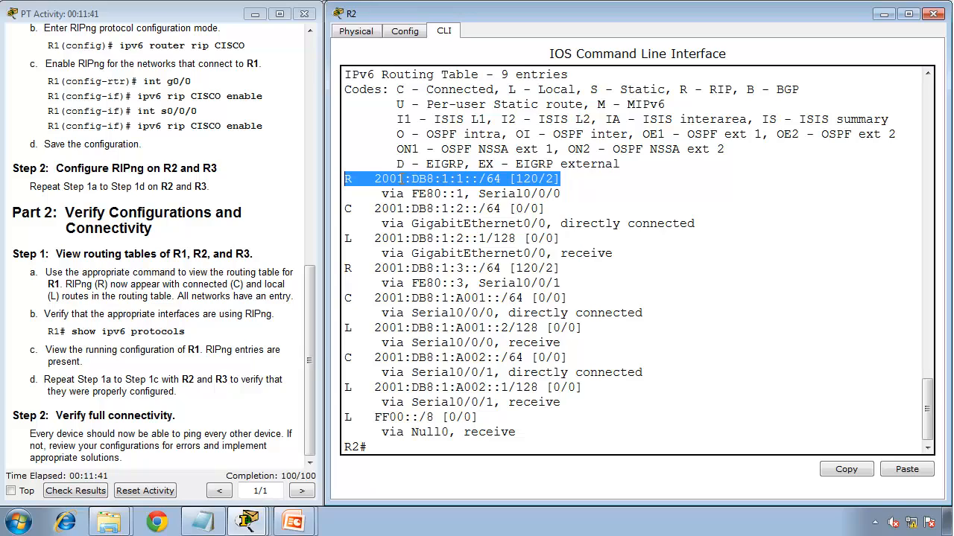
pyautogui.doubleClick(421, 178)
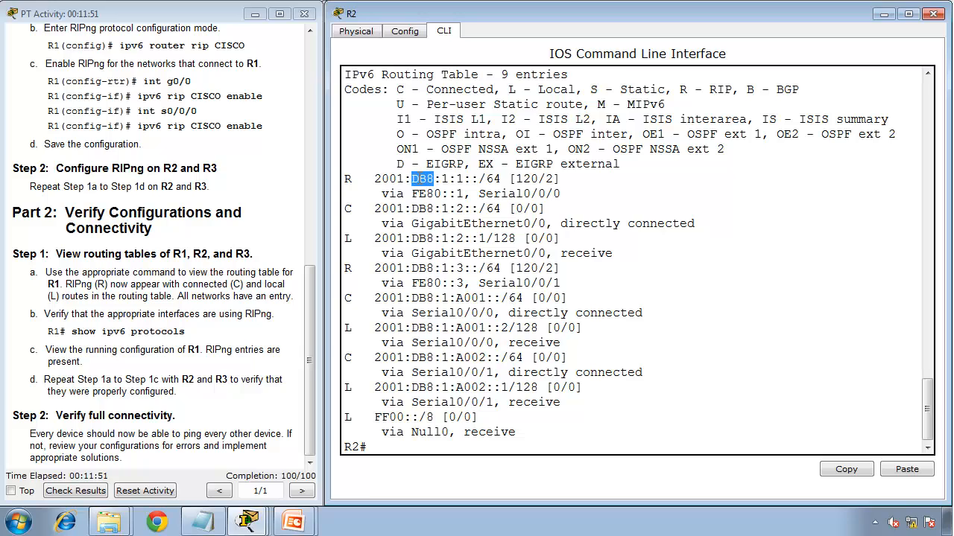
pyautogui.doubleClick(389, 179)
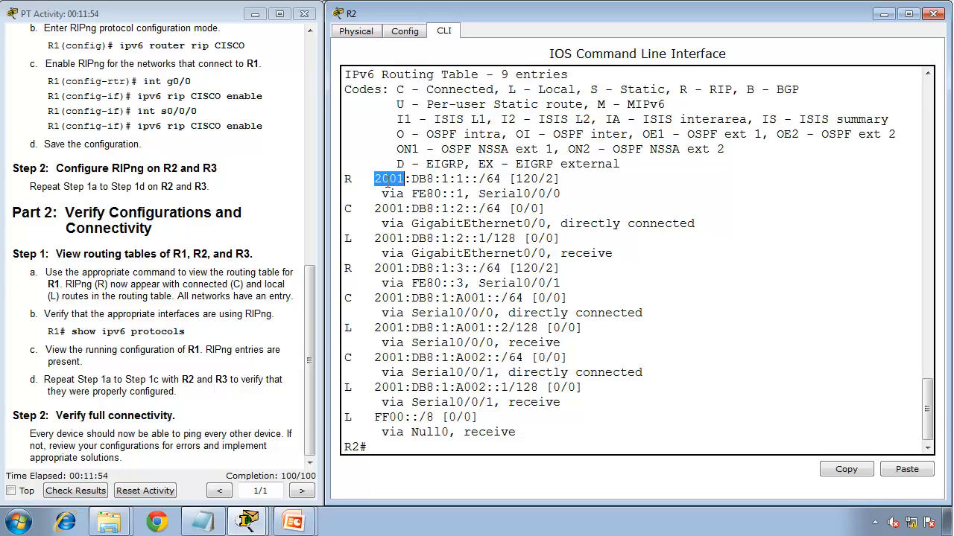
pyautogui.doubleClick(421, 179)
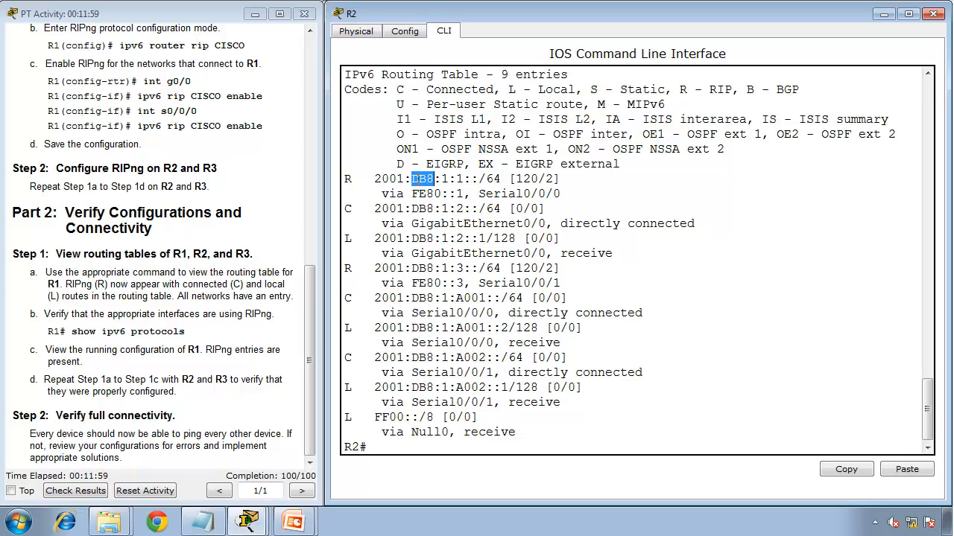
pyautogui.doubleClick(396, 180)
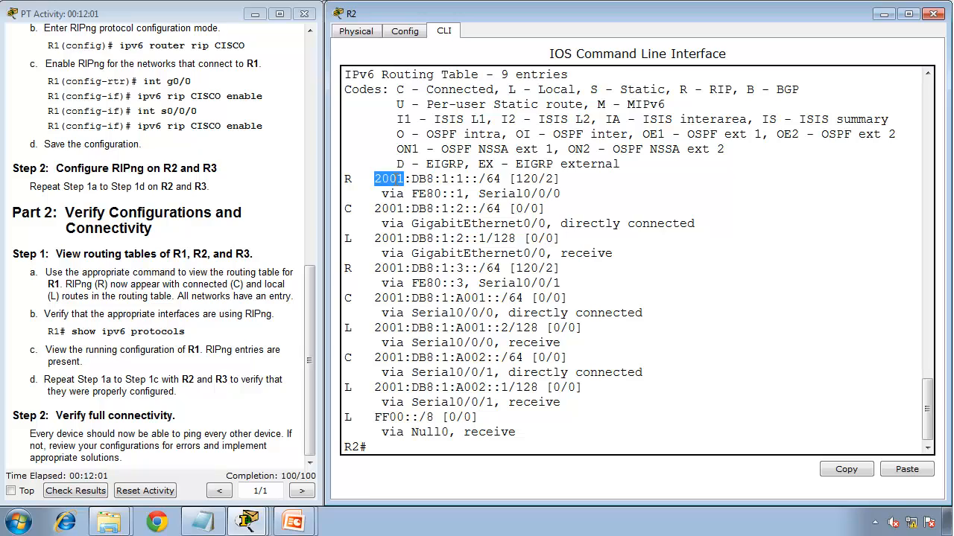
pyautogui.doubleClick(433, 180)
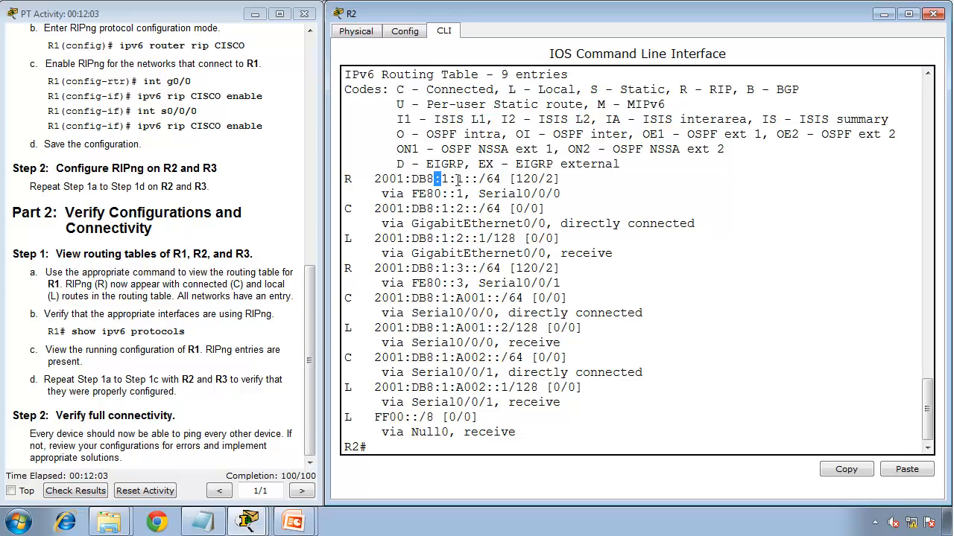
pyautogui.moveTo(486, 180); pyautogui.dragTo(361, 183)
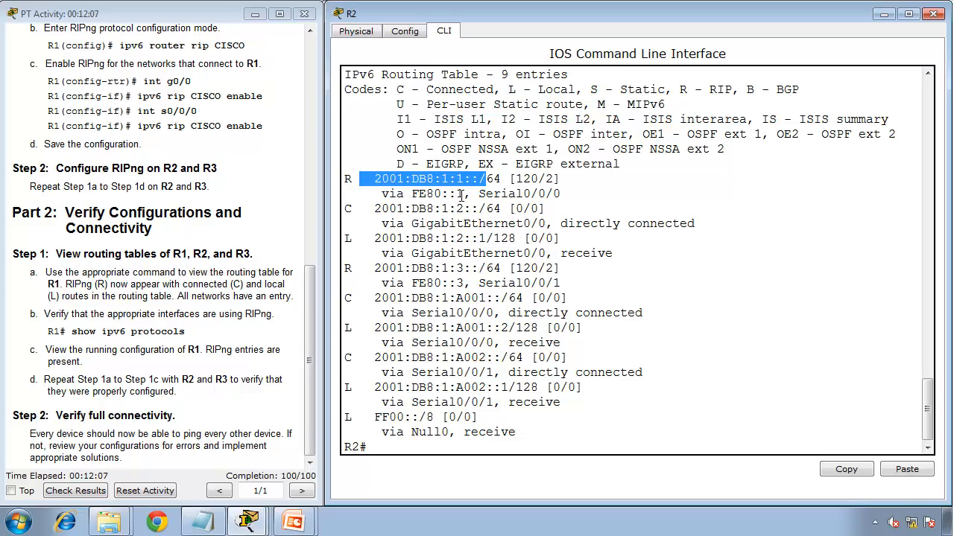
# Compare the link-local next hops and exit interfaces of R2's RIP routes to 2001:DB8:1:1::/64 and 2001:DB8:1:3::/64.
pyautogui.moveTo(464, 194); pyautogui.dragTo(412, 196)
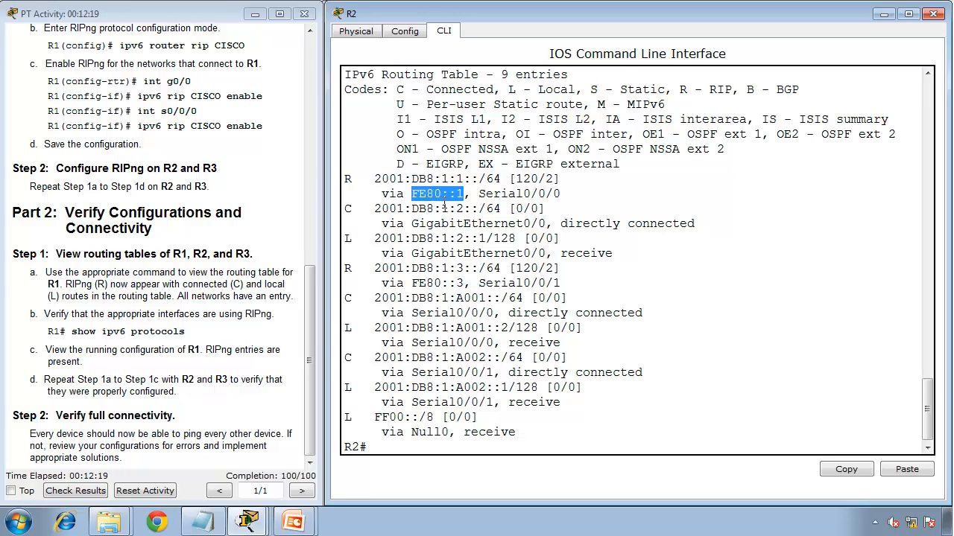
pyautogui.moveTo(461, 194); pyautogui.dragTo(419, 193)
pyautogui.doubleClick(444, 285)
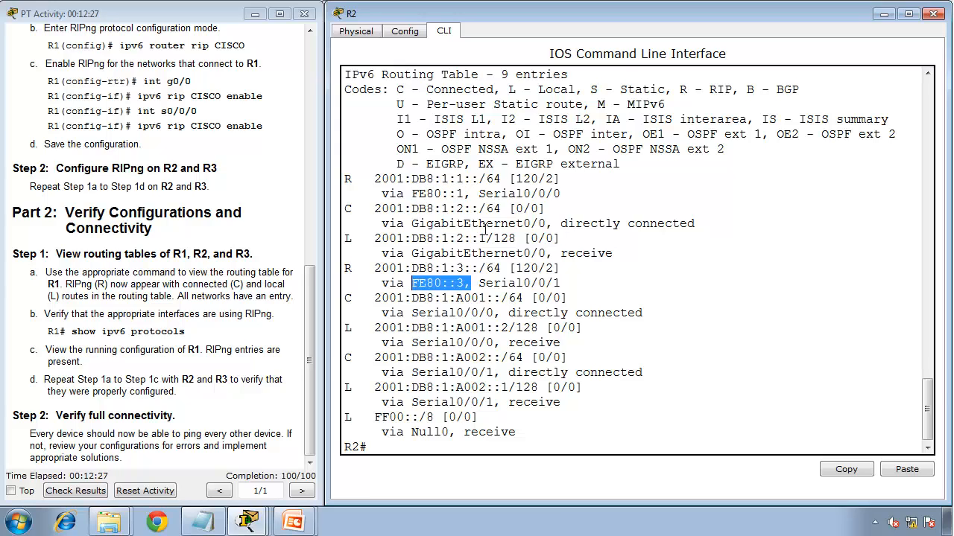
pyautogui.moveTo(550, 191); pyautogui.dragTo(411, 198)
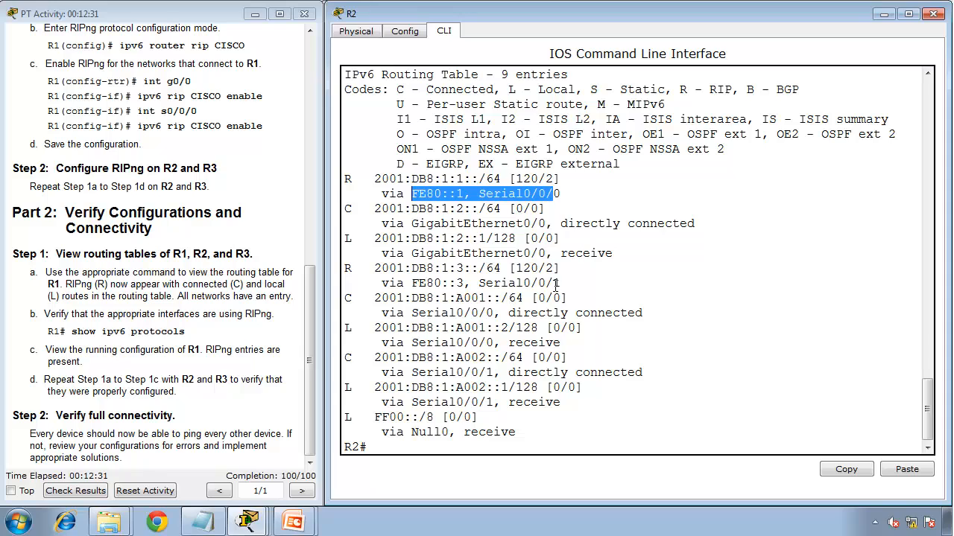
pyautogui.moveTo(559, 285); pyautogui.dragTo(422, 283)
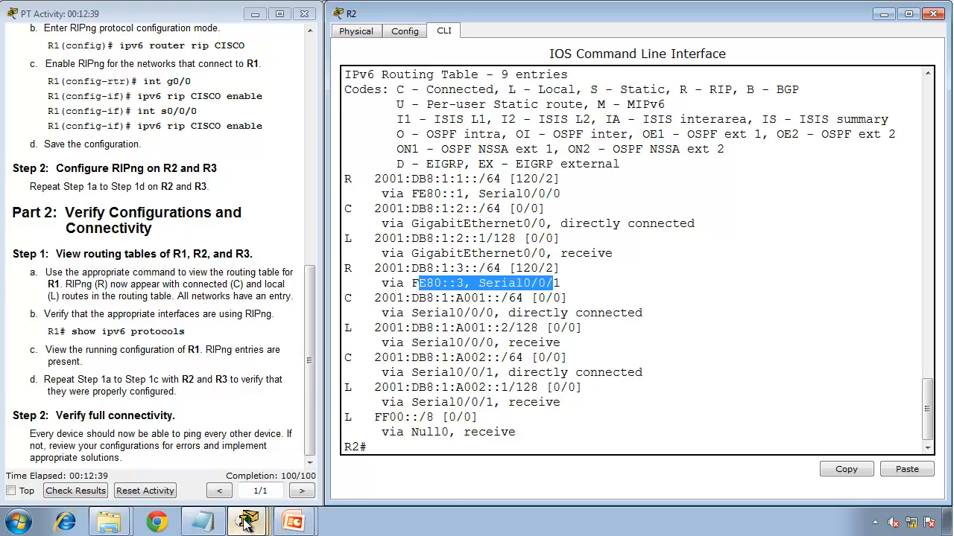
# Switch to R3, page past the rest of its running configuration and display its IPv6 routing table with show ipv6 route.
pyautogui.moveTo(246, 522)
pyautogui.click(218, 463)
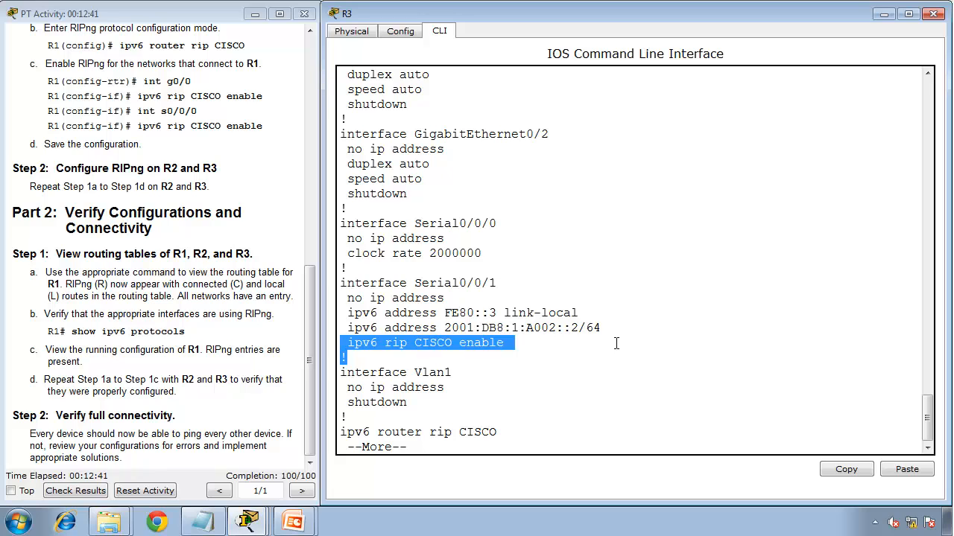
pyautogui.press('Return')
pyautogui.press('space')
pyautogui.write('show i')
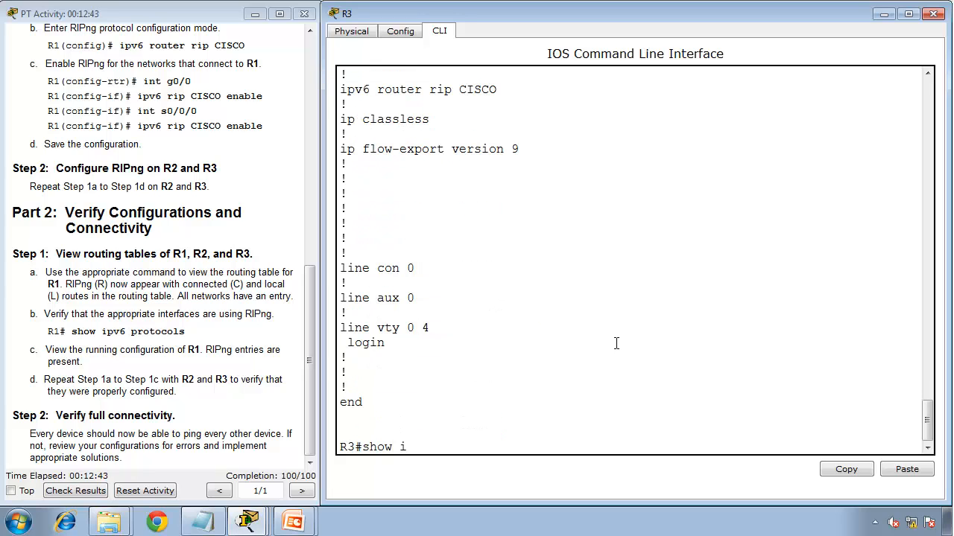
pyautogui.write('pv6 route')
pyautogui.press('Return')
pyautogui.press('space')
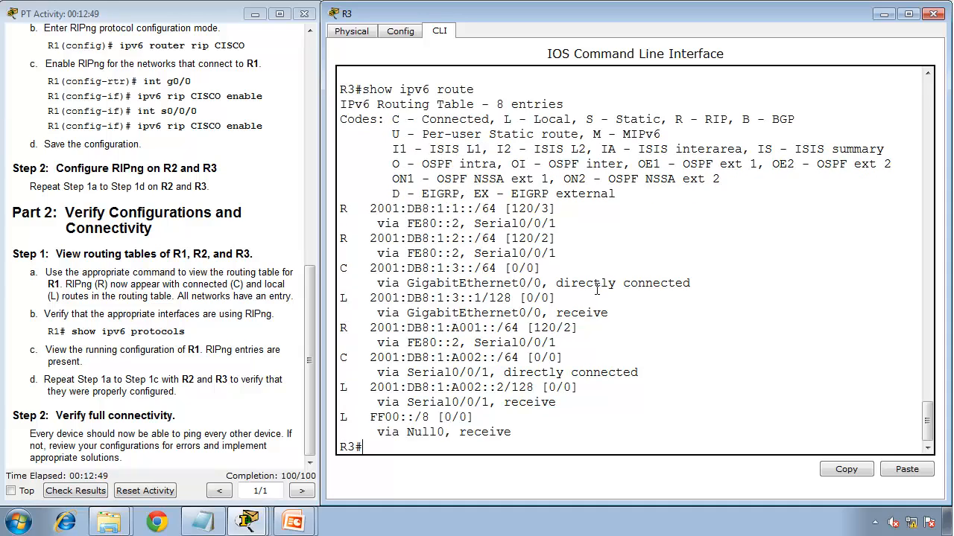
# Try to display only R3's RIP-learned routes with show ipv6 route rip.
pyautogui.press('Return')
pyautogui.press('Return')
pyautogui.write('show')
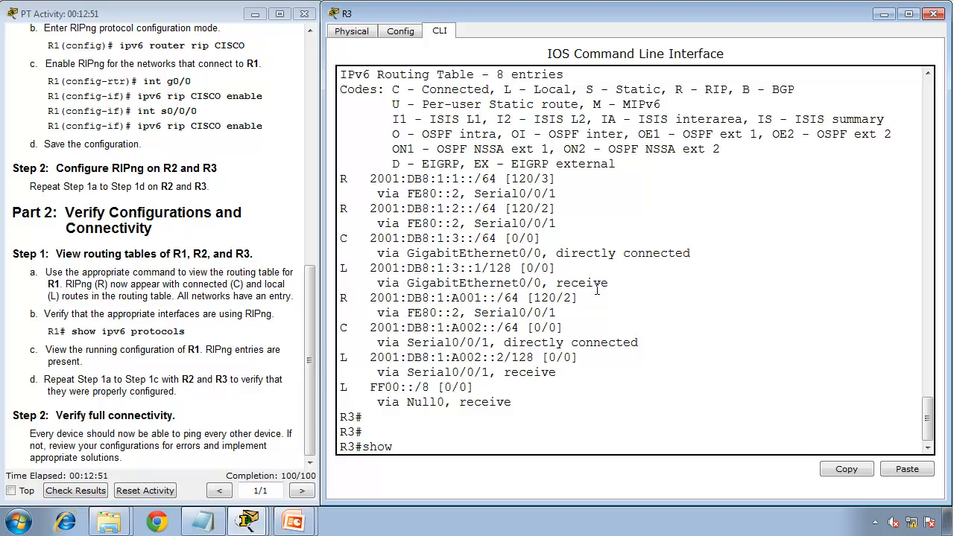
pyautogui.write(' ipv6 route rip')
pyautogui.press('Return')
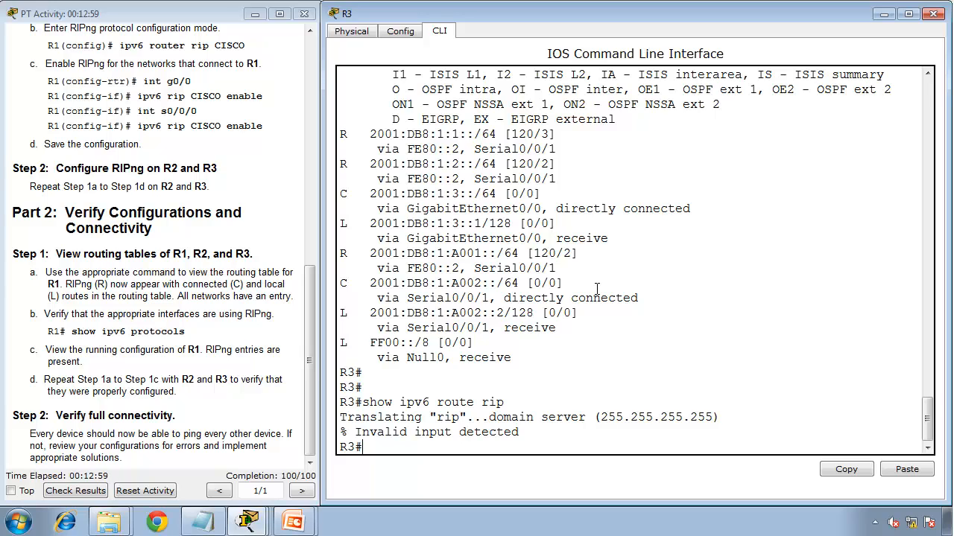
# Recall the last command on R3, remove the rip keyword and list the available options with show ipv6 route ?
pyautogui.press('Up')
pyautogui.press('BackSpace')
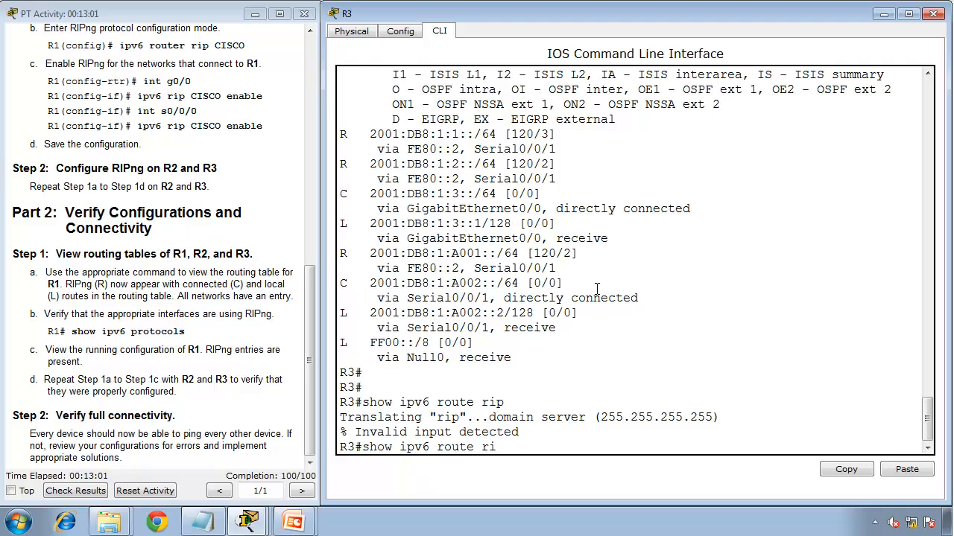
pyautogui.press('BackSpace')
pyautogui.press('BackSpace')
pyautogui.write('?')
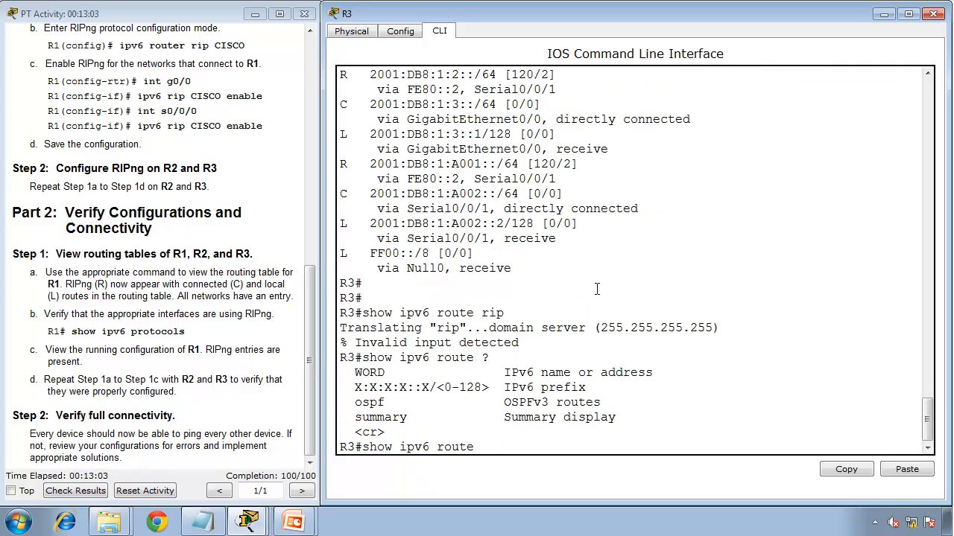
# Clear the leftover show ipv6 route command from R3's prompt.
pyautogui.press('BackSpace')
pyautogui.press('BackSpace')
pyautogui.press('BackSpace')
pyautogui.press('BackSpace')
pyautogui.press('BackSpace')
pyautogui.press('BackSpace')
pyautogui.press('BackSpace')
pyautogui.press('BackSpace')
pyautogui.press('BackSpace')
pyautogui.press('BackSpace')
pyautogui.press('BackSpace')
pyautogui.press('BackSpace')
pyautogui.press('BackSpace')
pyautogui.press('BackSpace')
pyautogui.press('BackSpace')
pyautogui.press('BackSpace')
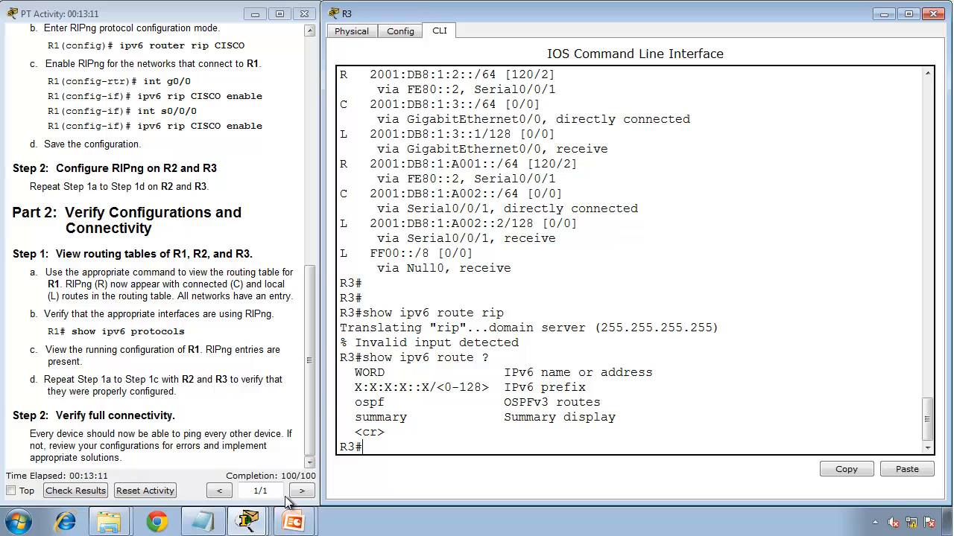
# Switch to R1, run show ipv6 protocols and check the interfaces listed under the rip CISCO process.
pyautogui.moveTo(246, 520)
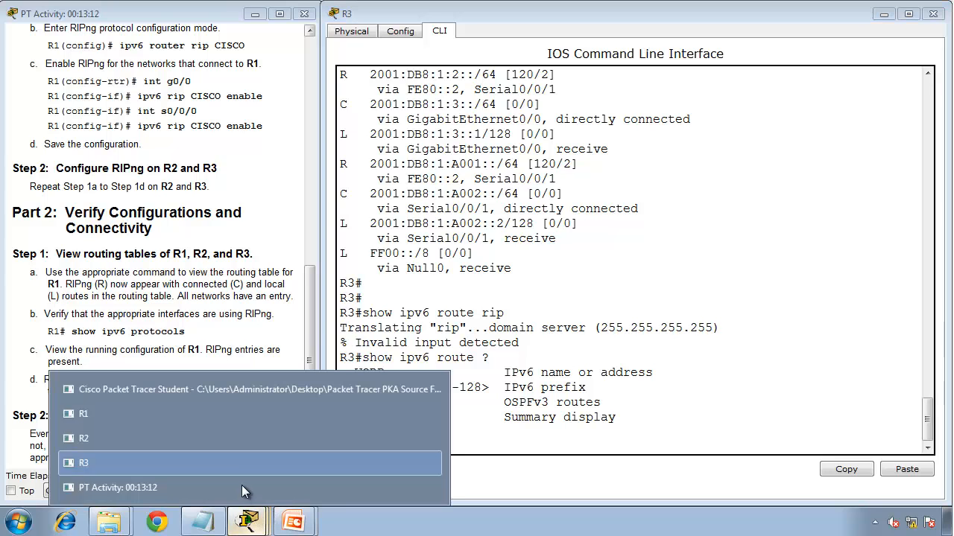
pyautogui.click(205, 414)
pyautogui.press('Return')
pyautogui.press('Return')
pyautogui.write('s')
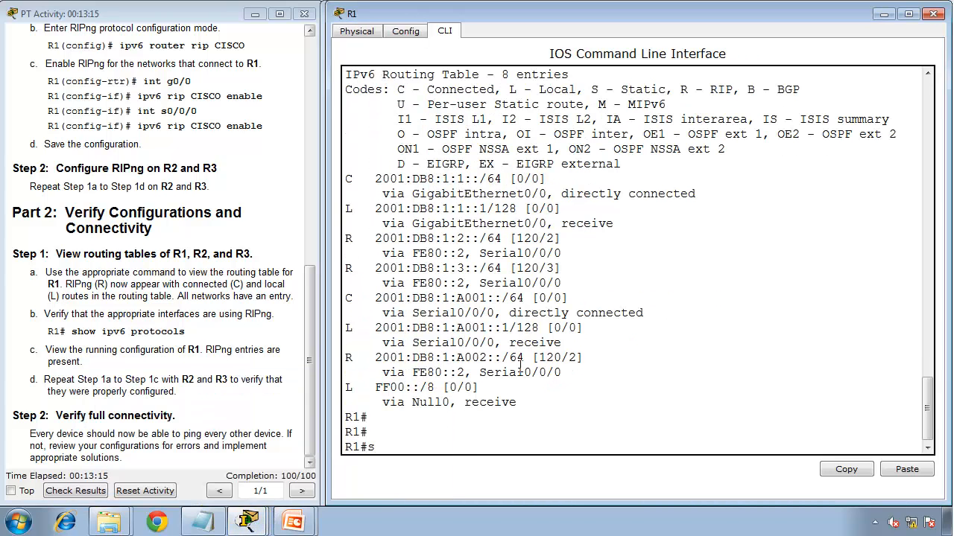
pyautogui.write('how ipv6 protocols')
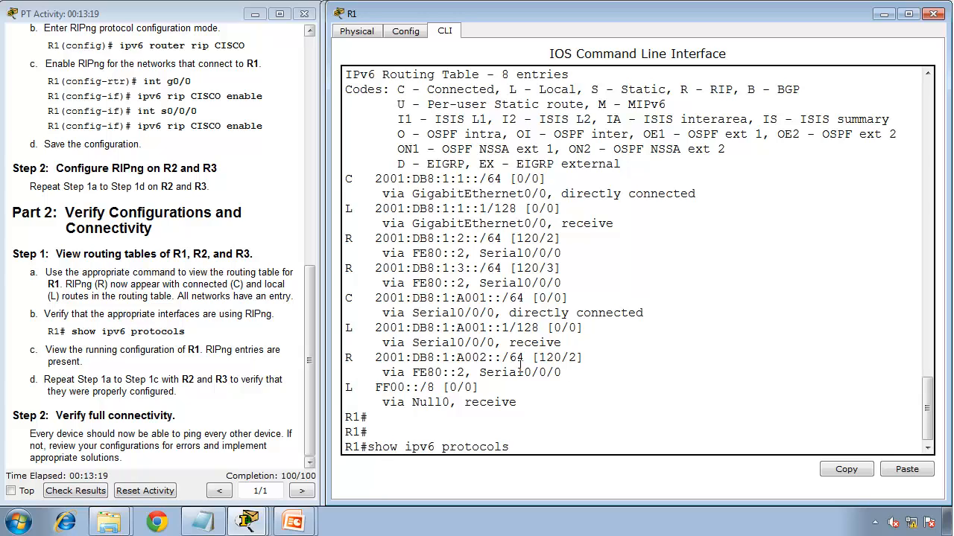
pyautogui.press('Return')
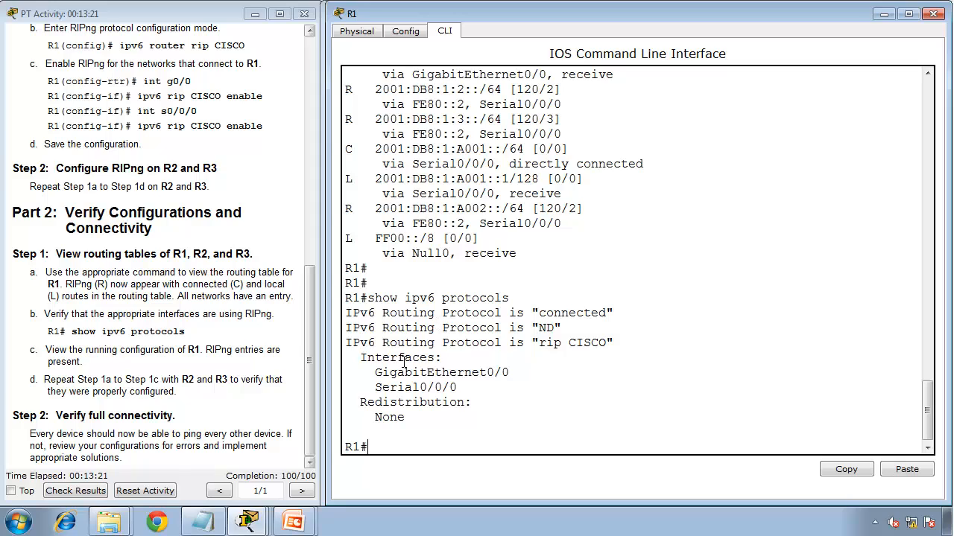
pyautogui.moveTo(369, 359); pyautogui.dragTo(494, 389)
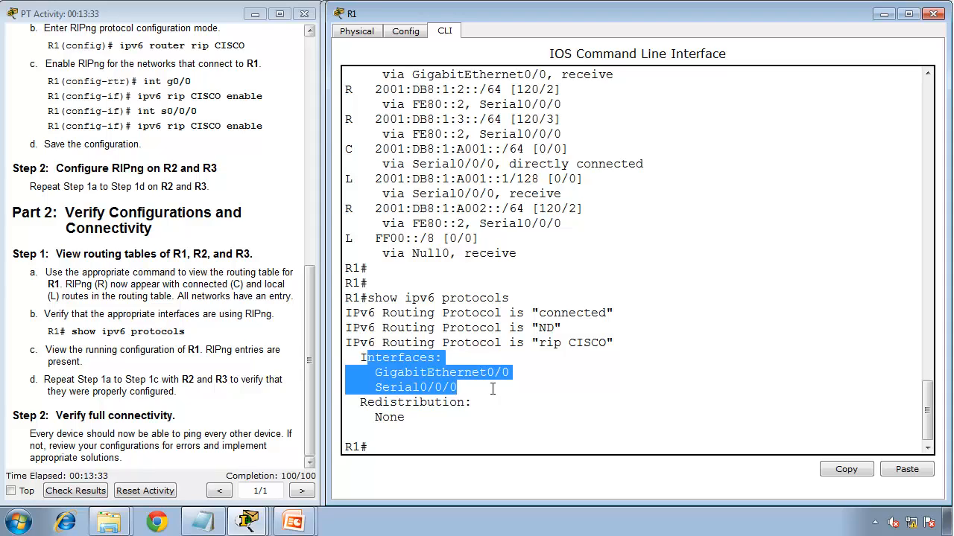
# Display R1's running configuration with show run and check the ipv6 rip CISCO enable entry on GigabitEthernet0/0.
pyautogui.click(546, 441)
pyautogui.press('Return')
pyautogui.press('Return')
pyautogui.write('sh')
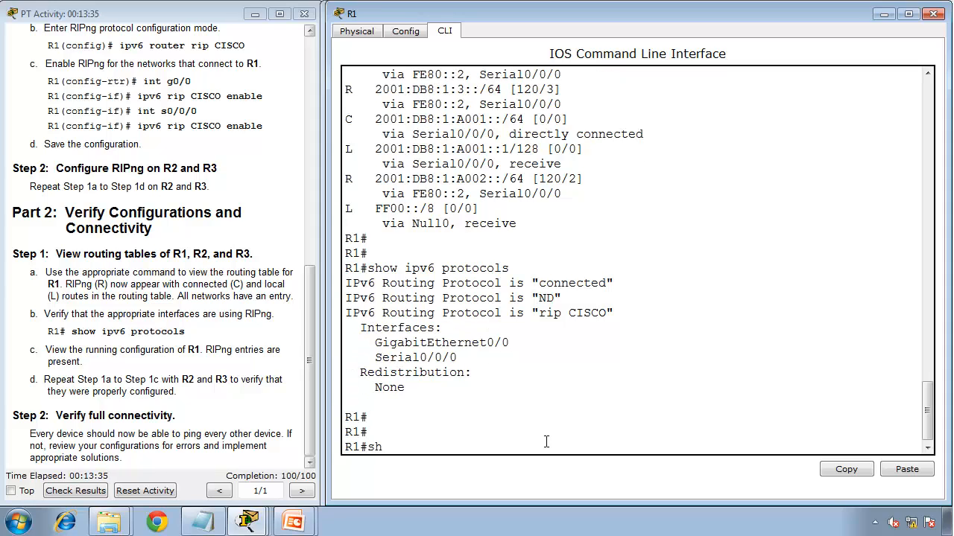
pyautogui.write('ow ip')
pyautogui.press('BackSpace')
pyautogui.write('run')
pyautogui.press('Return')
pyautogui.press('space')
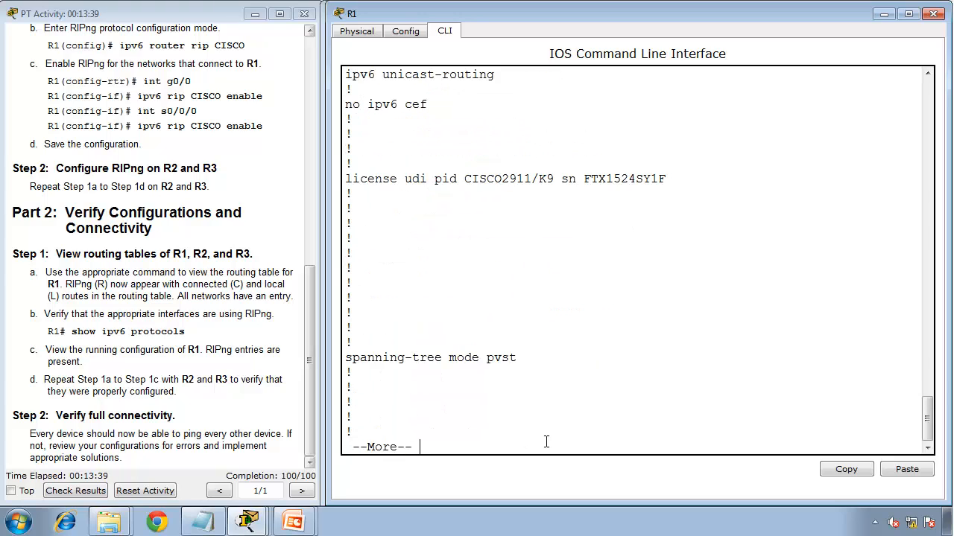
pyautogui.press('space')
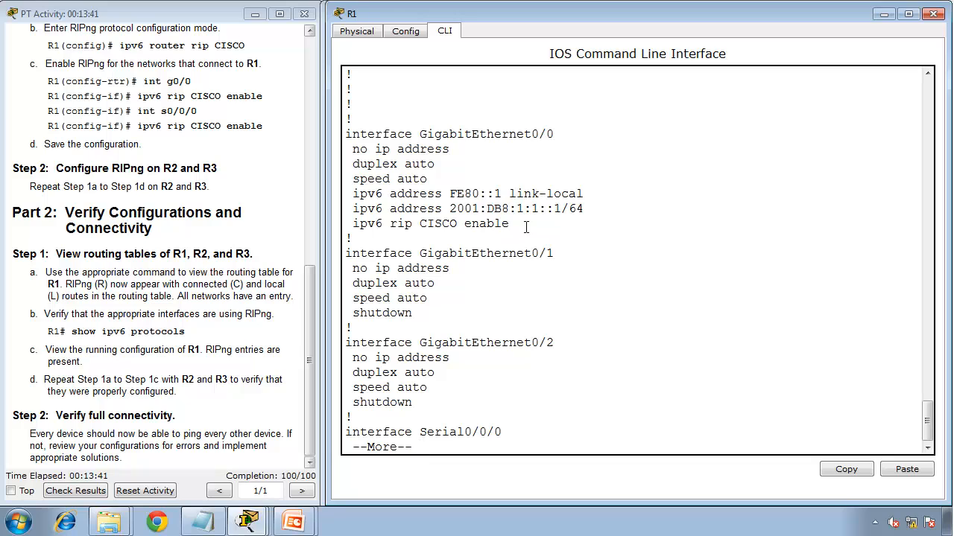
pyautogui.moveTo(518, 224); pyautogui.dragTo(348, 235)
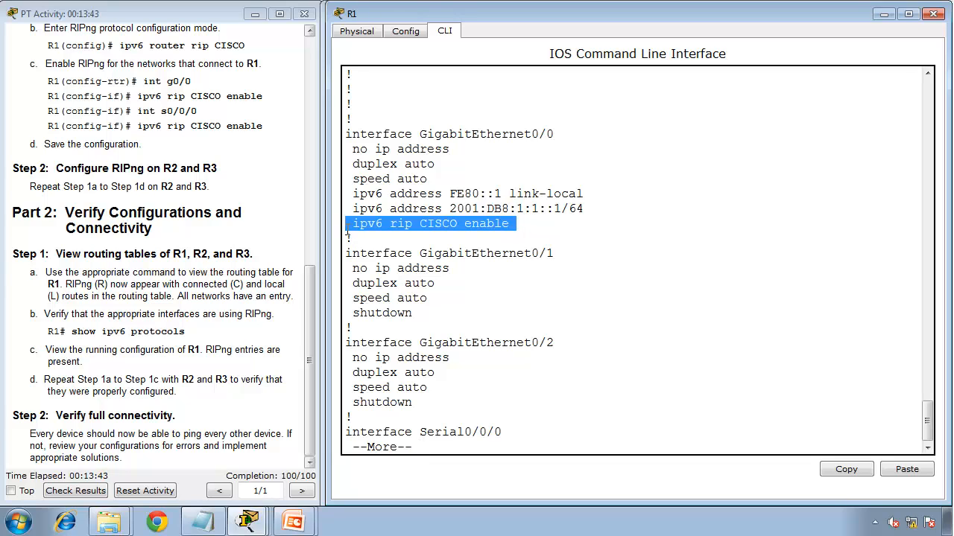
# Page through the rest of R1's running configuration, checking the RIPng entry on Serial0/0/0 and the ipv6 router rip CISCO line.
pyautogui.press('space')
pyautogui.press('space')
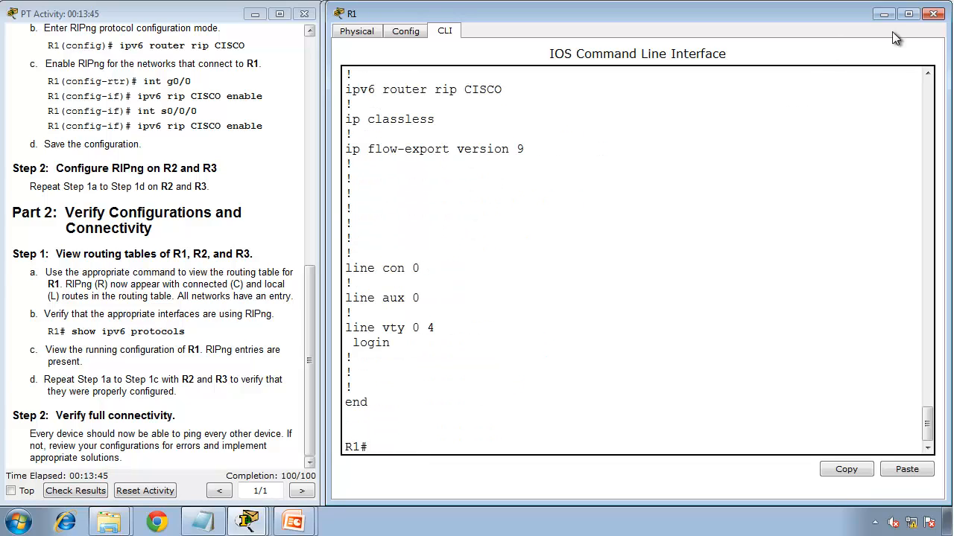
pyautogui.moveTo(927, 423); pyautogui.dragTo(906, 325)
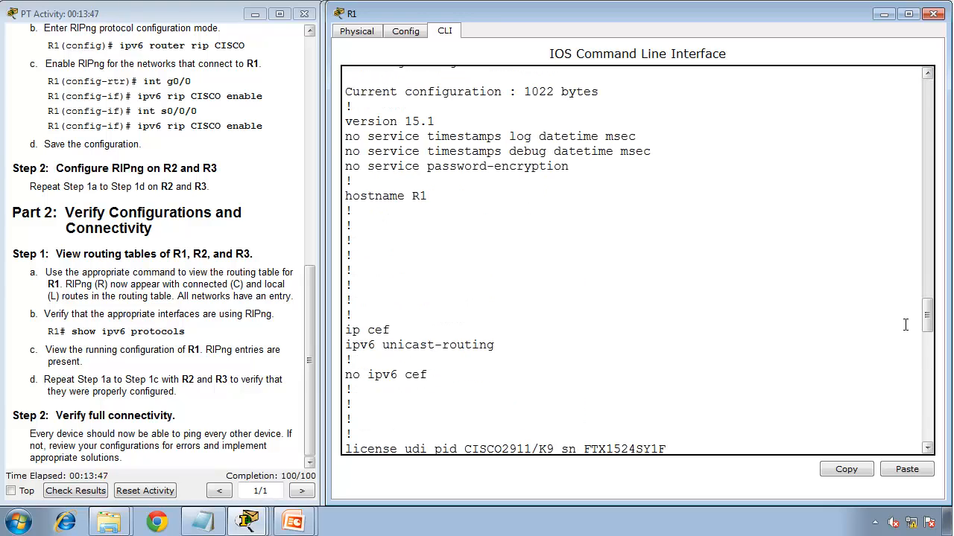
pyautogui.click(926, 376)
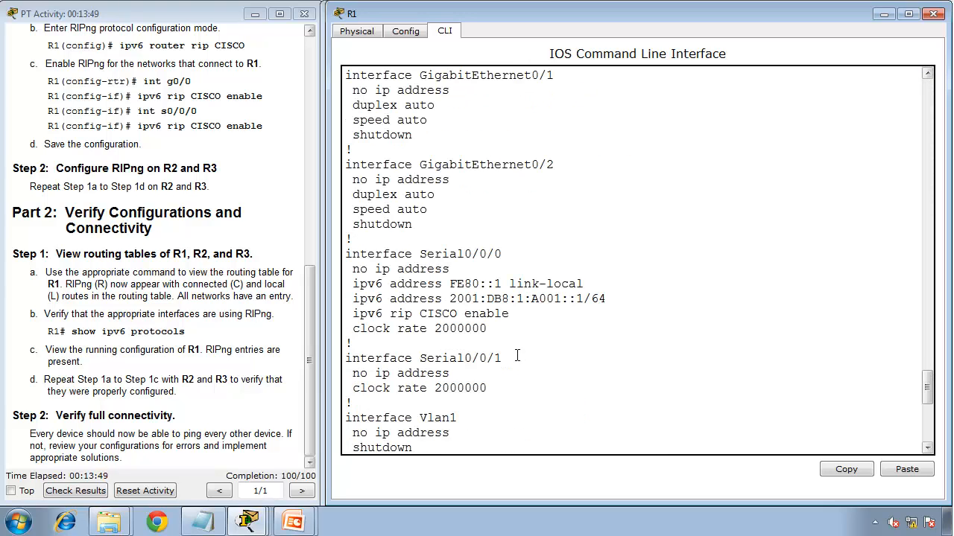
pyautogui.click(517, 316)
pyautogui.click(932, 433)
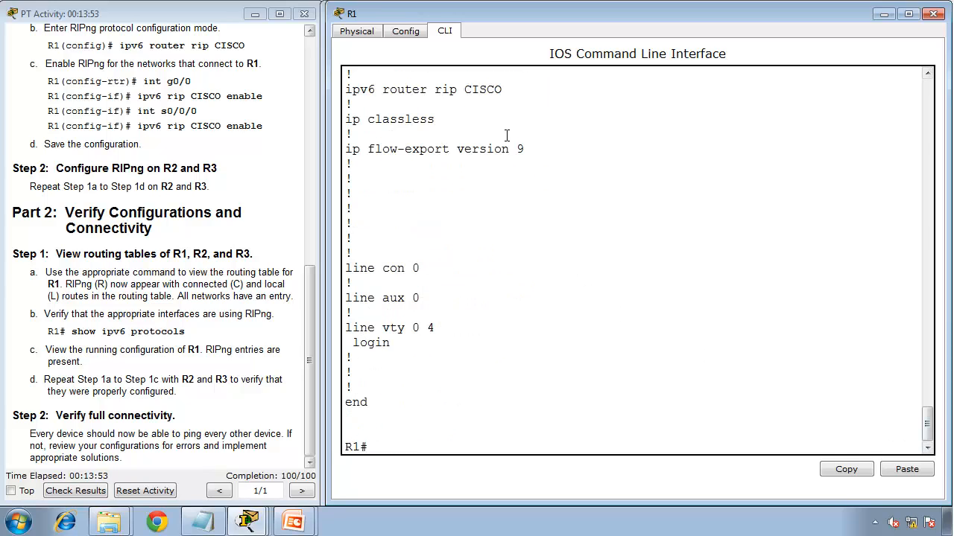
pyautogui.moveTo(503, 90); pyautogui.dragTo(345, 88)
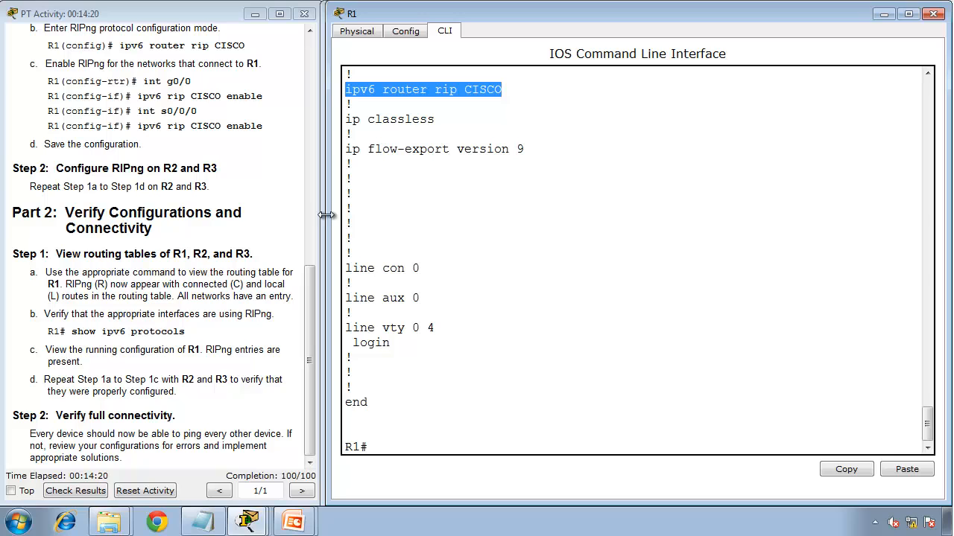
# Look up R2's G0/0 address in the Addressing Table and ping 2001:db8:1:2::1 from R1.
pyautogui.click(315, 74)
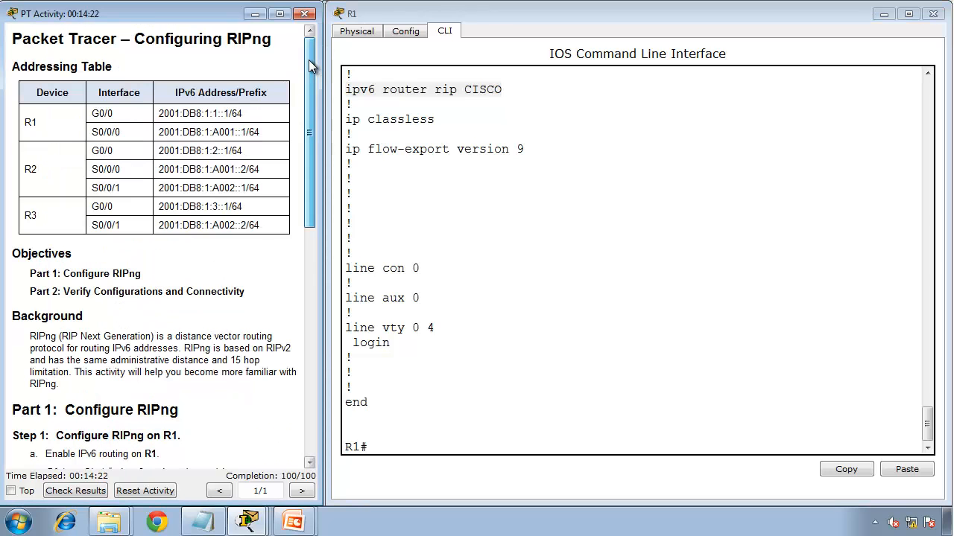
pyautogui.click(396, 161)
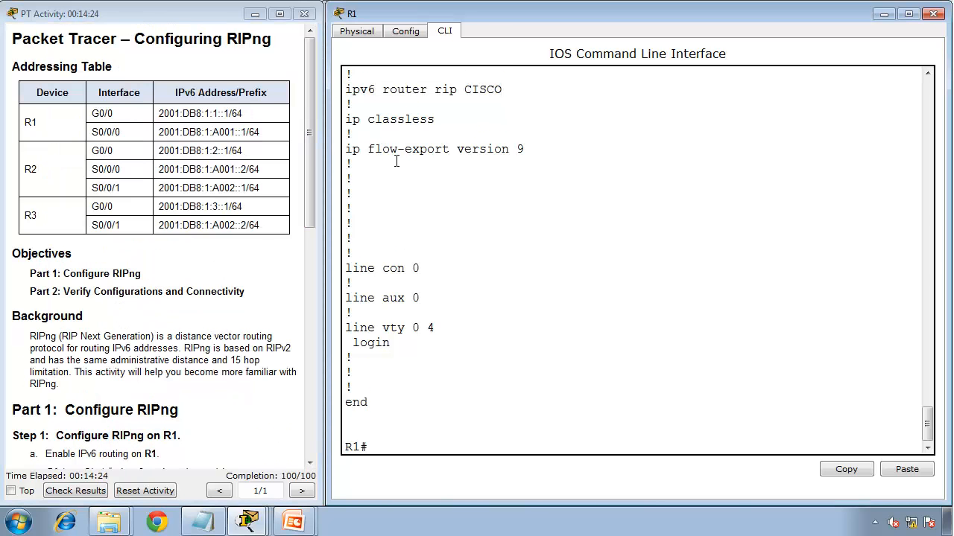
pyautogui.press('Return')
pyautogui.press('Return')
pyautogui.press('Return')
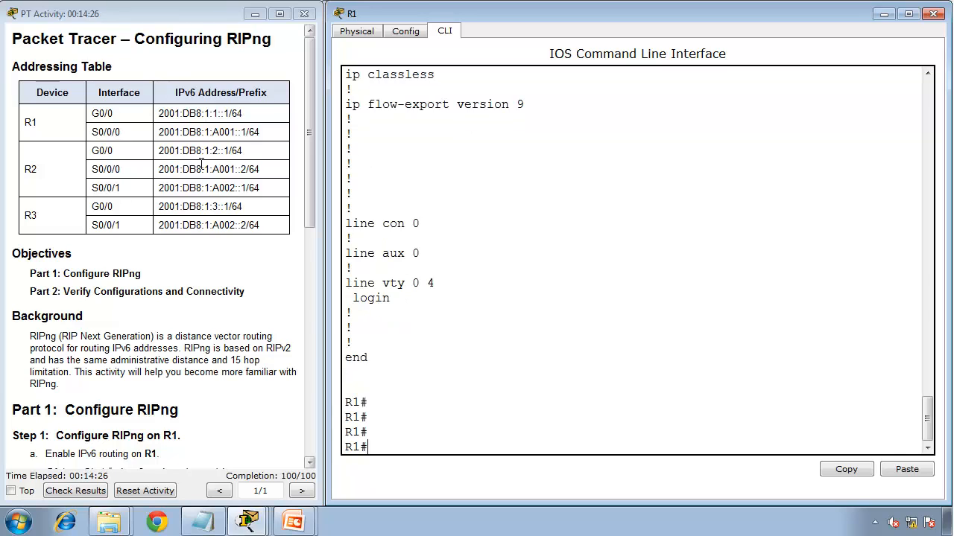
pyautogui.moveTo(246, 152); pyautogui.dragTo(90, 149)
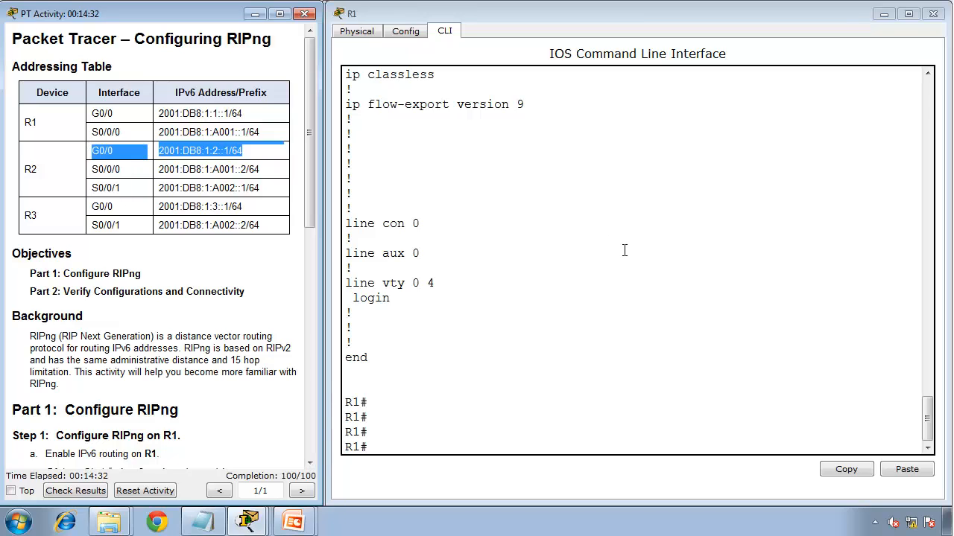
pyautogui.click(625, 401)
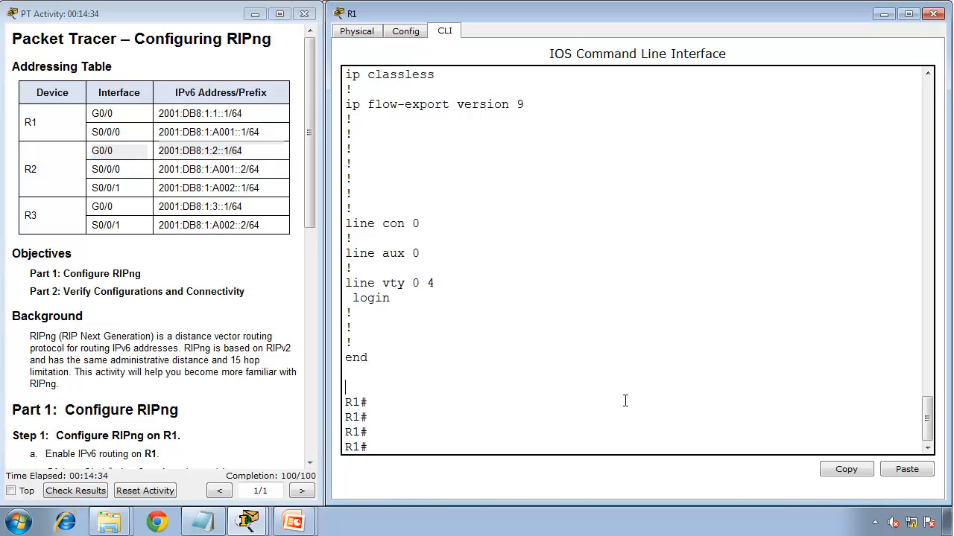
pyautogui.write('ping 2001:db8:1')
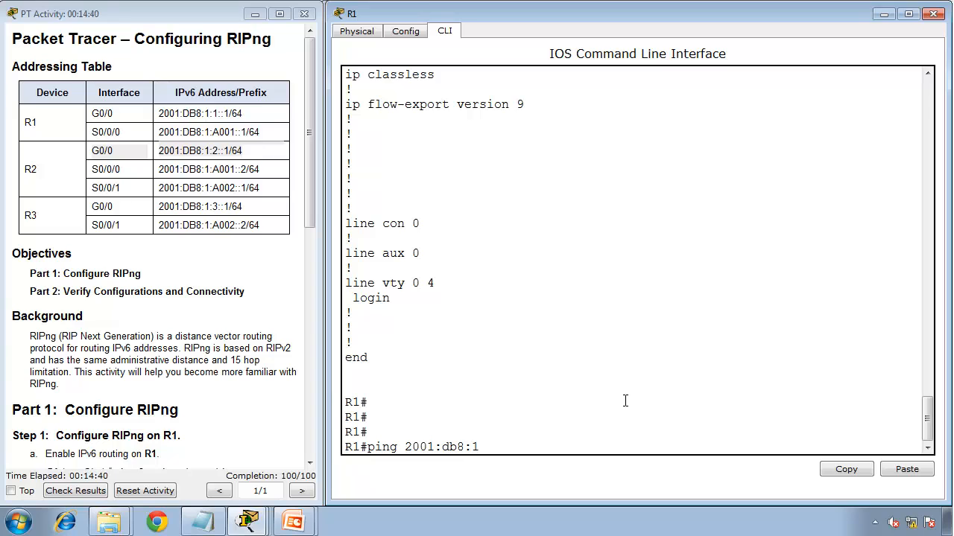
pyautogui.write(':2::1')
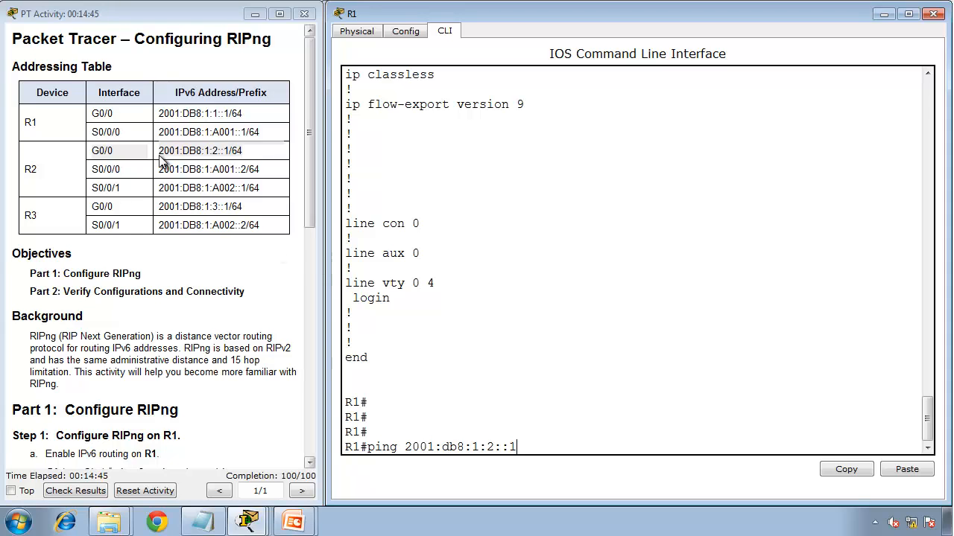
pyautogui.press('Return')
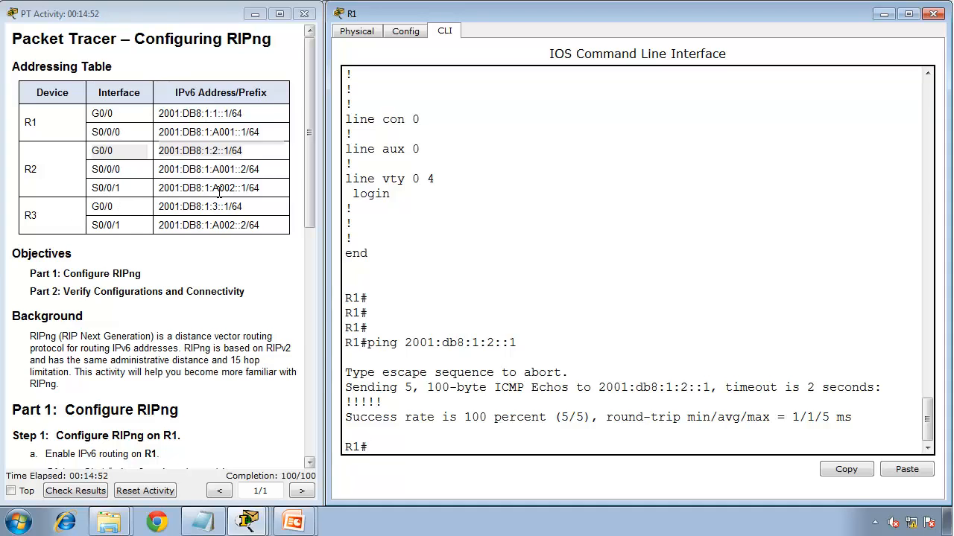
# Look up R2's serial addresses in the Addressing Table and ping its S0/0/1 interface at 2001:db8:1:a002::1 from R1.
pyautogui.moveTo(260, 169); pyautogui.dragTo(157, 173)
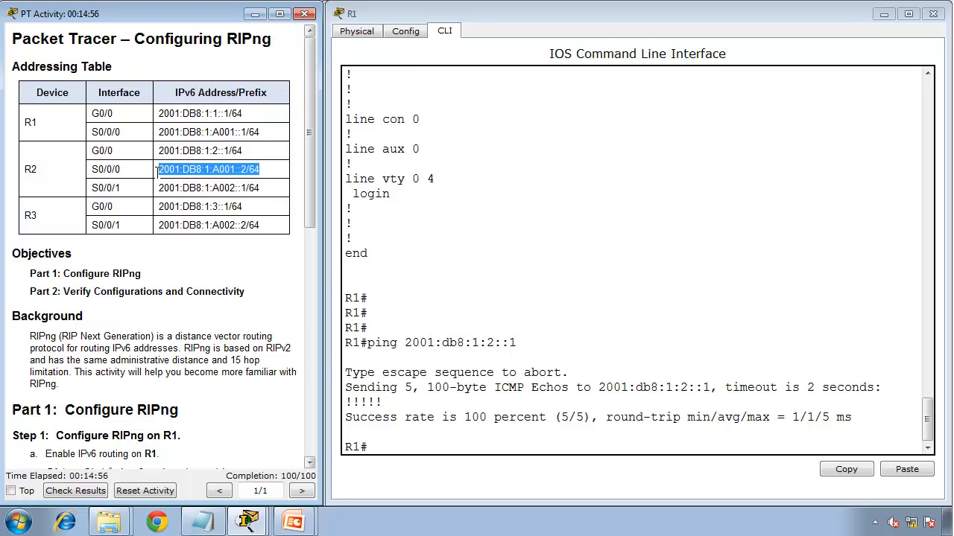
pyautogui.moveTo(256, 190); pyautogui.dragTo(159, 193)
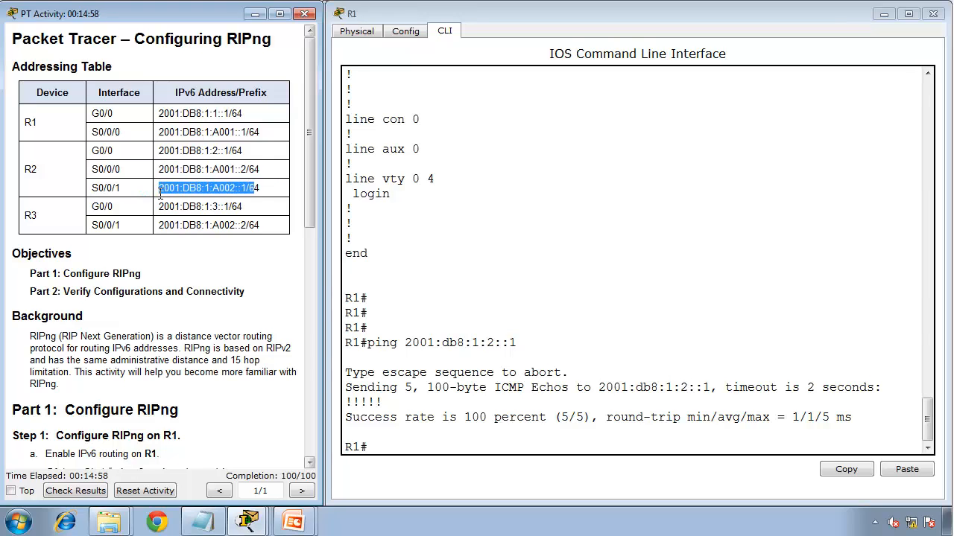
pyautogui.click(464, 261)
pyautogui.write('p')
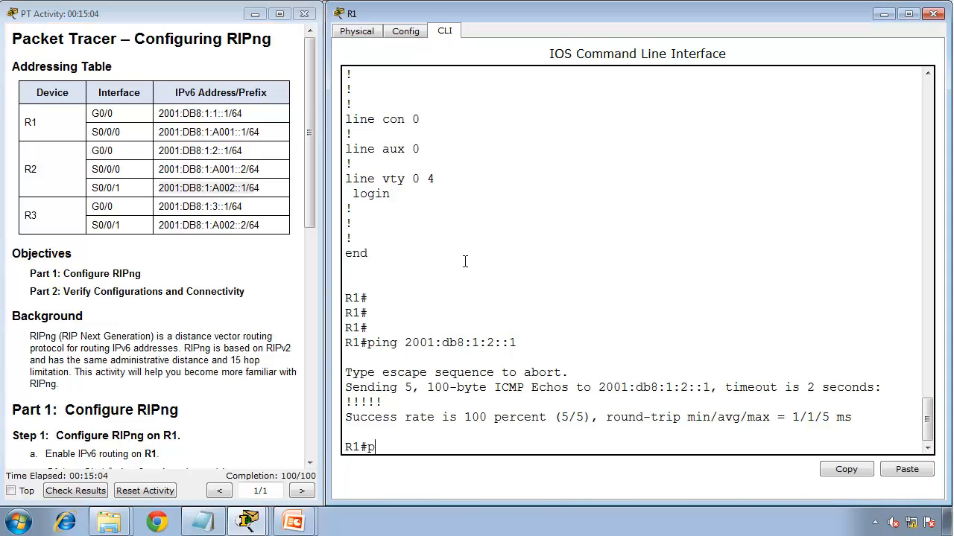
pyautogui.write('ing 2001:db8:1:a002::')
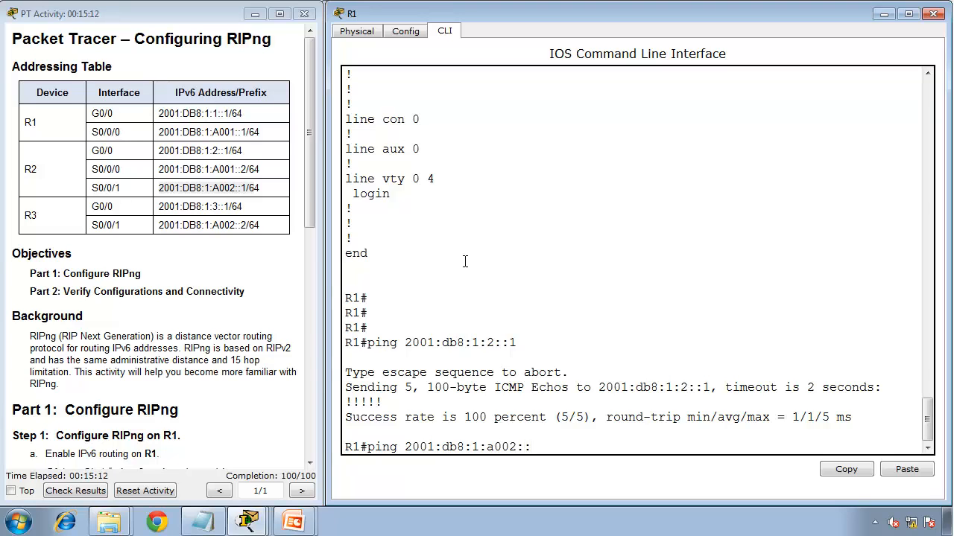
pyautogui.write('1')
pyautogui.press('Return')
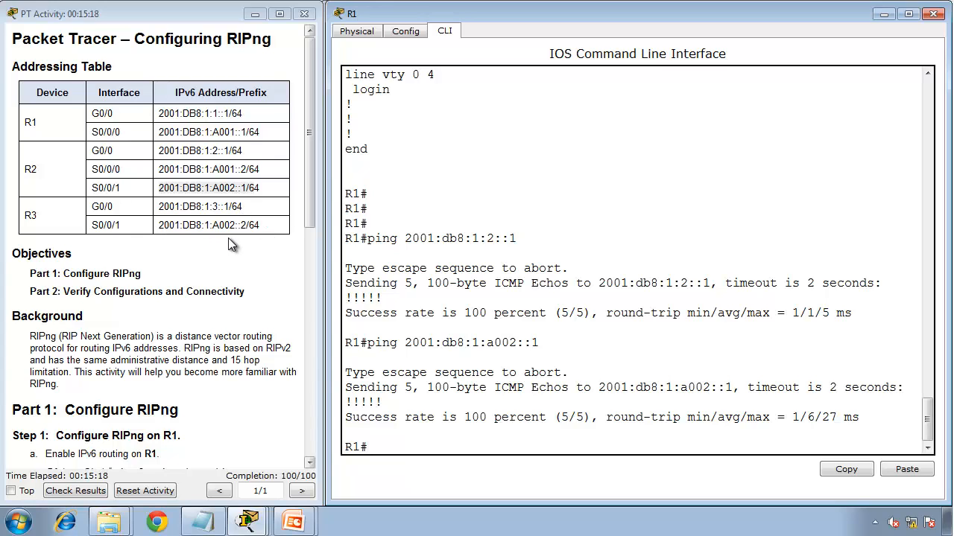
# Reuse the last ping on R1 with the address changed to 2001:db8:1:a002::2 to test R3's S0/0/1 interface.
pyautogui.press('Up')
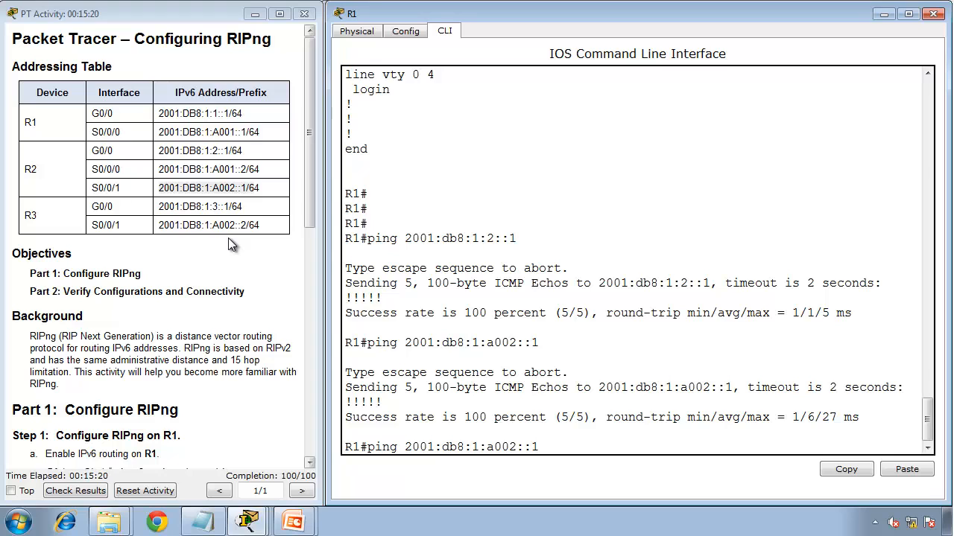
pyautogui.write('2')
pyautogui.press('Return')
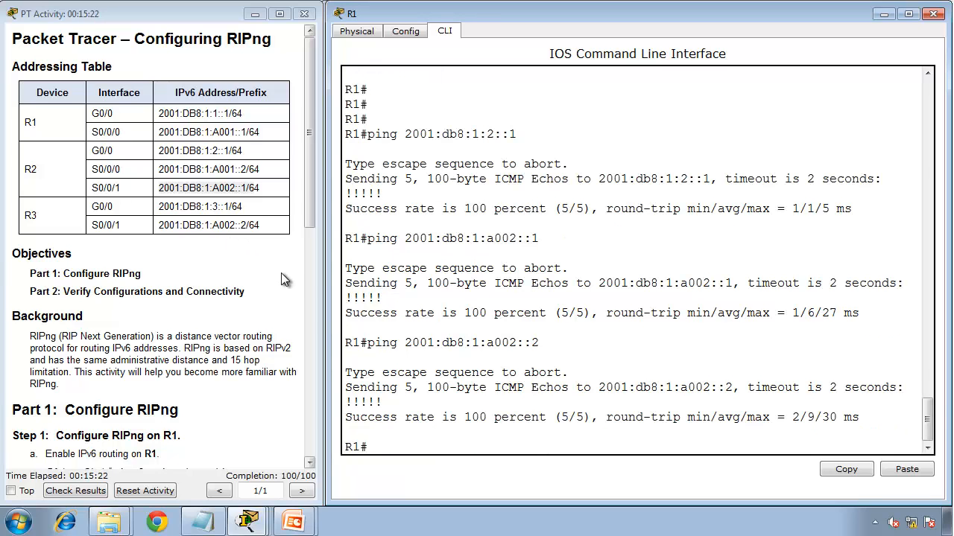
# Look up R3's G0/0 address in the Addressing Table and ping 2001:db8:1:3::1 from R1.
pyautogui.moveTo(238, 208); pyautogui.dragTo(160, 206)
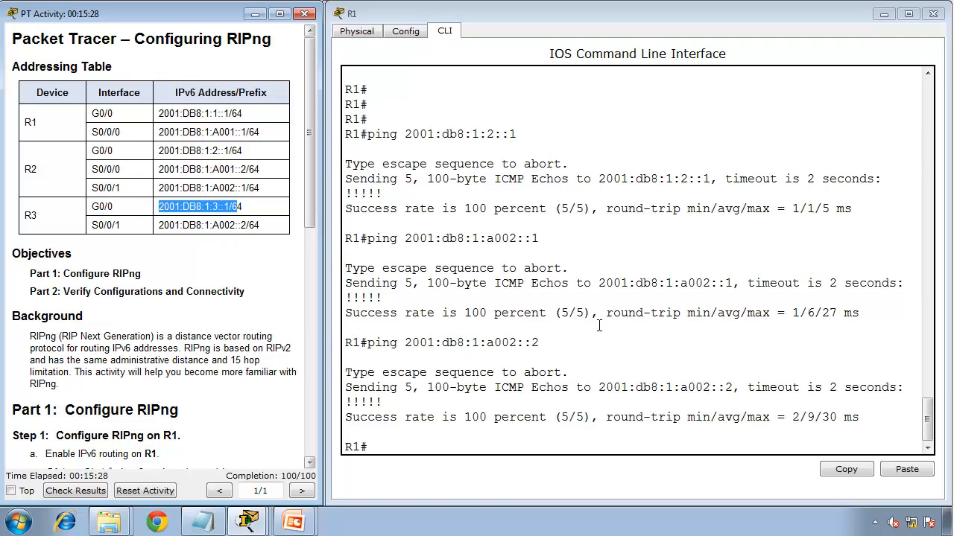
pyautogui.click(532, 411)
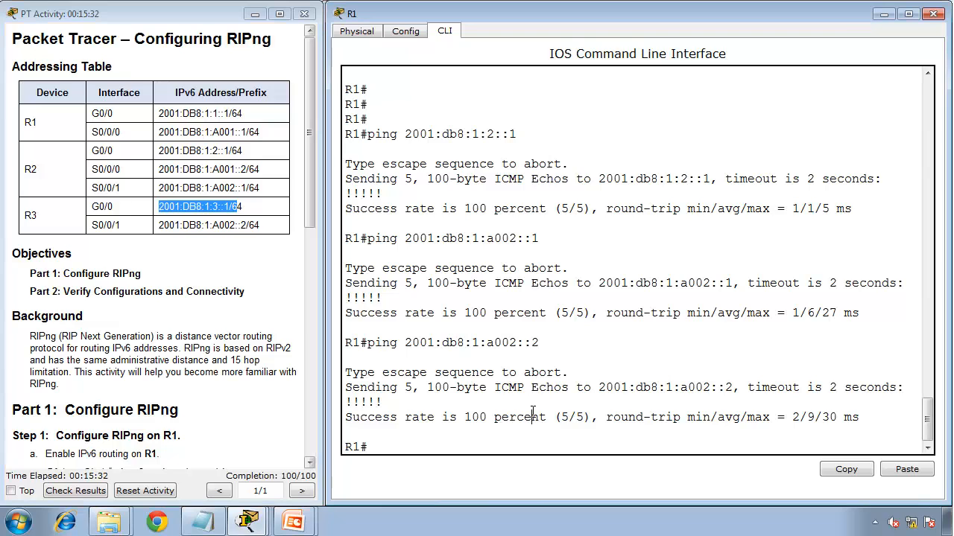
pyautogui.doubleClick(532, 411)
pyautogui.write('ping')
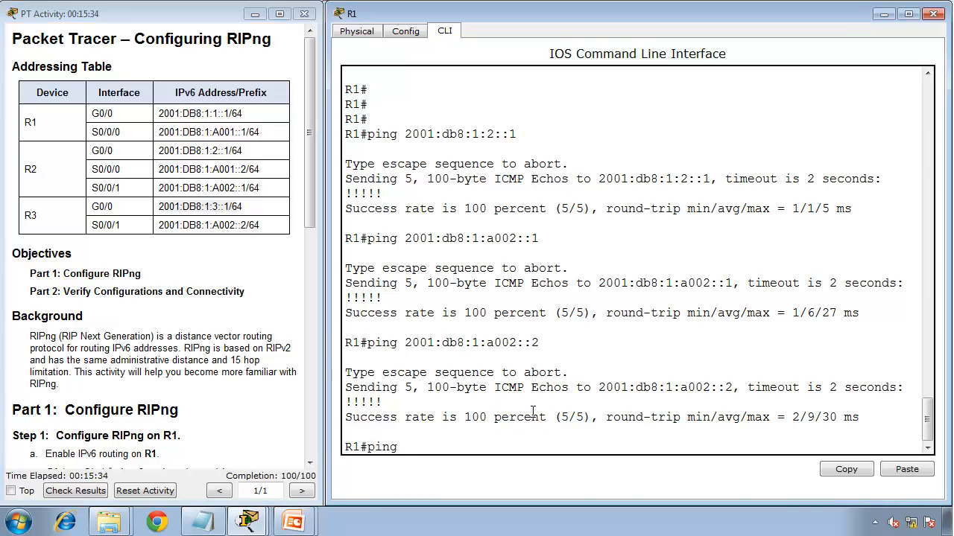
pyautogui.write(' 2001:db8:1:3::1')
pyautogui.press('Return')
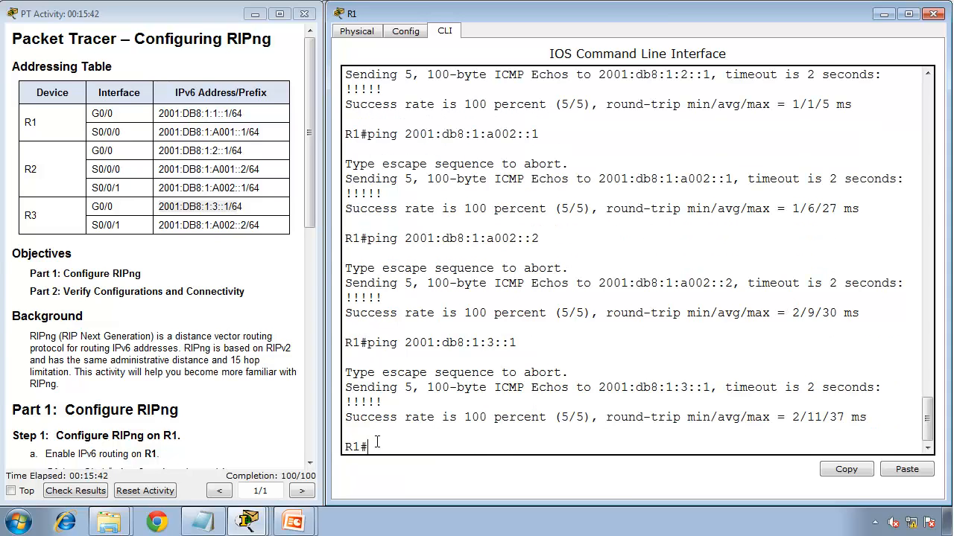
# Bring the topology window back at full width, and open PC1's Command Prompt, placing its window clear of PC2 and PC3.
pyautogui.click(250, 524)
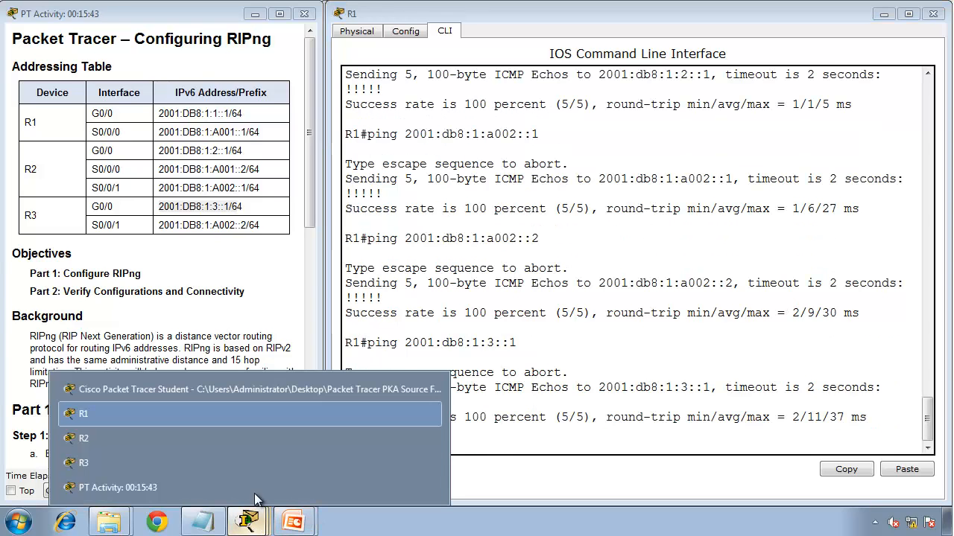
pyautogui.click(264, 400)
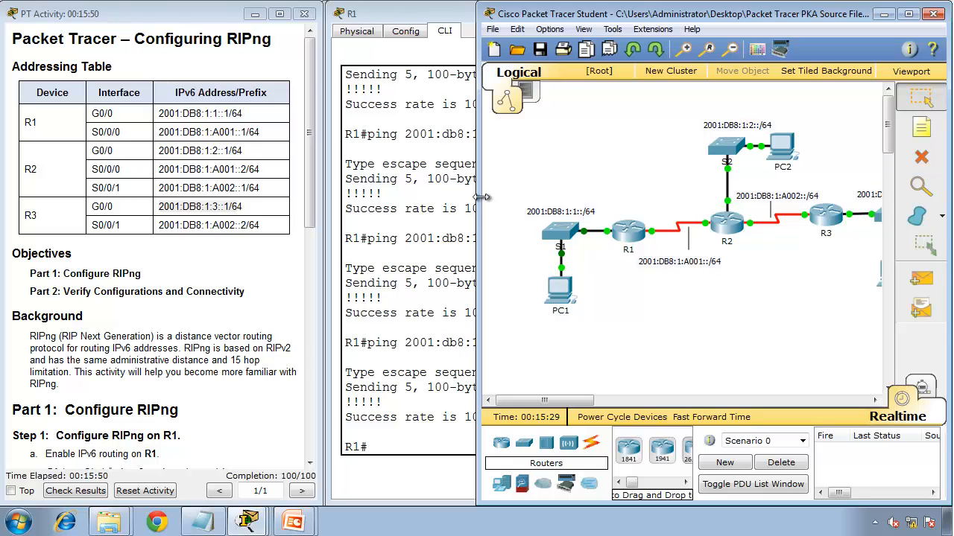
pyautogui.moveTo(477, 204); pyautogui.dragTo(332, 207)
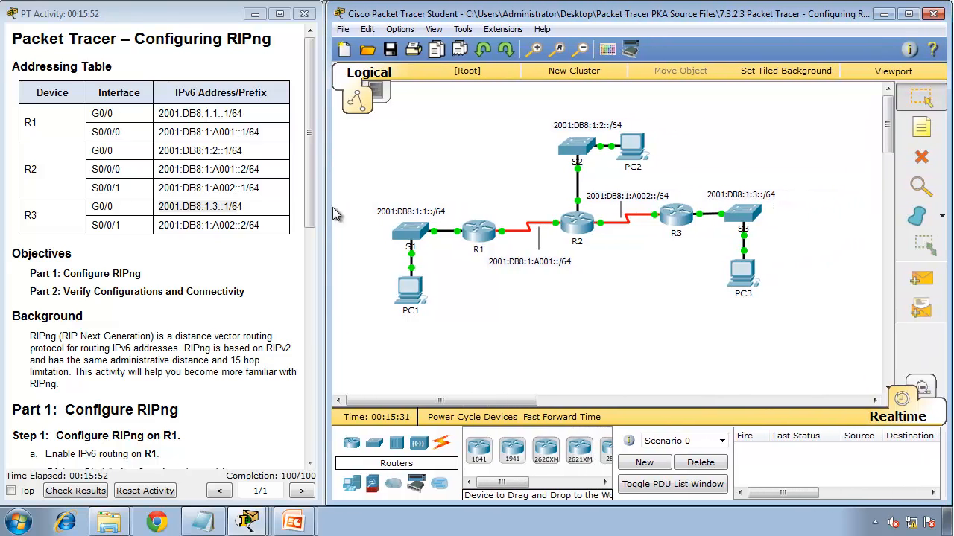
pyautogui.click(406, 296)
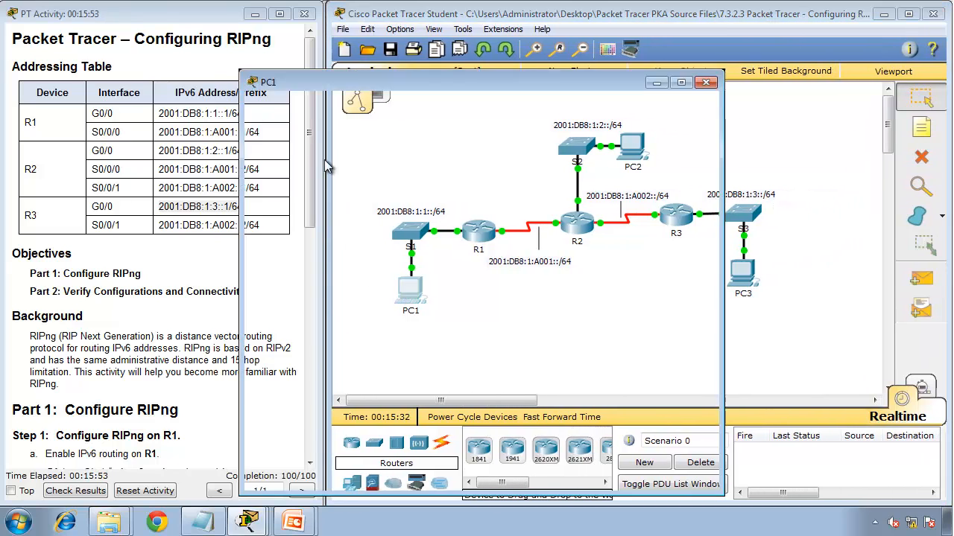
pyautogui.click(369, 100)
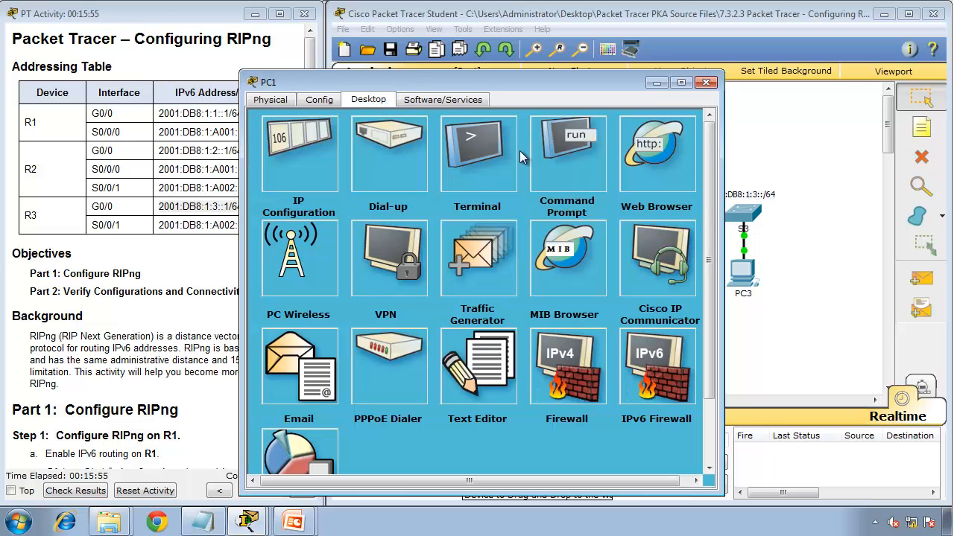
pyautogui.click(563, 152)
pyautogui.moveTo(482, 94); pyautogui.dragTo(248, 28)
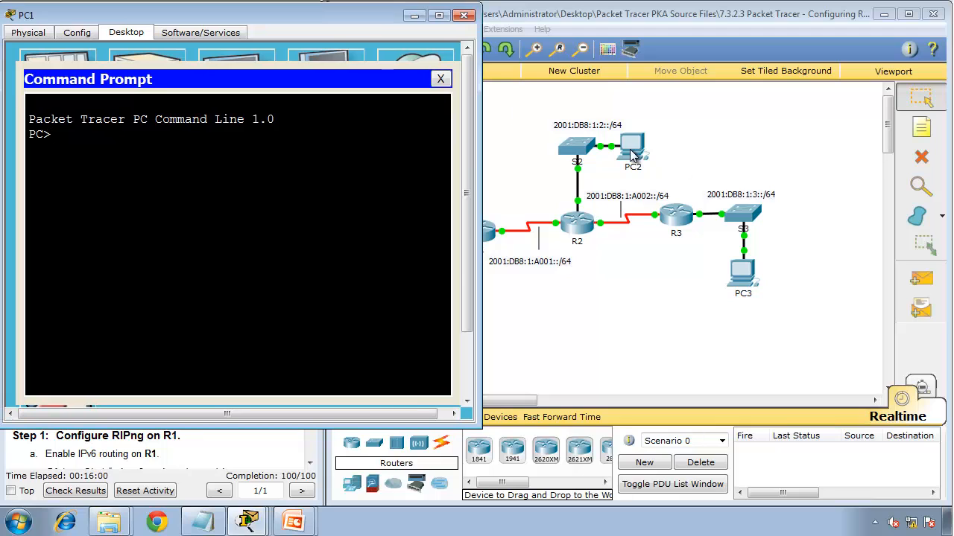
# Open PC2's Command Prompt and place its window beside PC1's.
pyautogui.click(631, 149)
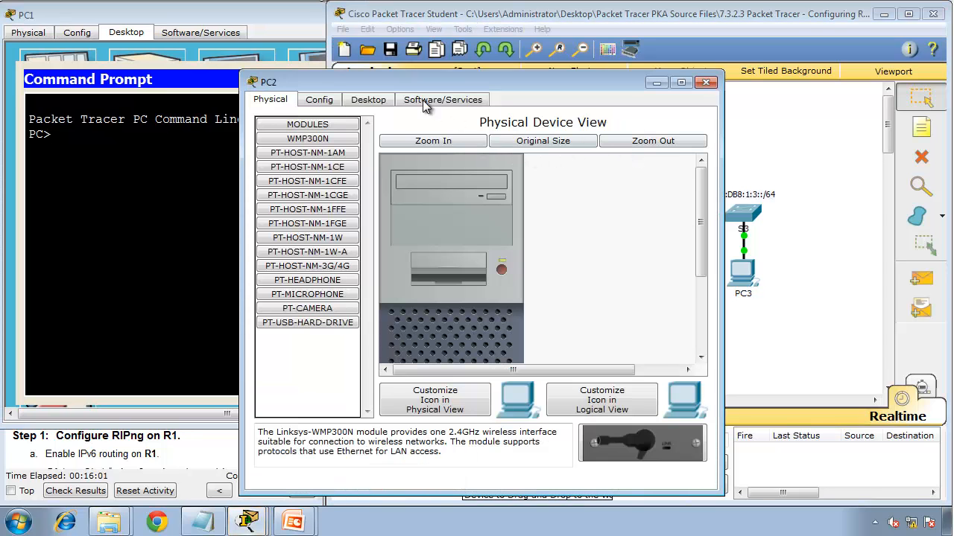
pyautogui.click(369, 100)
pyautogui.click(588, 167)
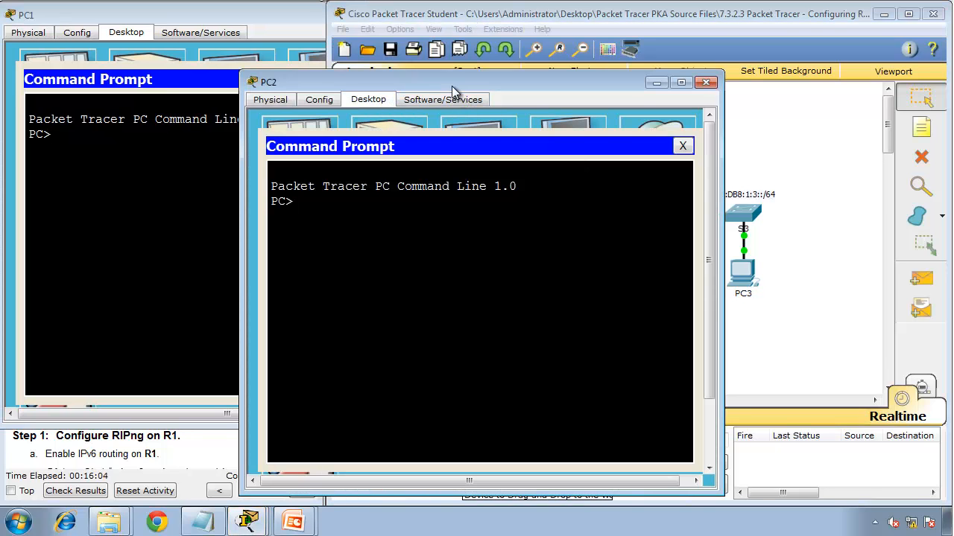
pyautogui.moveTo(451, 85); pyautogui.dragTo(695, 31)
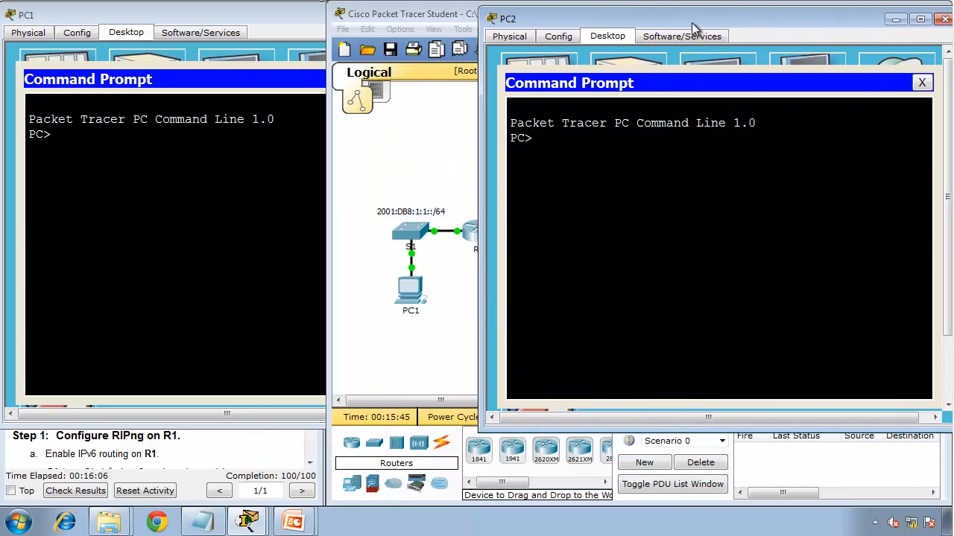
# Open PC3's Command Prompt below PC2's window and minimize the topology window so all three PC prompts are accessible.
pyautogui.click(440, 357)
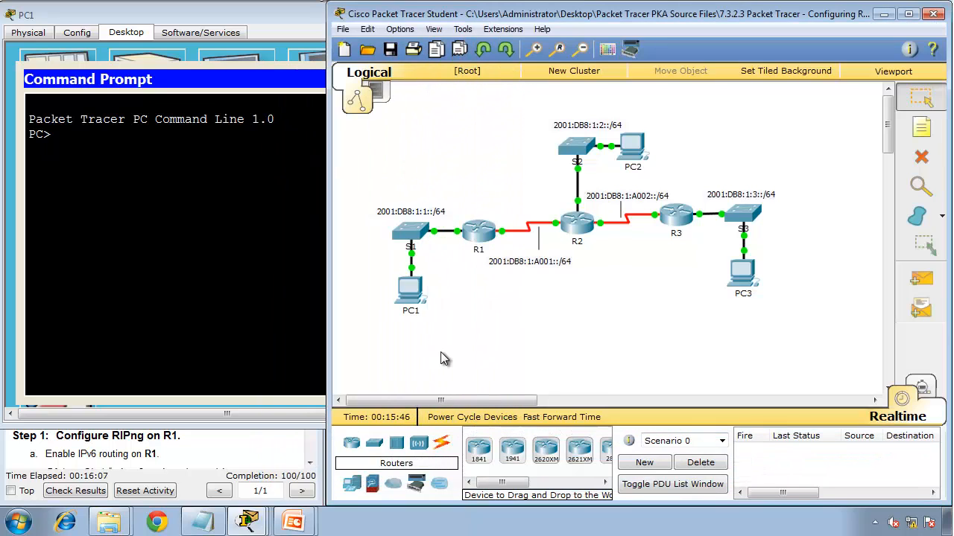
pyautogui.click(742, 276)
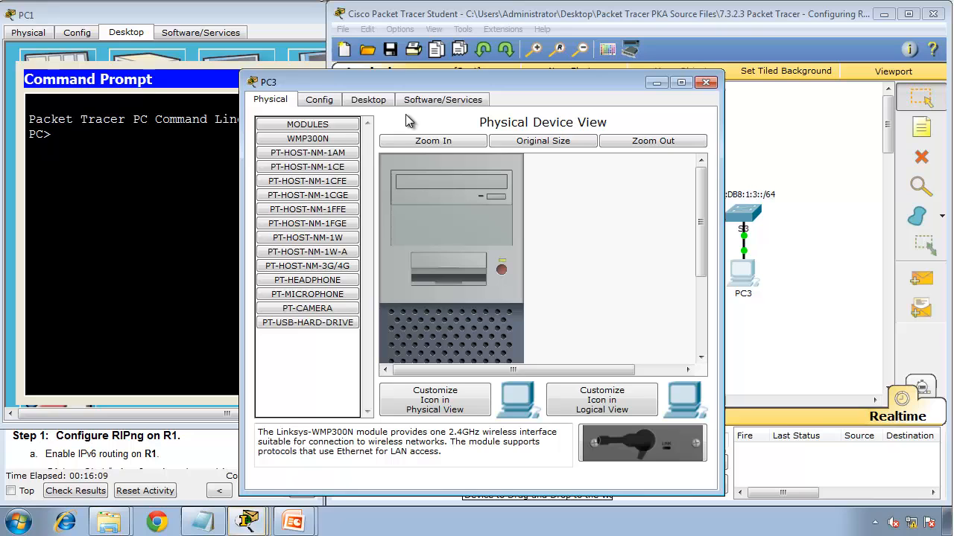
pyautogui.click(369, 100)
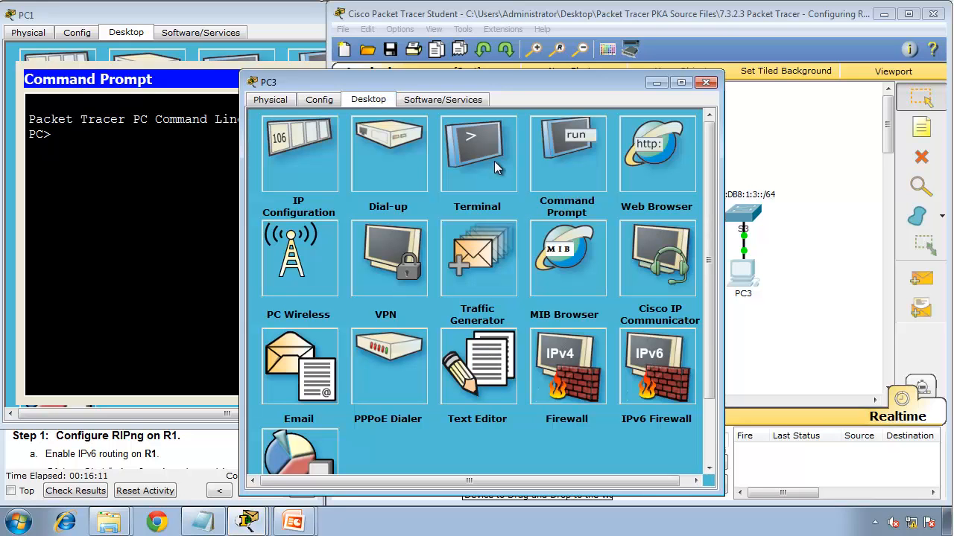
pyautogui.click(552, 168)
pyautogui.moveTo(513, 85); pyautogui.dragTo(828, 212)
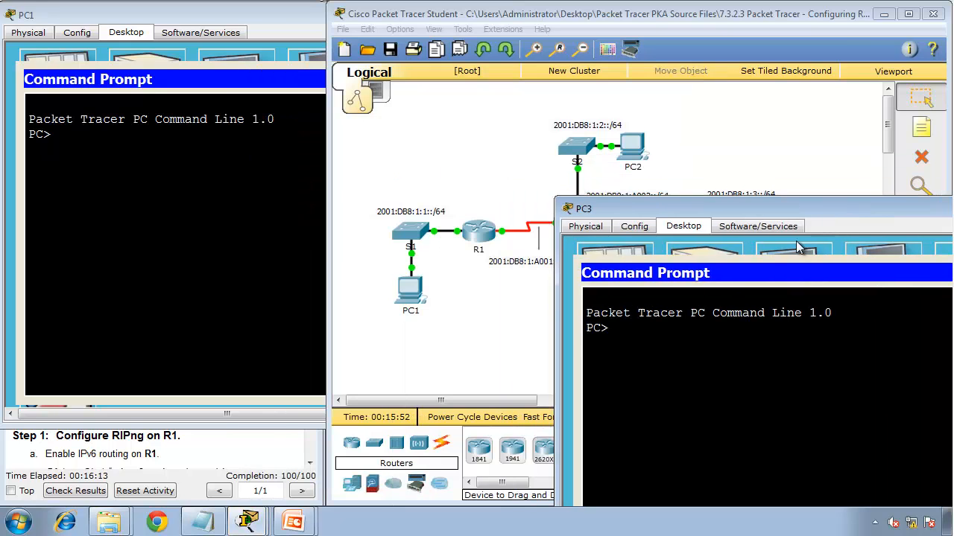
pyautogui.moveTo(797, 247); pyautogui.dragTo(730, 246)
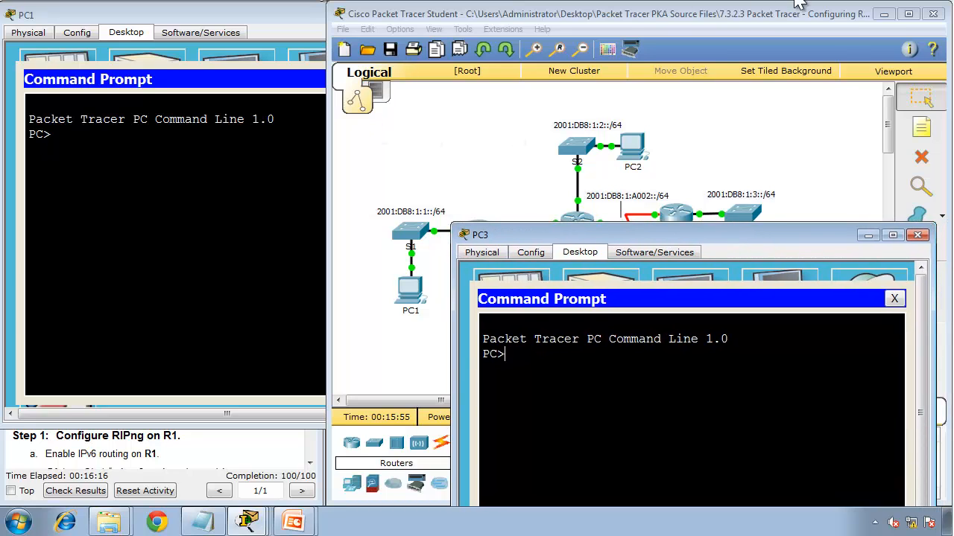
pyautogui.click(883, 14)
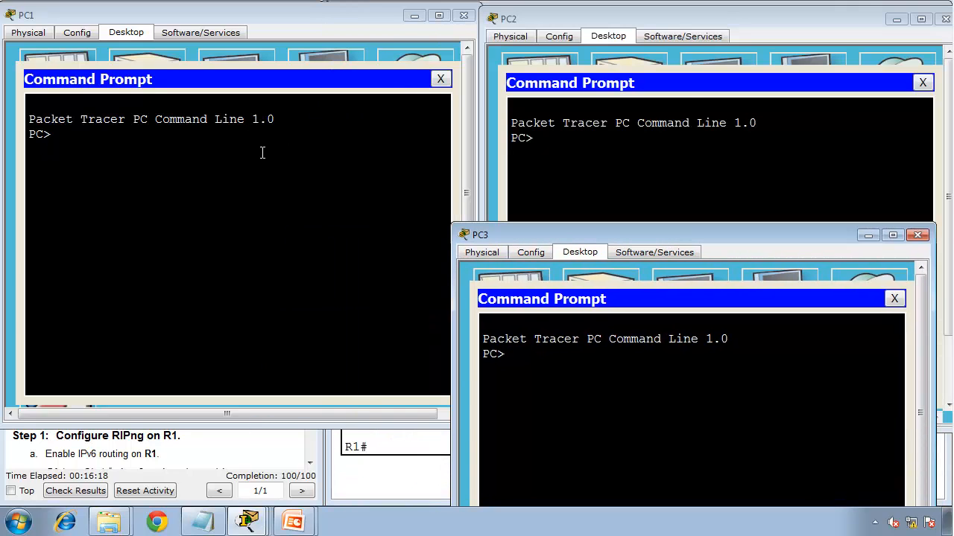
# Run ipv6config on PC1 and highlight its global IPv6 address.
pyautogui.click(263, 153)
pyautogui.write('ipv')
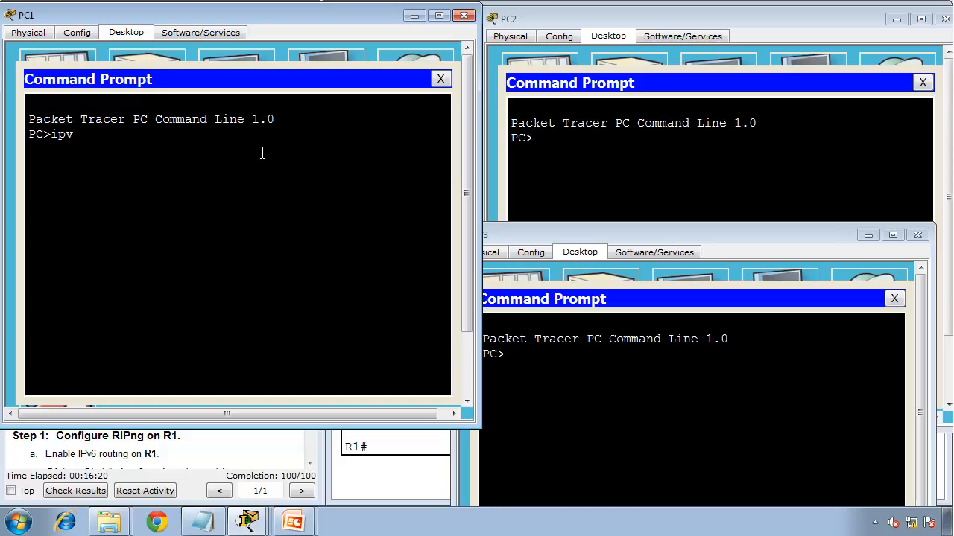
pyautogui.write('6config')
pyautogui.press('Return')
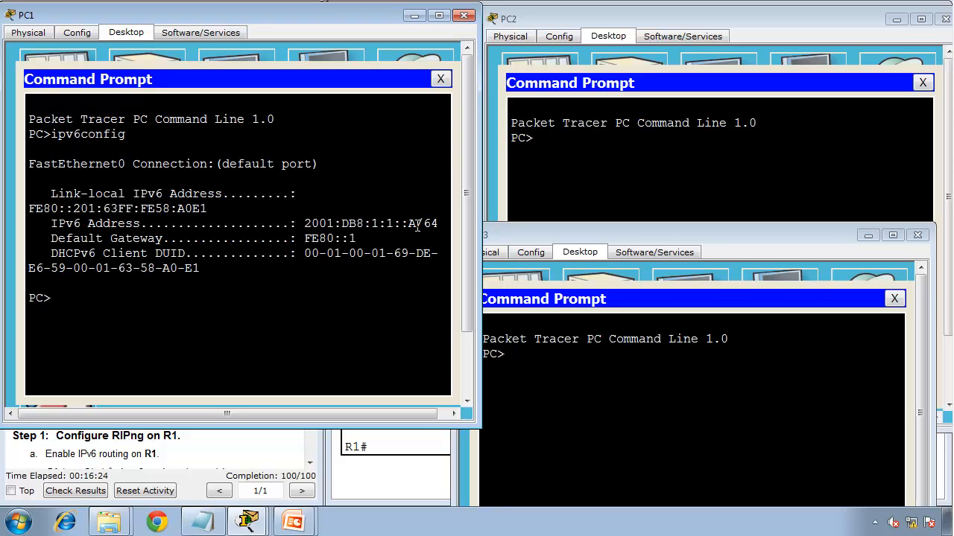
pyautogui.moveTo(417, 225); pyautogui.dragTo(302, 228)
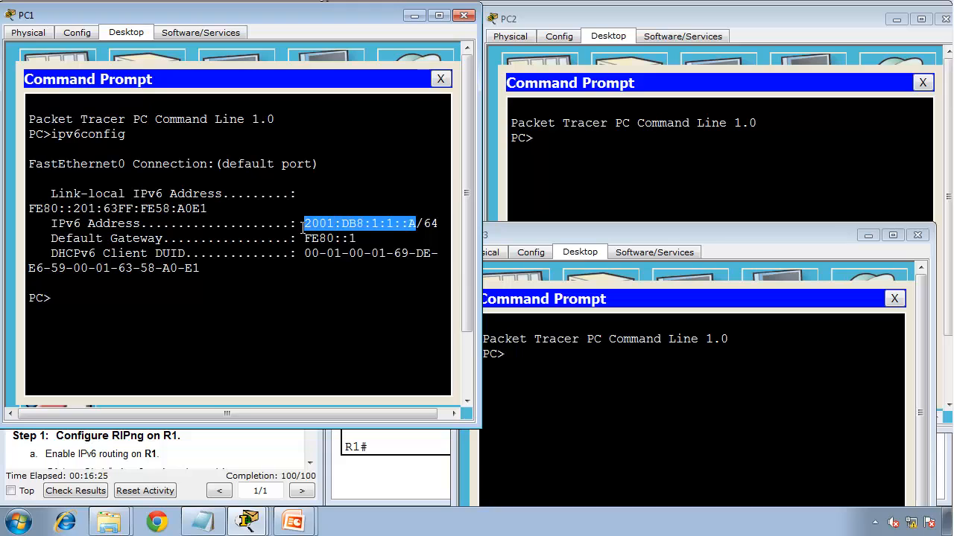
# Run ipv6config on PC2 to look up its IPv6 address.
pyautogui.click(658, 172)
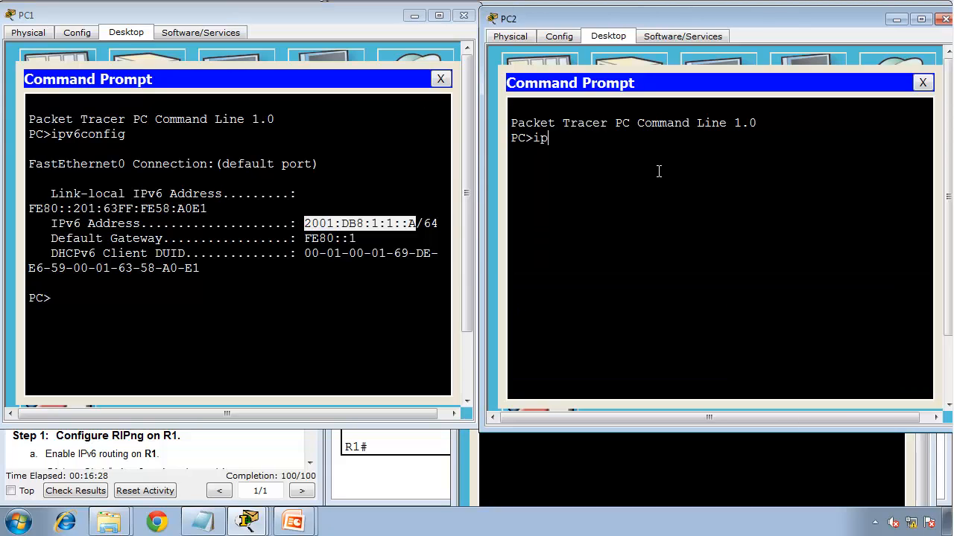
pyautogui.write('ipv6config')
pyautogui.press('Return')
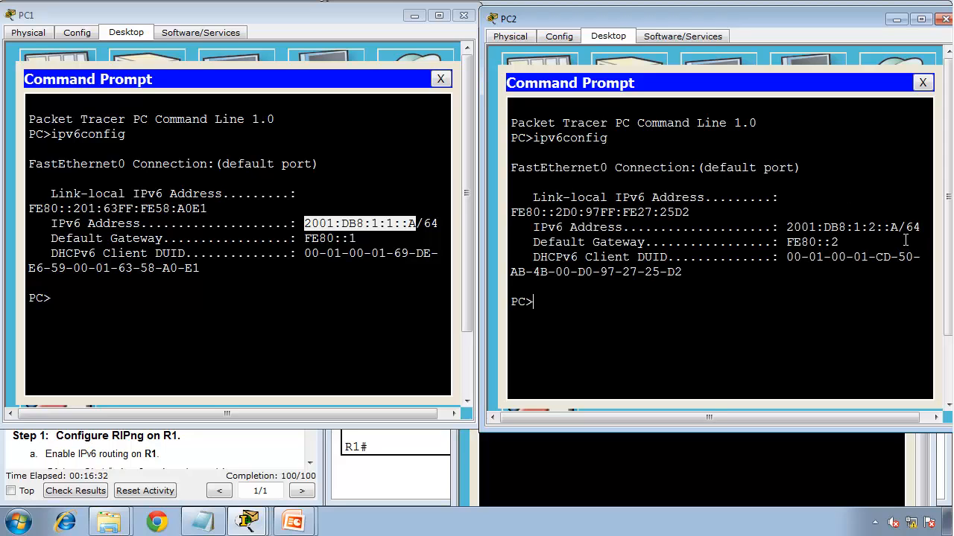
# Run ipv6config on PC3 to look up its IPv6 address.
pyautogui.click(688, 466)
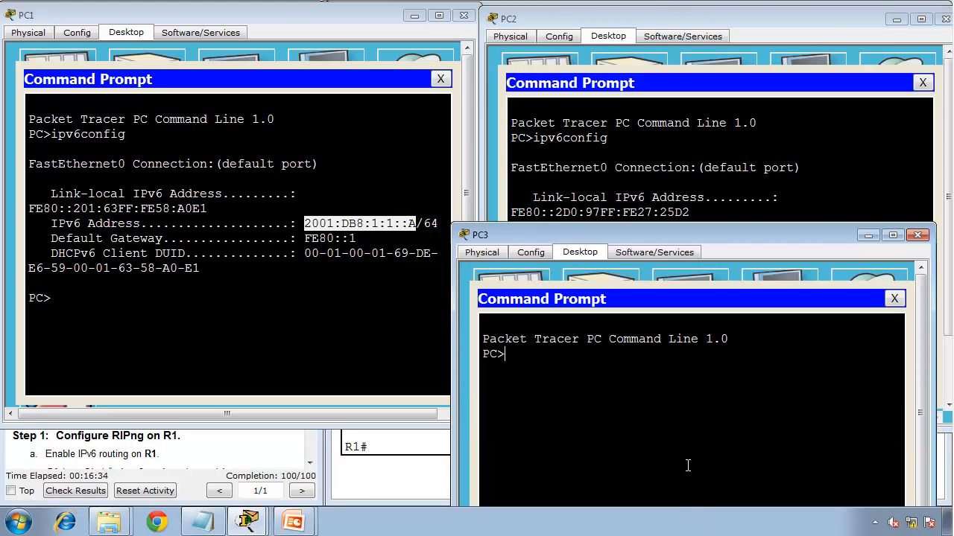
pyautogui.write('ipv6configg')
pyautogui.press('Return')
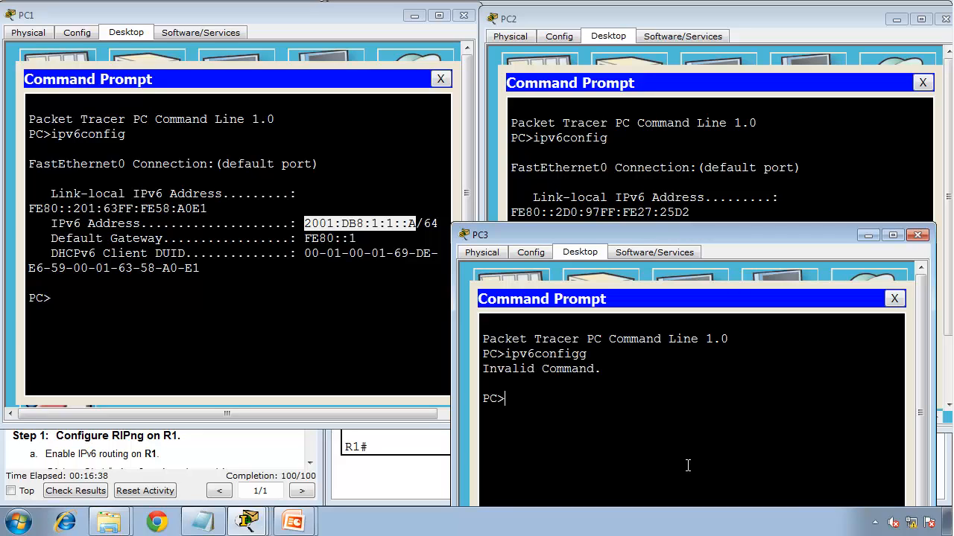
pyautogui.press('Up')
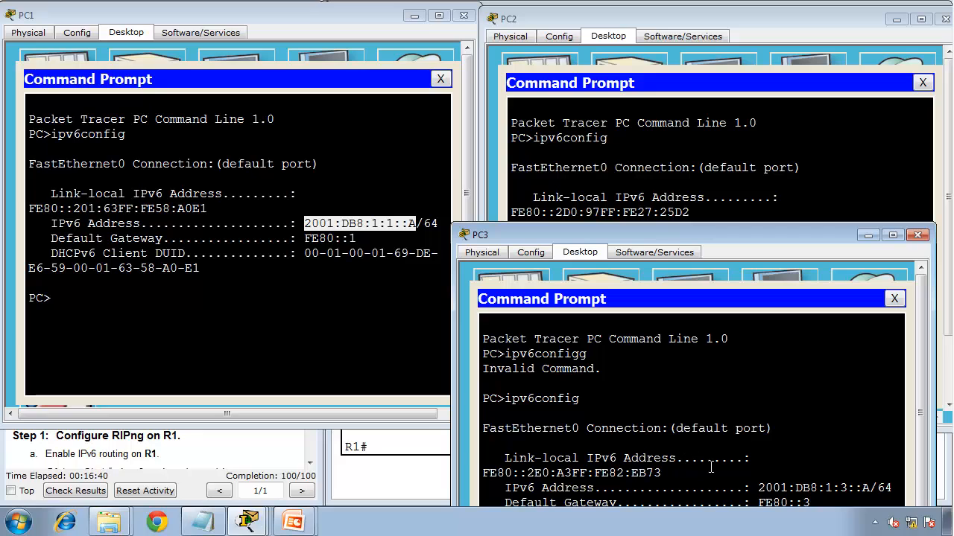
# Compare the PCs' global IPv6 addresses, highlighting those of PC2 and PC3 as ping targets for PC1.
pyautogui.click(306, 227)
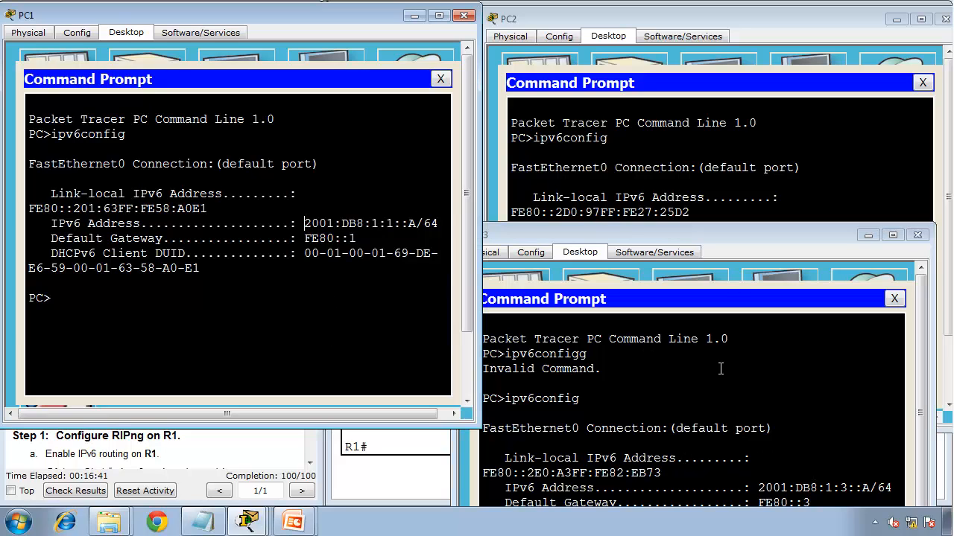
pyautogui.click(760, 140)
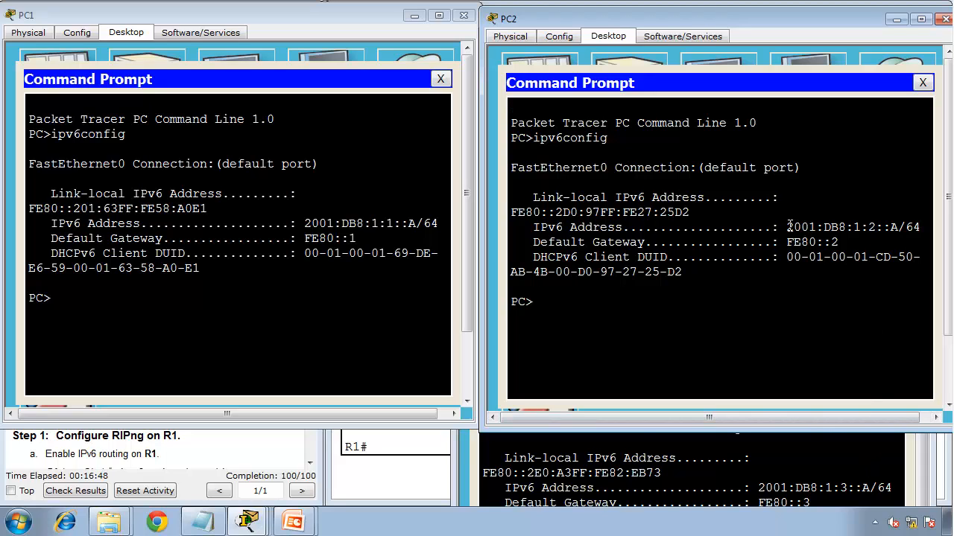
pyautogui.moveTo(788, 226); pyautogui.dragTo(880, 229)
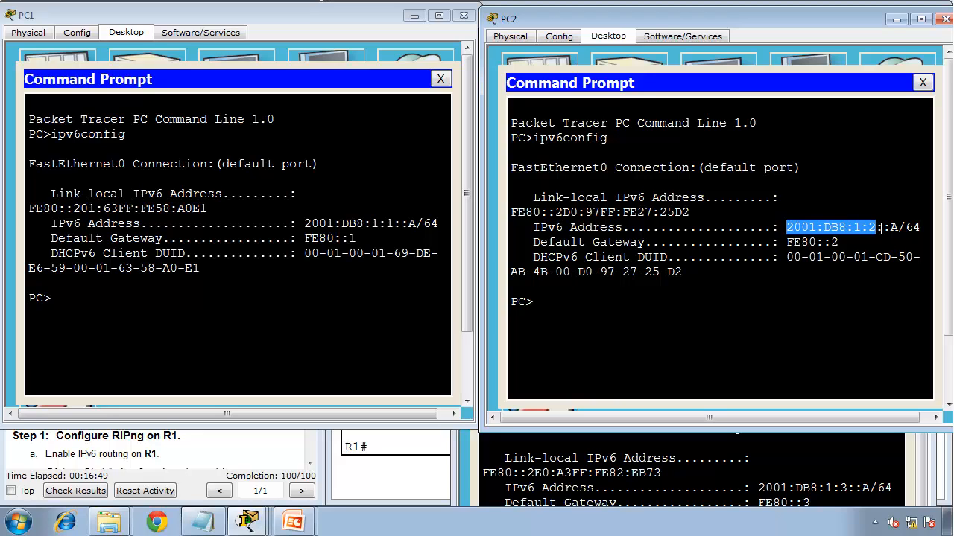
pyautogui.click(758, 488)
pyautogui.moveTo(757, 488); pyautogui.dragTo(876, 488)
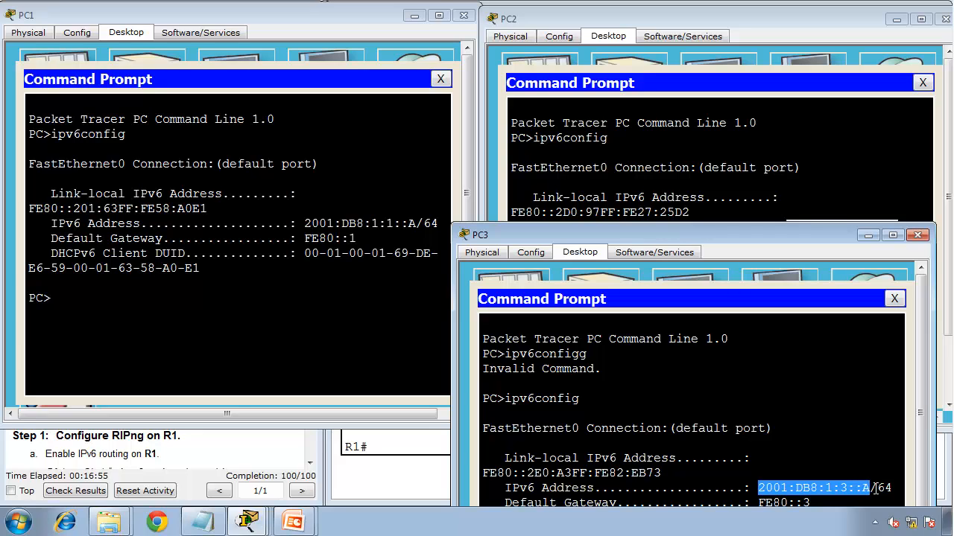
# Ping PC2 at 2001:db8:1:2::a from PC1, keeping PC2's address in view.
pyautogui.click(746, 138)
pyautogui.click(296, 194)
pyautogui.moveTo(296, 194); pyautogui.dragTo(222, 194)
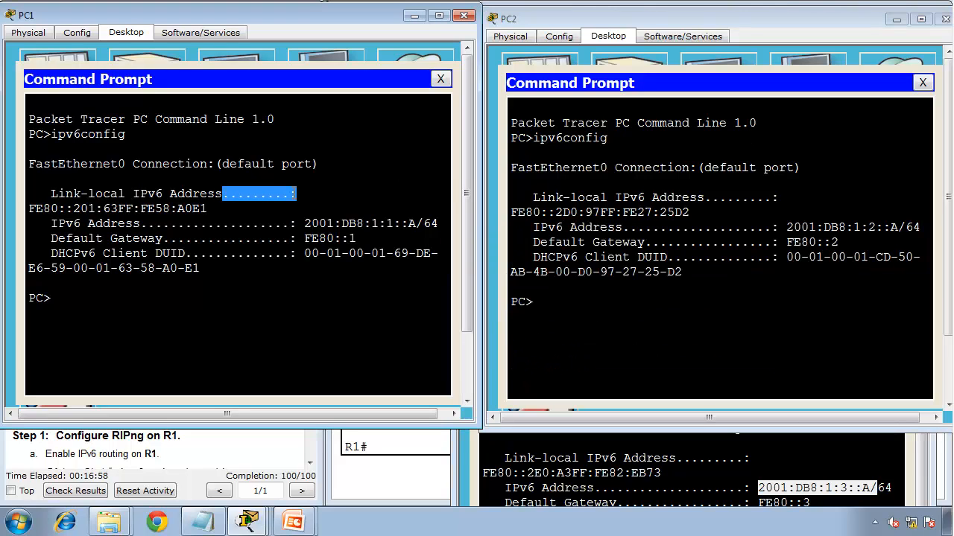
pyautogui.write('ping 2')
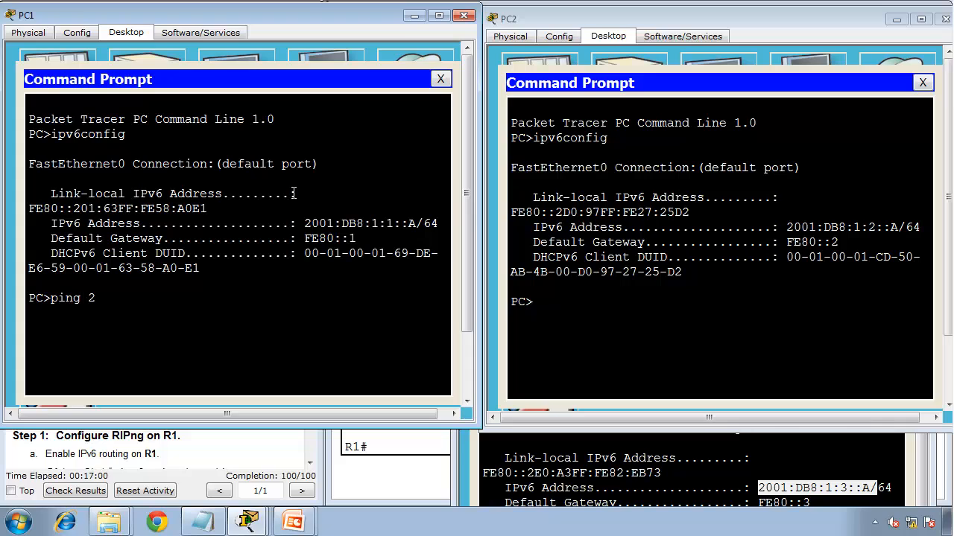
pyautogui.write('001:db8:1:2::a')
pyautogui.press('Return')
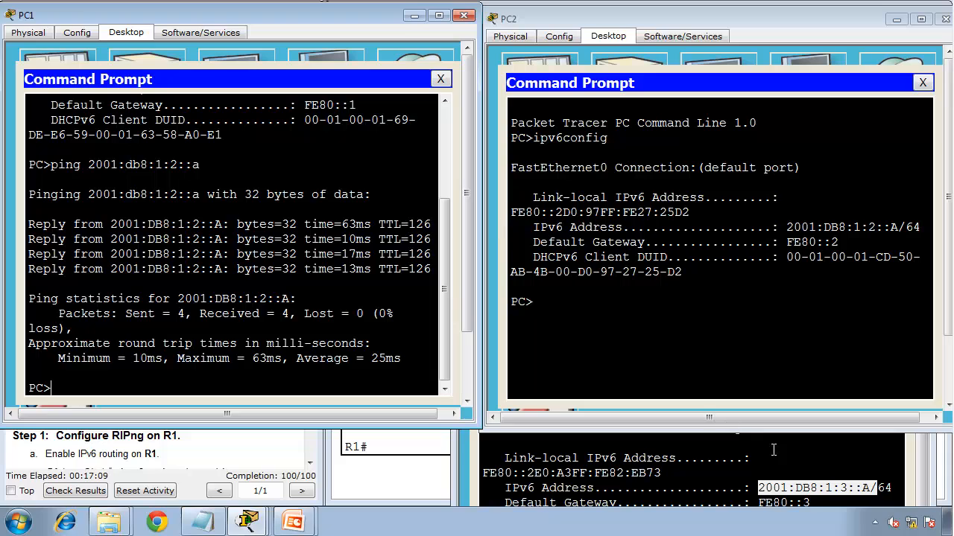
# Ping PC3 at 2001:db8:1:3::a from PC1.
pyautogui.write('ping 2001:db')
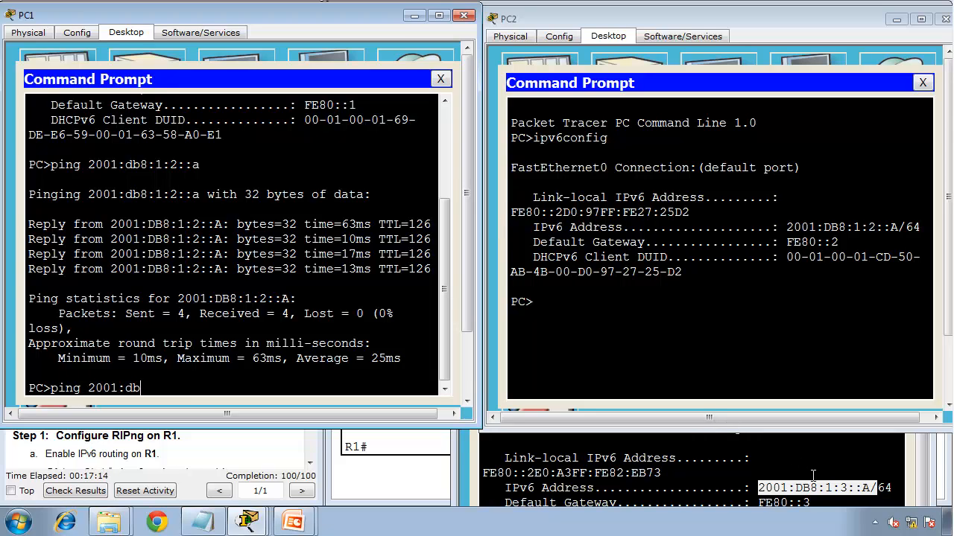
pyautogui.write('8:1:3::a')
pyautogui.press('Return')
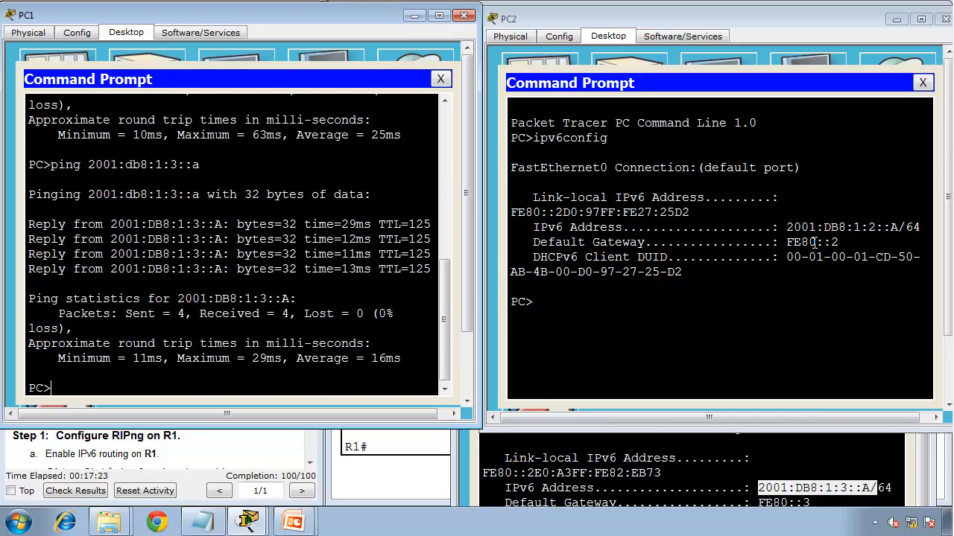
# Highlight PC2's default gateway and ping that link-local address, fe80::2, from PC1.
pyautogui.moveTo(840, 242); pyautogui.dragTo(584, 224)
pyautogui.moveTo(530, 237); pyautogui.dragTo(532, 243)
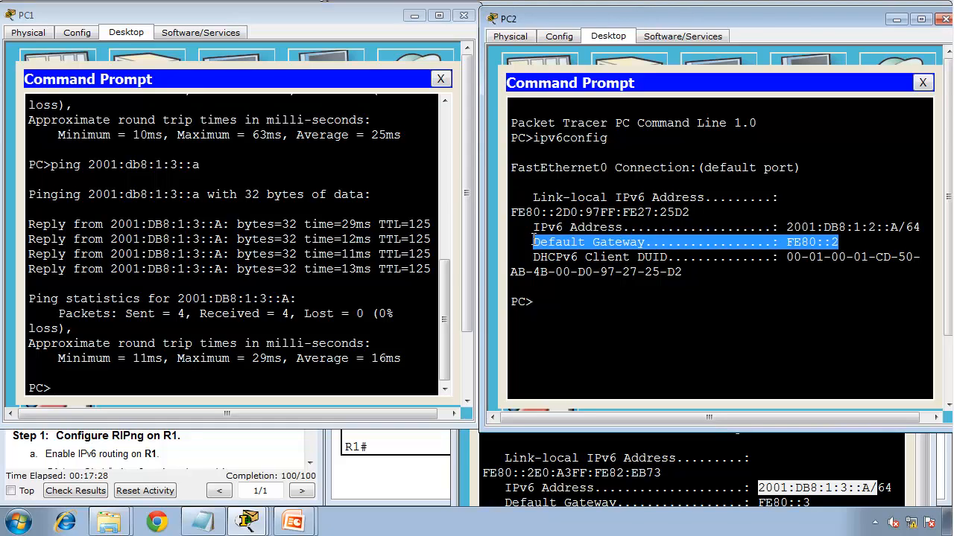
pyautogui.click(120, 284)
pyautogui.write('pin')
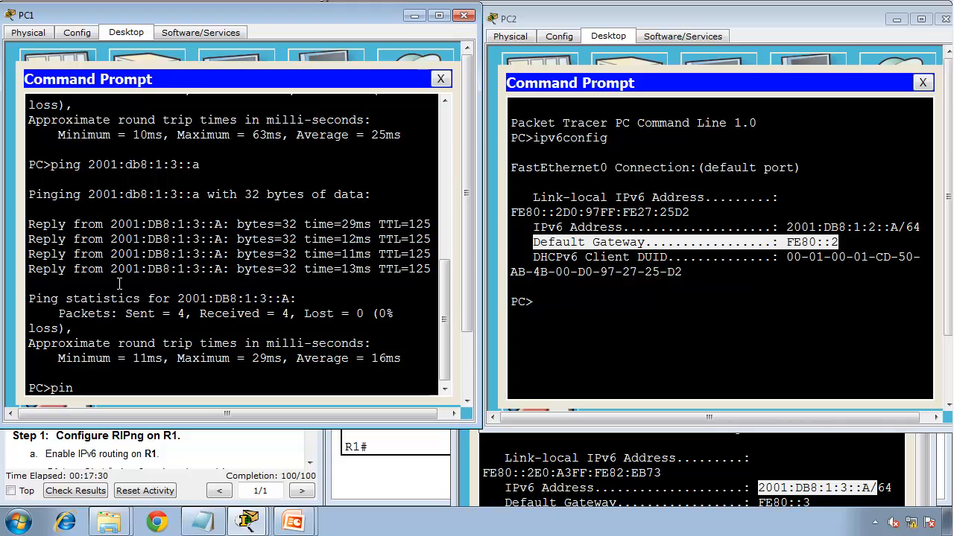
pyautogui.write('g fe80::2')
pyautogui.press('Return')
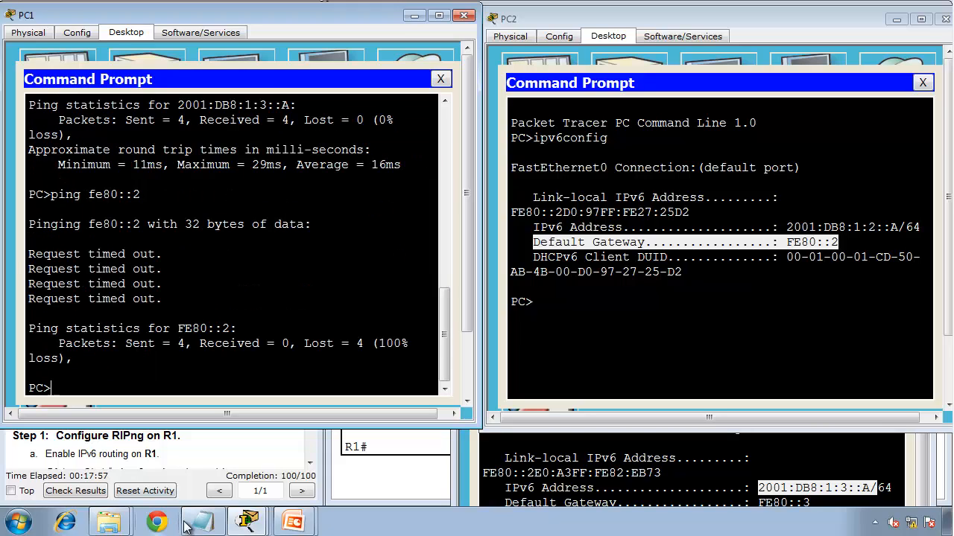
# Switch to the PowerPoint presentation 7.3.2.3 Packet Tracer - Configuring RIPng.
pyautogui.moveTo(291, 523)
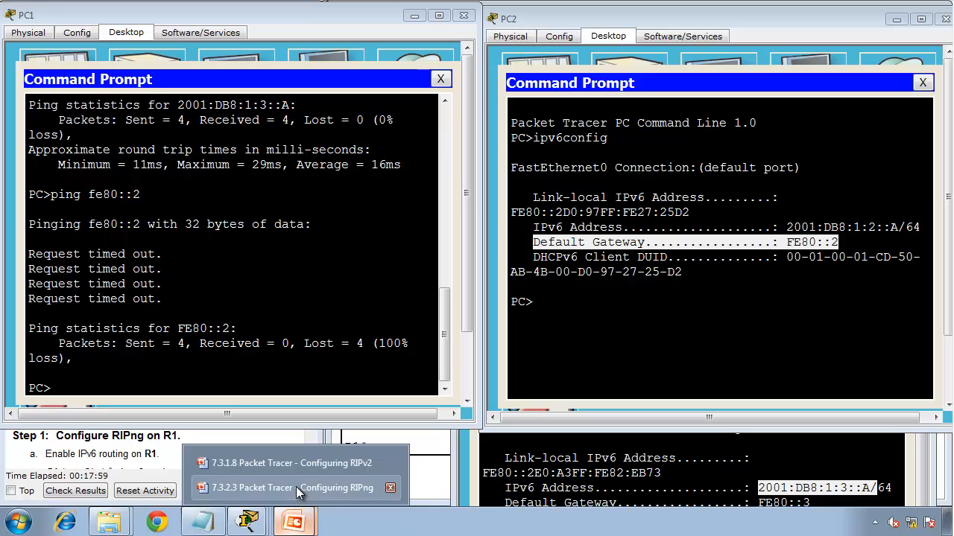
pyautogui.click(306, 487)
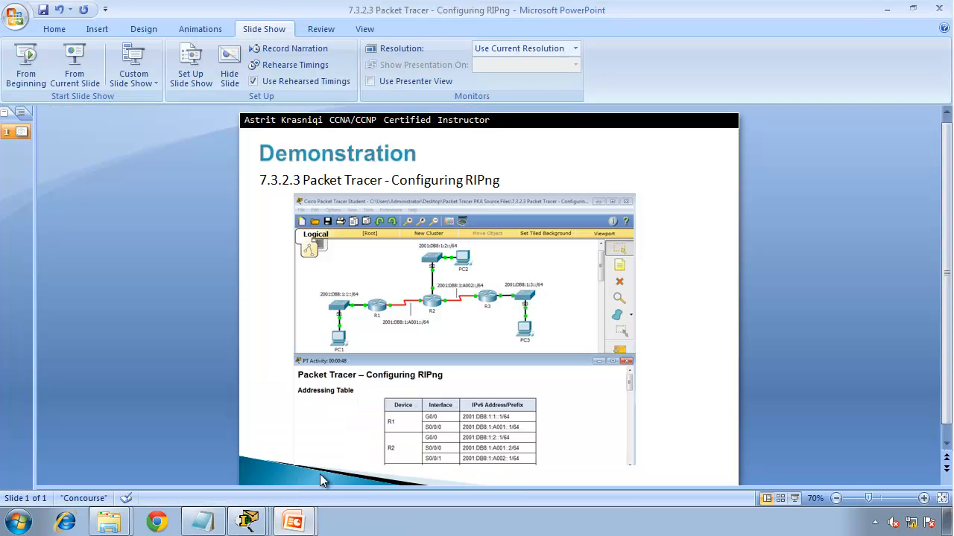